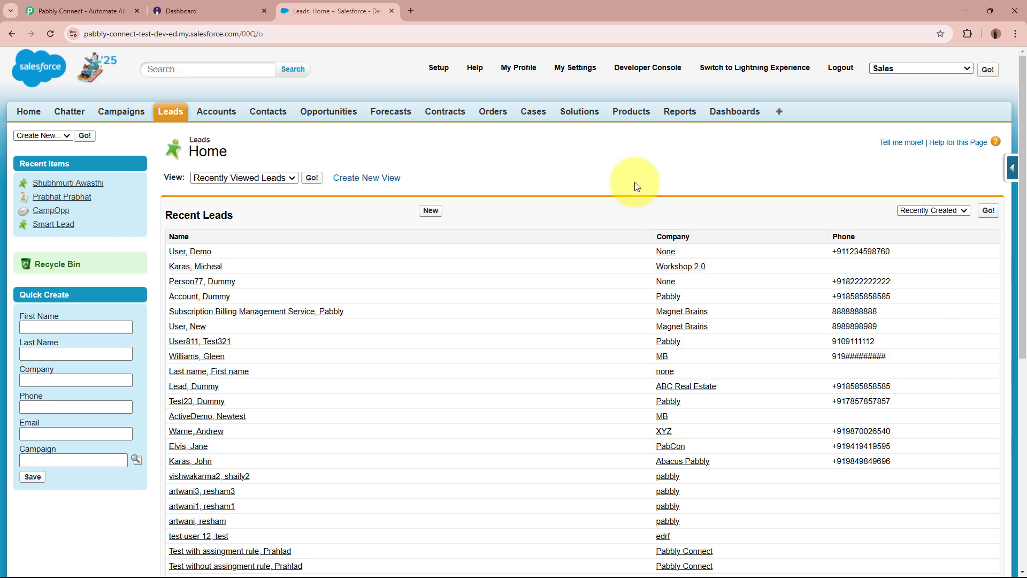
# - Switch to the Instamojo NaturalGlow Skincare Face Toner page showing one ₹9 transaction
pyautogui.click(235, 10)
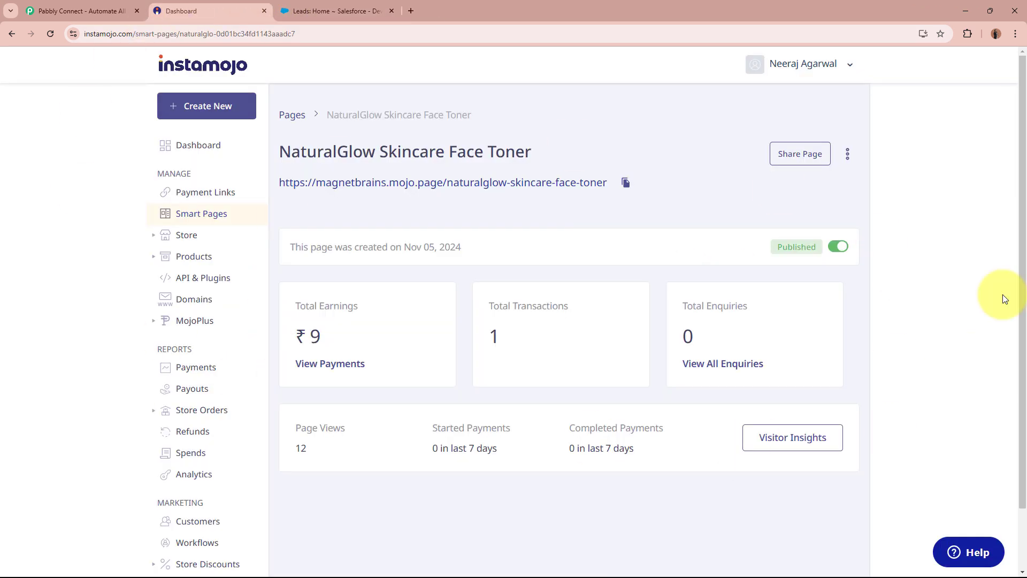
# - Compare the Instamojo smart page with the Salesforce leads list, then bring up Pabbly Connect's homepage
pyautogui.click(328, 10)
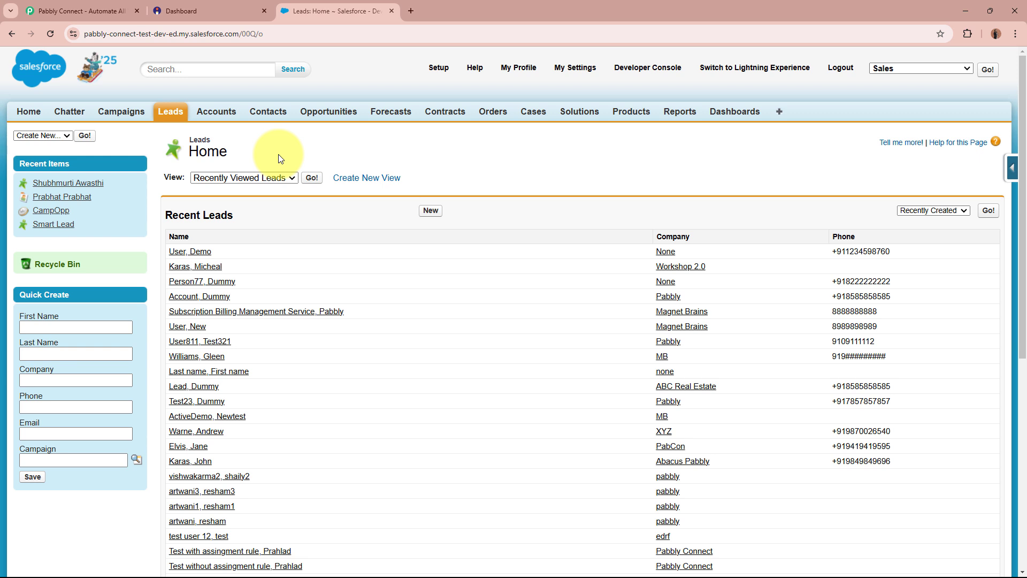
pyautogui.click(177, 11)
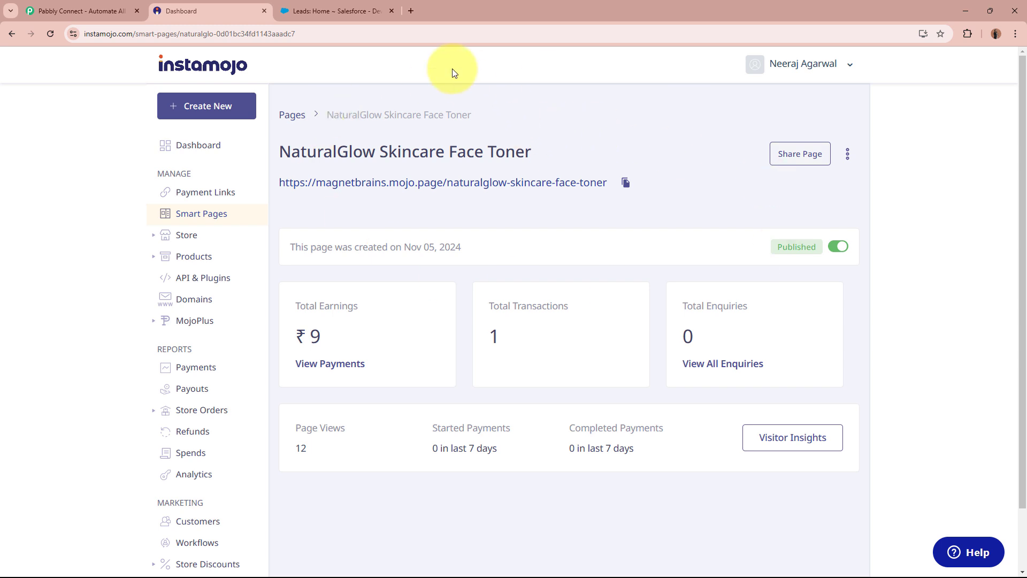
pyautogui.click(335, 11)
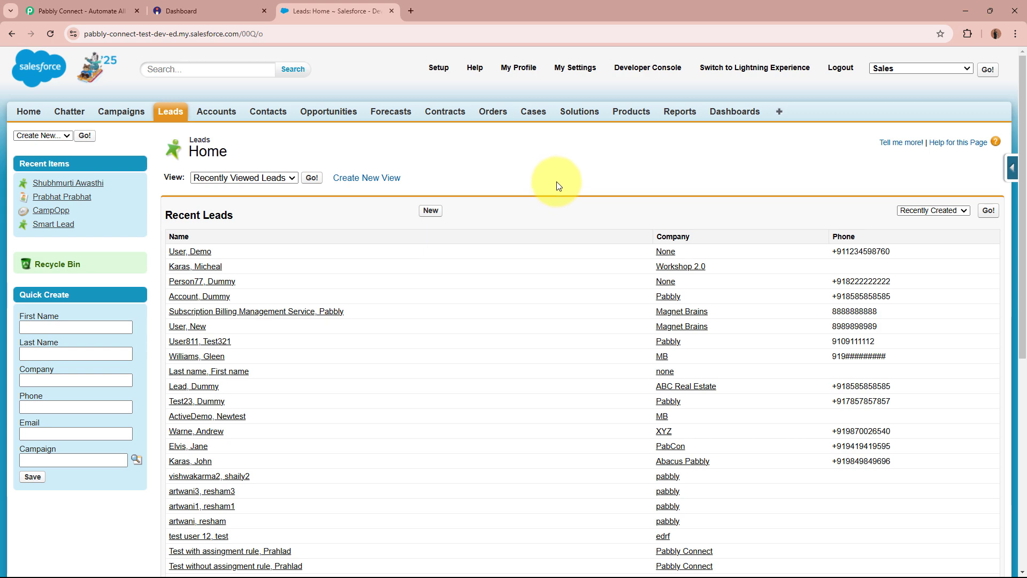
pyautogui.click(198, 9)
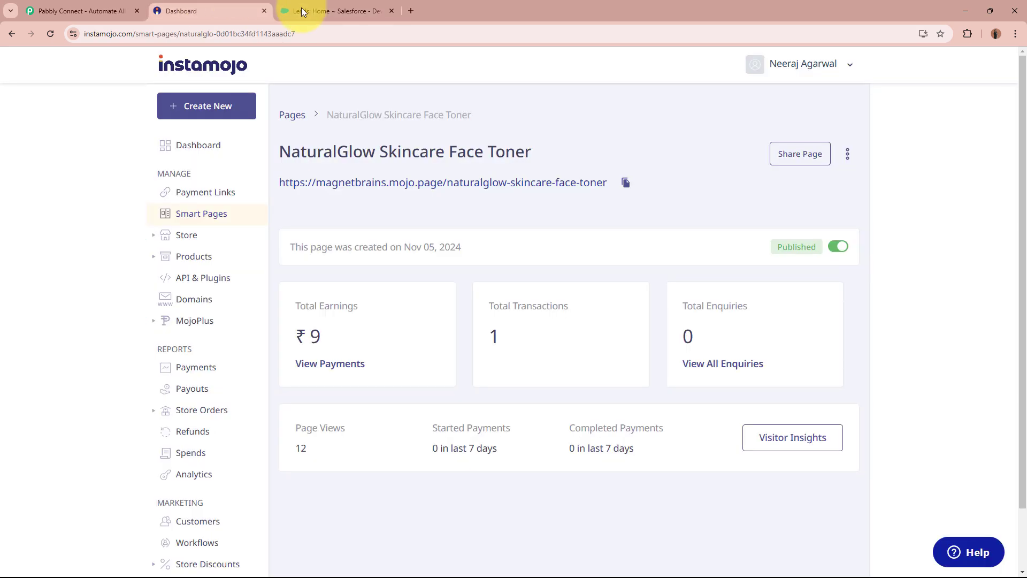
pyautogui.click(302, 8)
pyautogui.click(36, 5)
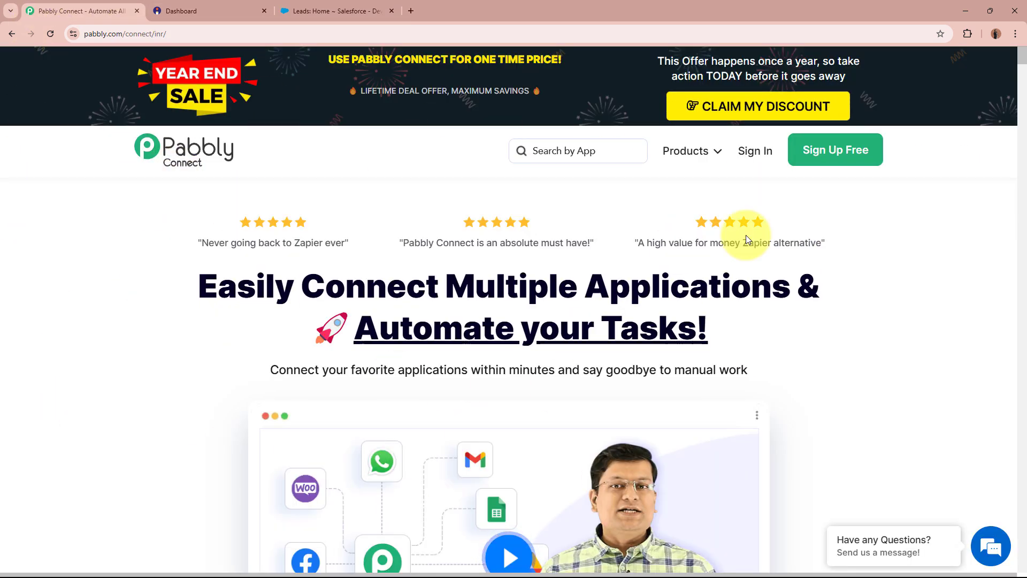
# - Sign in to the Pabbly account from the Pabbly Connect website
pyautogui.click(80, 35)
pyautogui.click(126, 317)
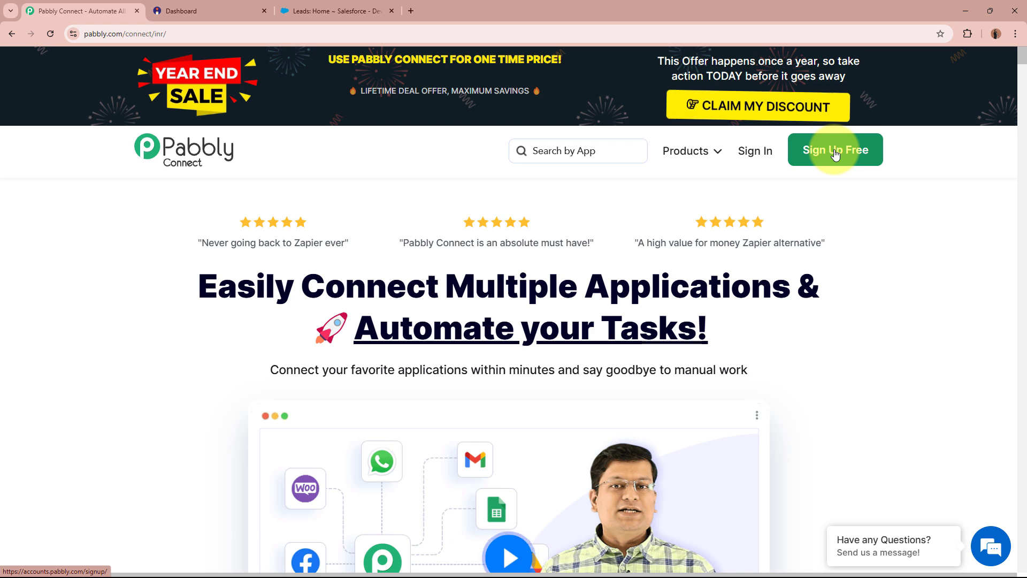
pyautogui.click(746, 154)
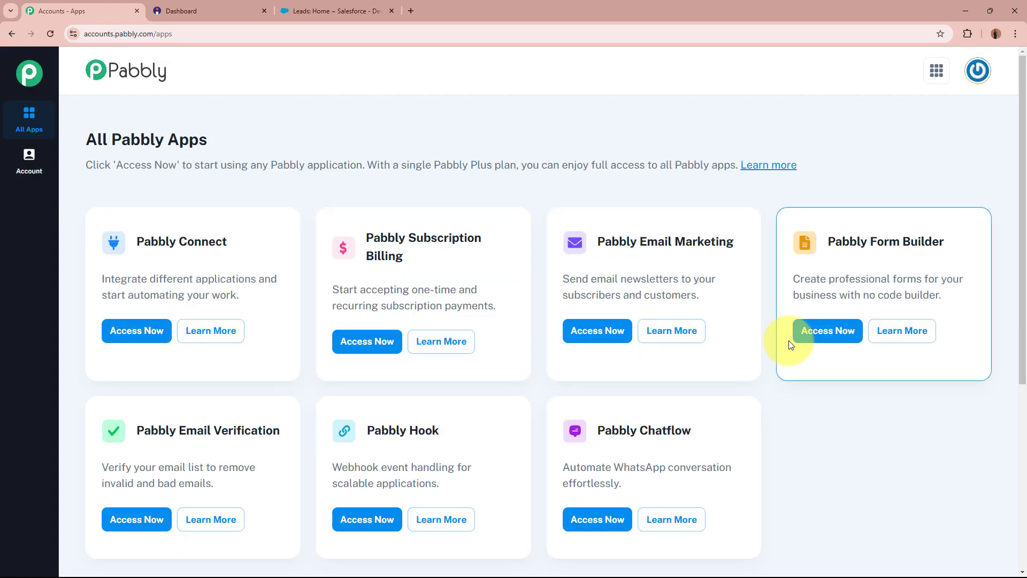
# - Open Pabbly Connect from the All Pabbly Apps list
pyautogui.moveTo(83, 145); pyautogui.dragTo(291, 140)
pyautogui.click(291, 141)
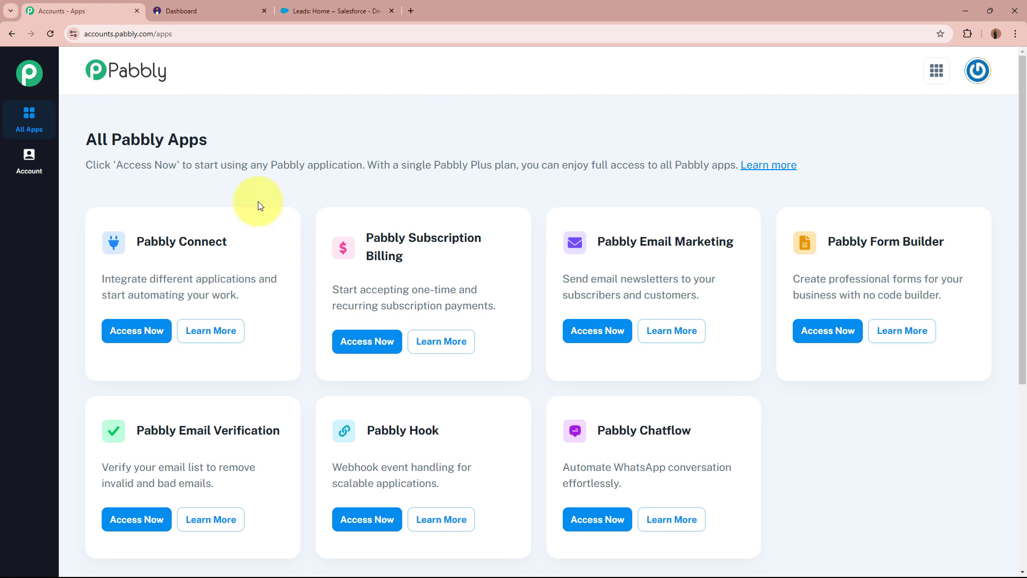
pyautogui.moveTo(115, 239); pyautogui.dragTo(282, 236)
pyautogui.click(292, 239)
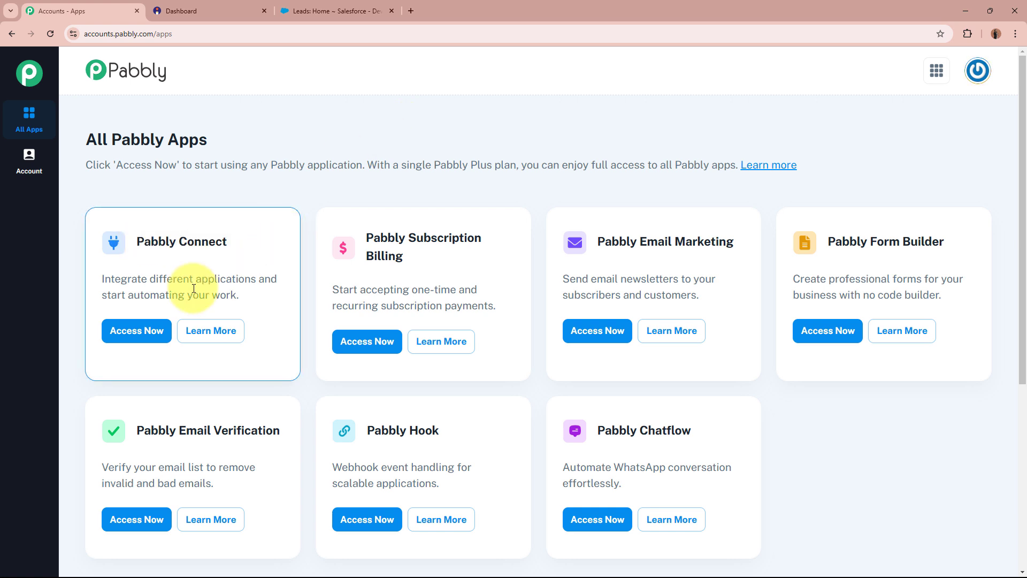
pyautogui.click(135, 331)
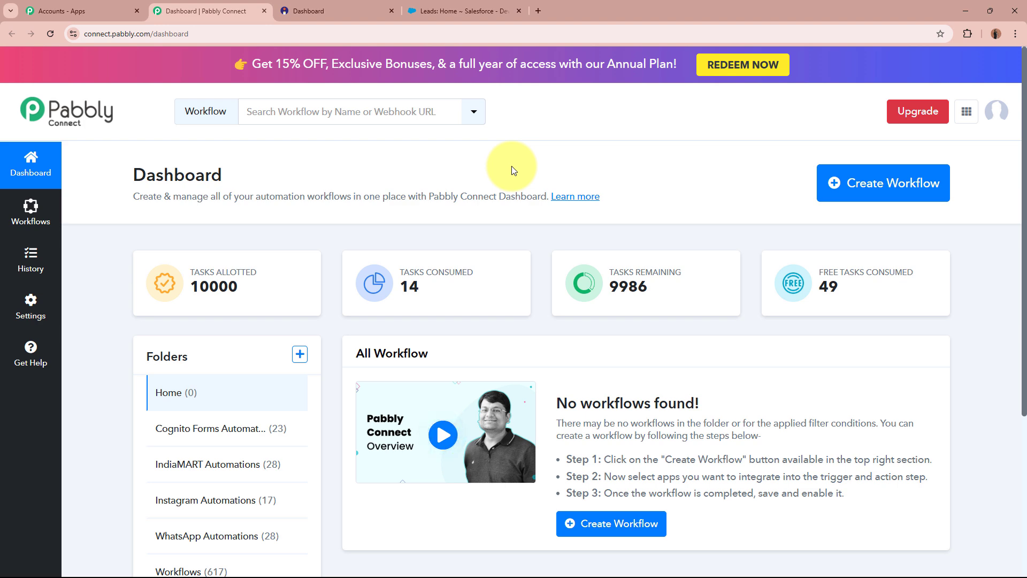
# - Start a new workflow named 'Create Salesforce Lead on Instamojo Payment'
pyautogui.click(923, 193)
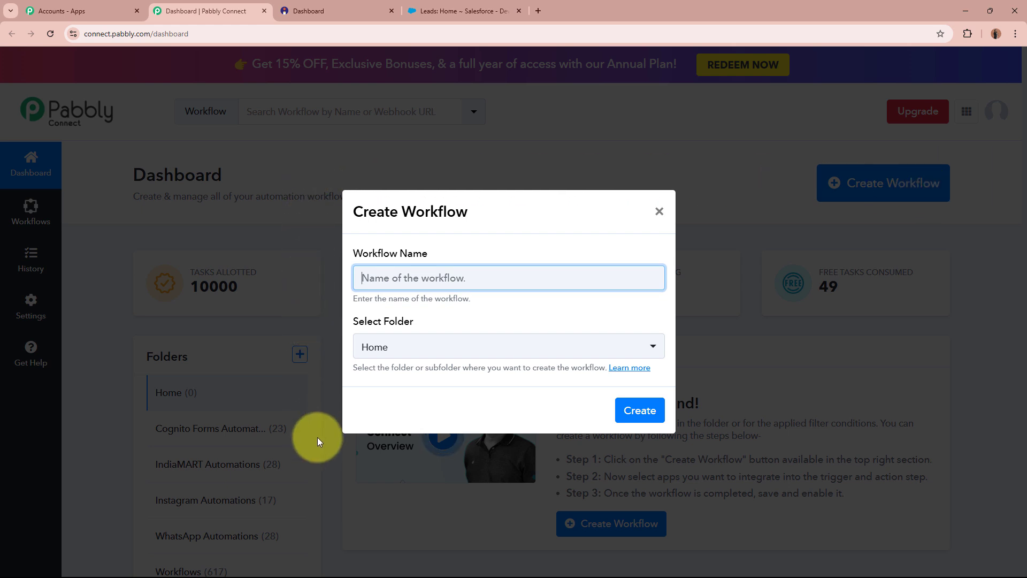
pyautogui.moveTo(350, 258); pyautogui.dragTo(429, 254)
pyautogui.moveTo(354, 321); pyautogui.dragTo(458, 323)
pyautogui.click(461, 276)
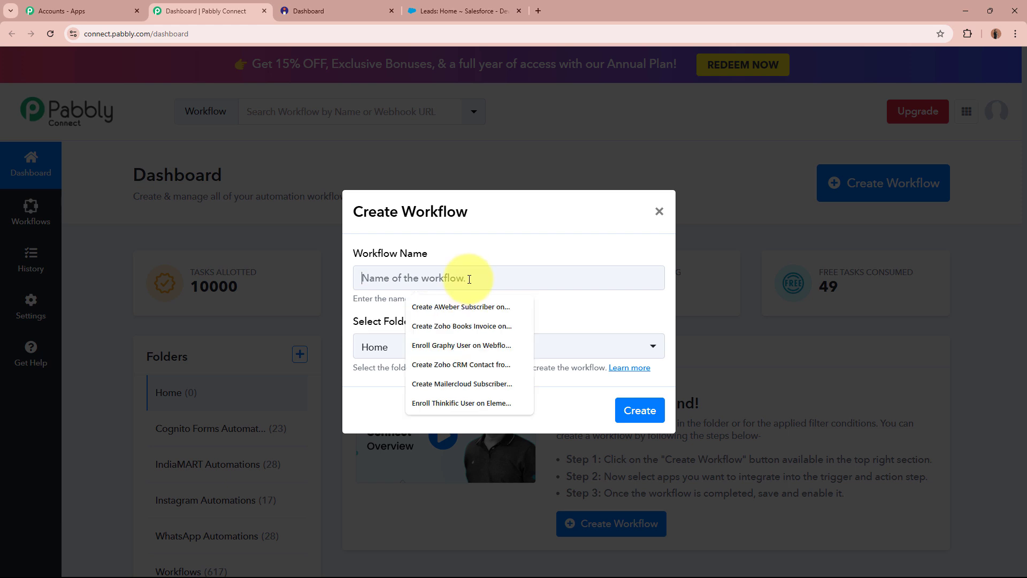
pyautogui.write('Create Salesforce Lead on Instamojo Payment')
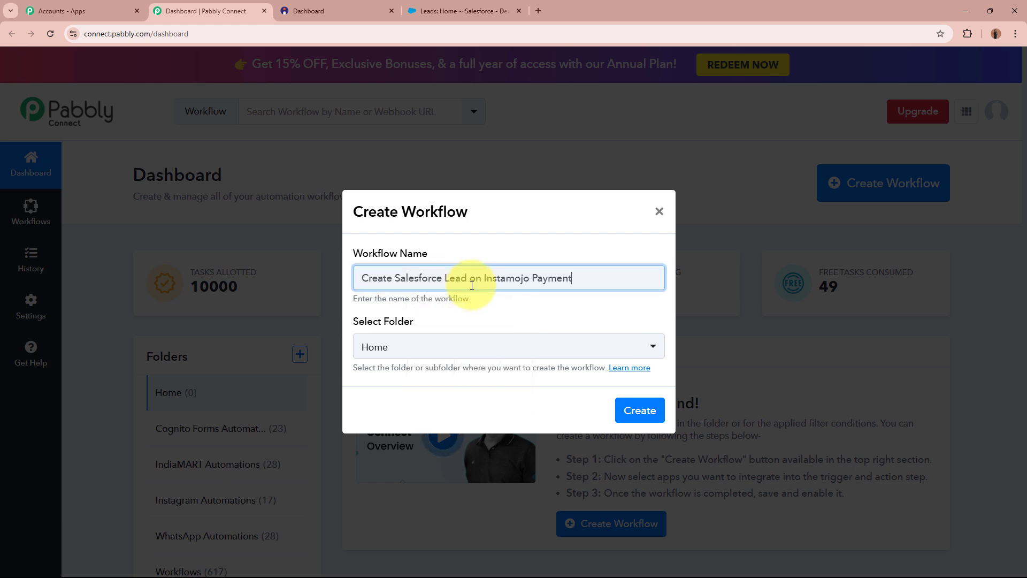
pyautogui.moveTo(361, 278); pyautogui.dragTo(591, 275)
pyautogui.click(581, 316)
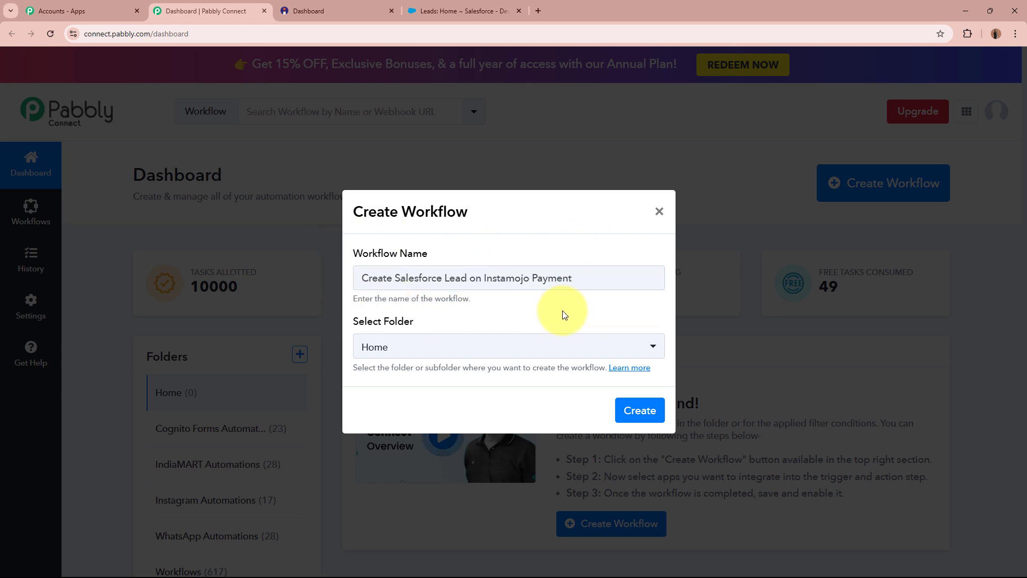
pyautogui.moveTo(413, 323); pyautogui.dragTo(438, 326)
pyautogui.click(438, 326)
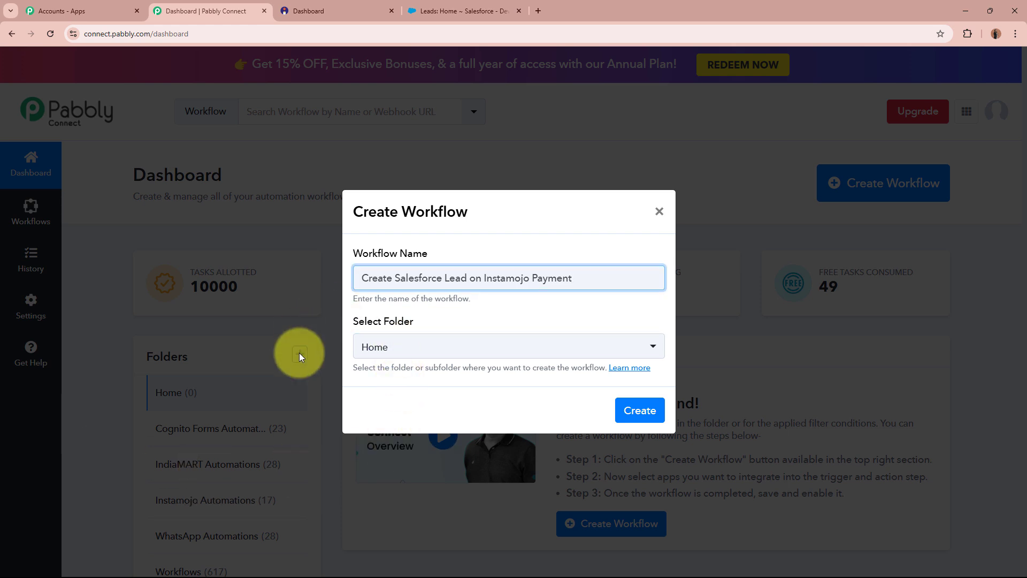
pyautogui.moveTo(362, 275); pyautogui.dragTo(640, 275)
pyautogui.click(523, 316)
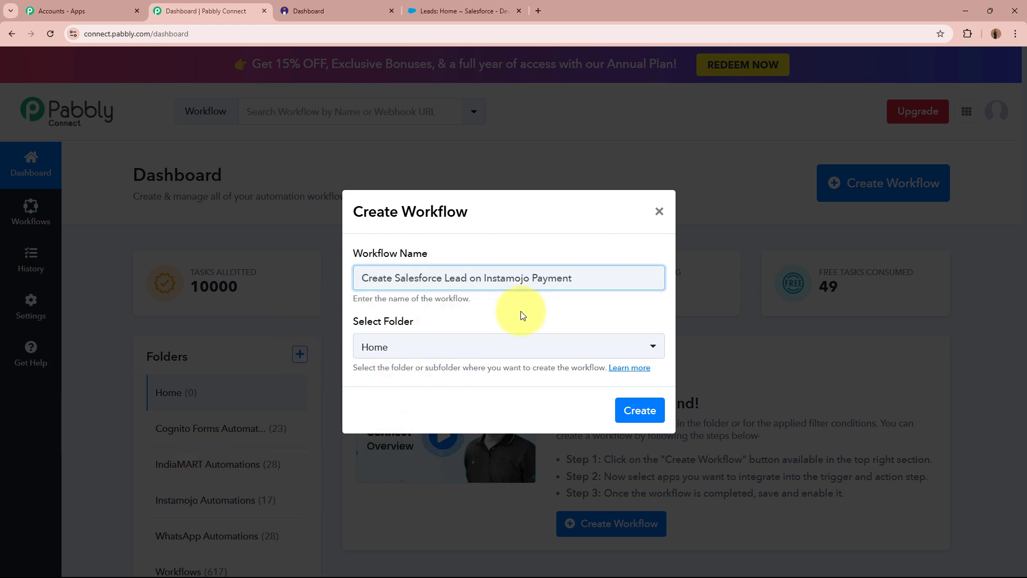
# - File the workflow under the Instamojo Automations folder and create it
pyautogui.click(486, 350)
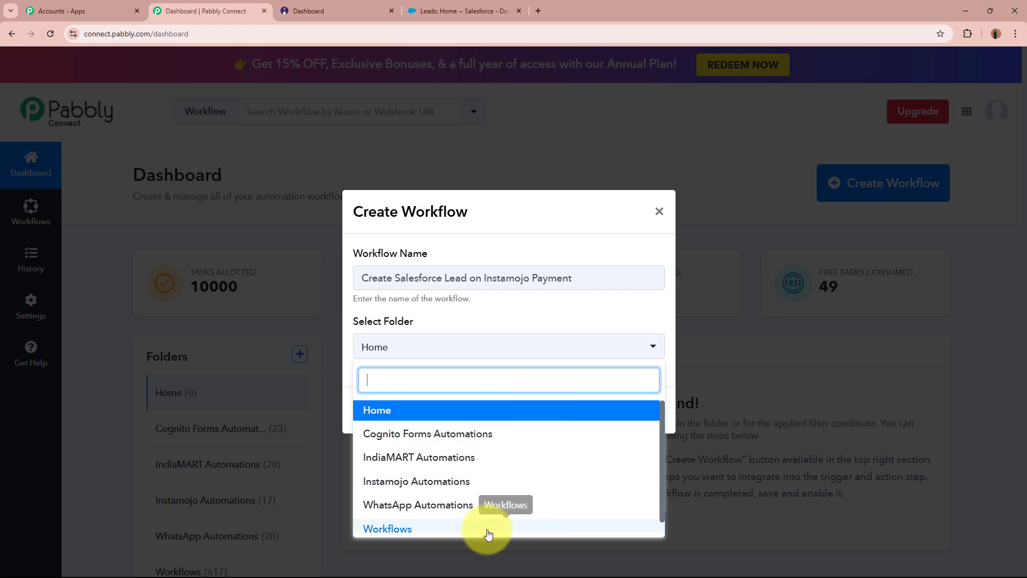
pyautogui.click(486, 482)
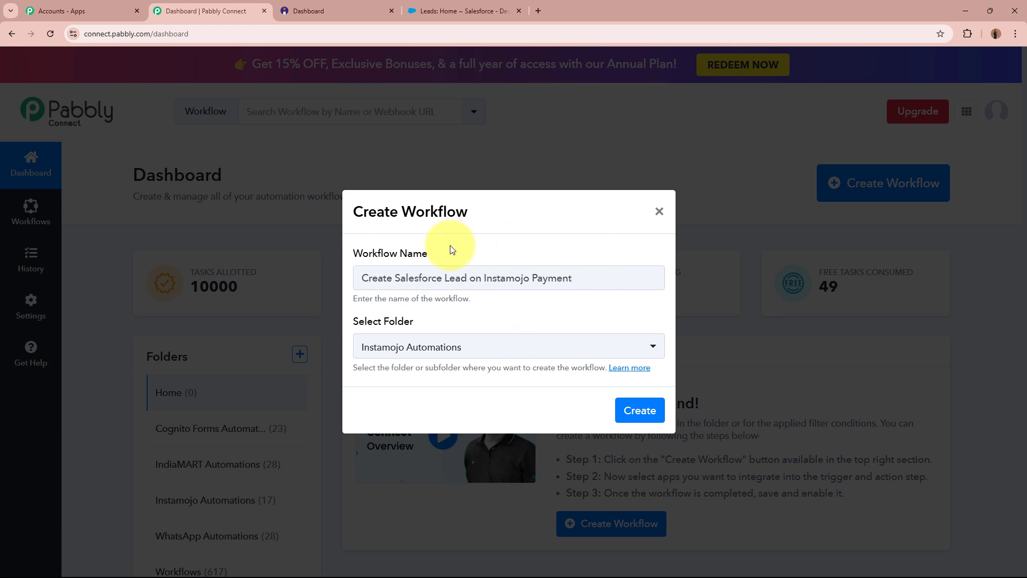
pyautogui.moveTo(356, 277); pyautogui.dragTo(595, 280)
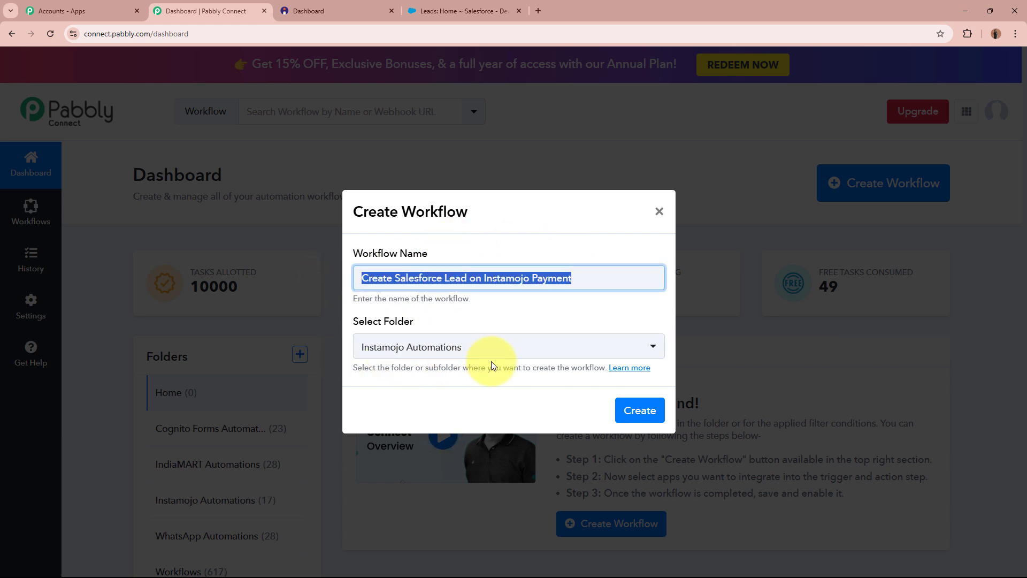
pyautogui.click(656, 418)
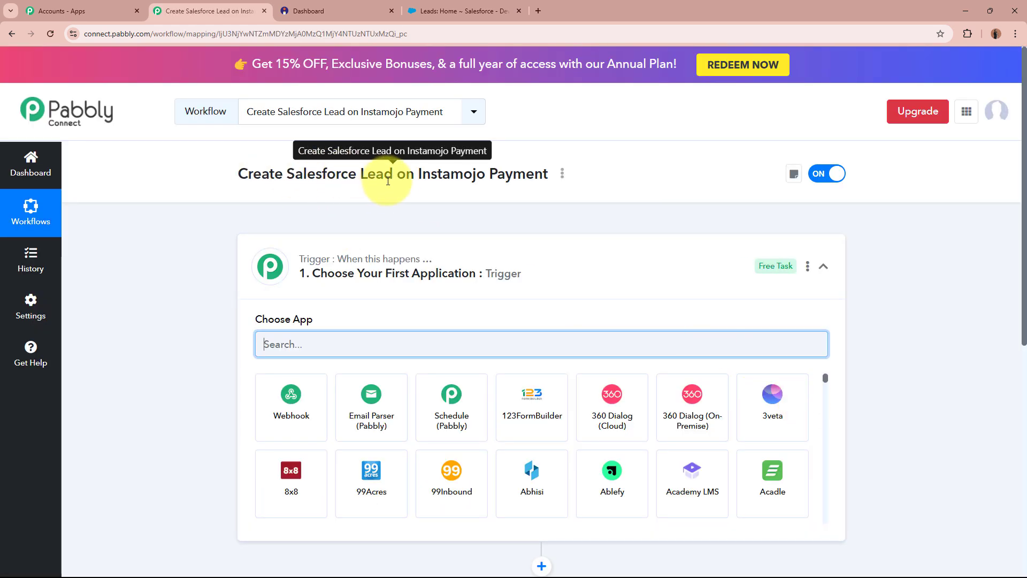
# - Search the trigger's app list for 'Instam', briefly checking the Instamojo smart page
pyautogui.click(649, 275)
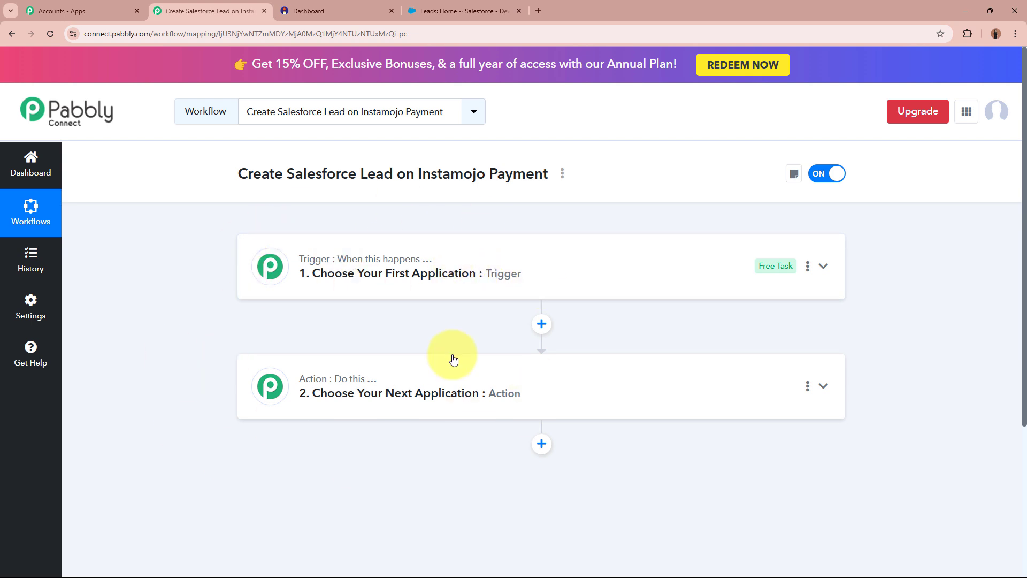
pyautogui.click(658, 258)
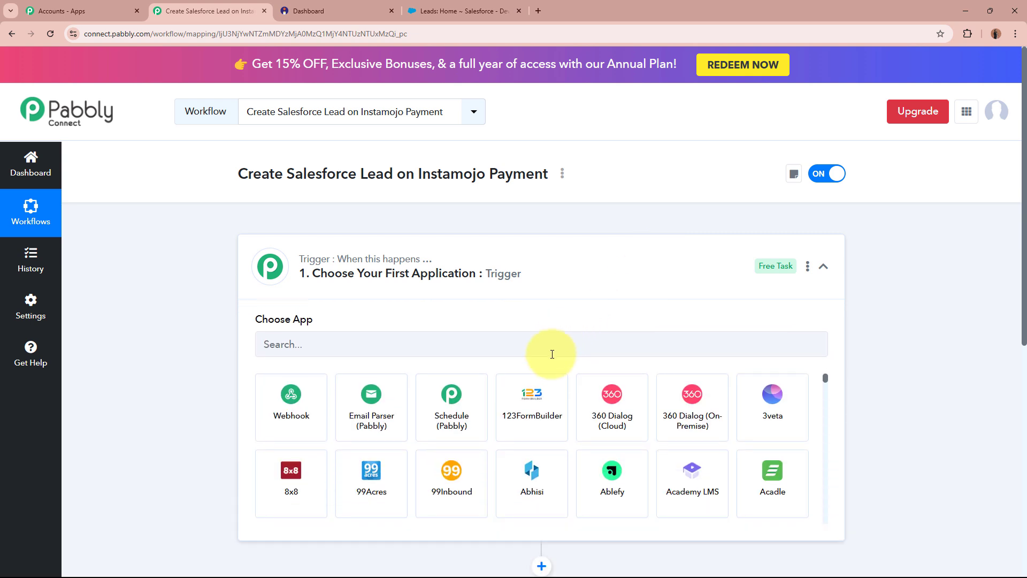
pyautogui.click(552, 354)
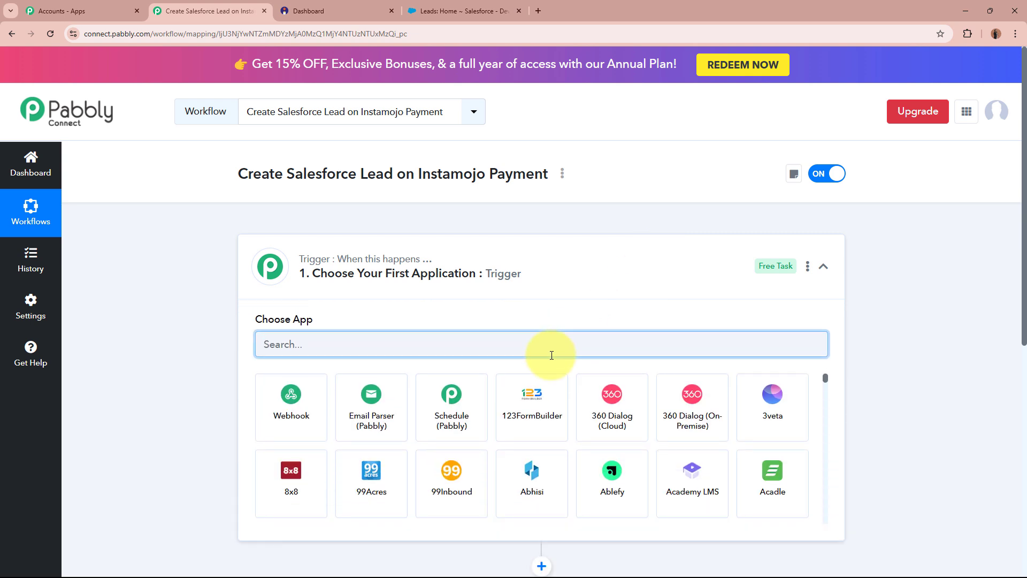
pyautogui.write('Instamojo')
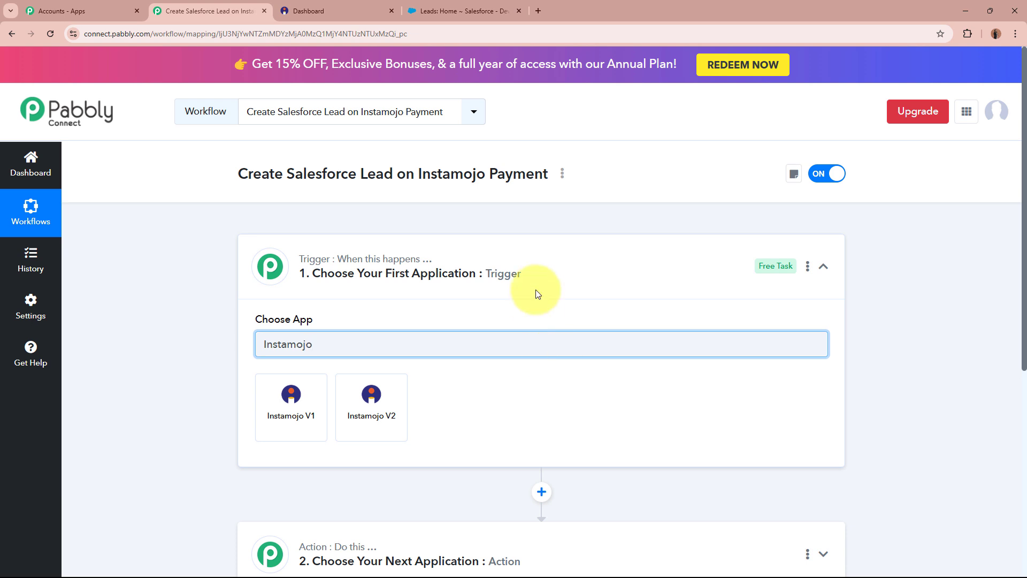
pyautogui.click(390, 10)
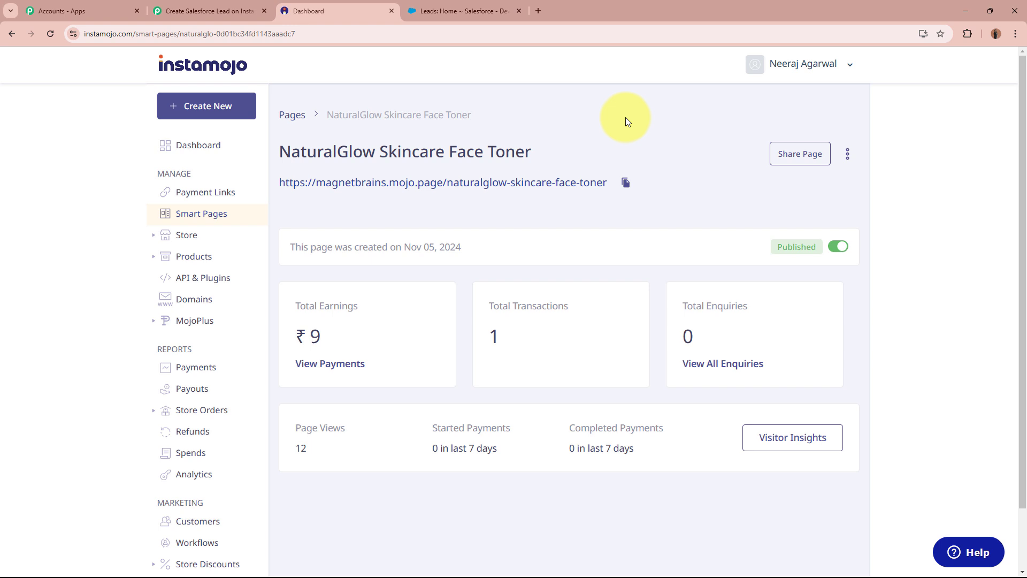
pyautogui.click(206, 11)
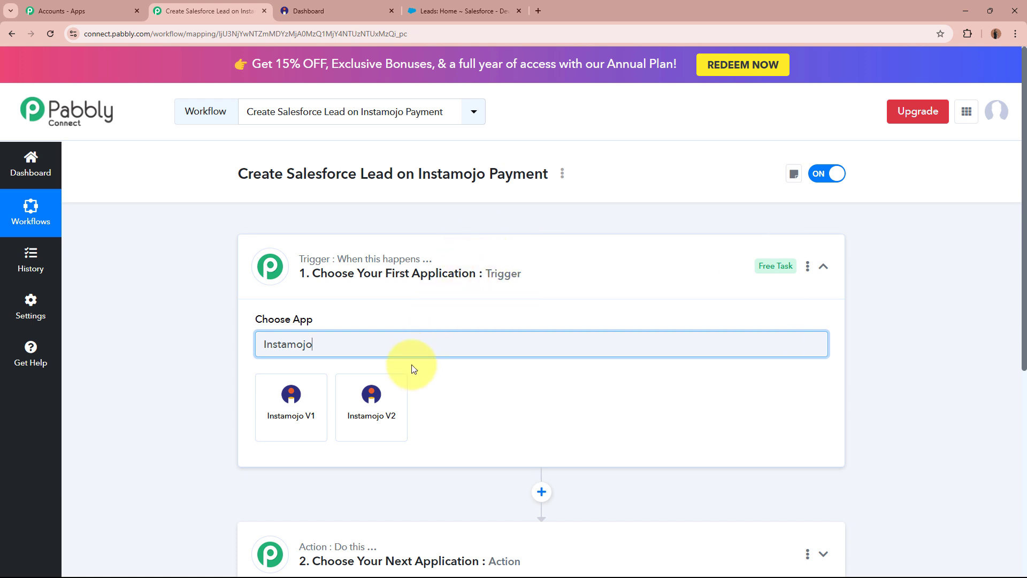
# - Set the trigger to Instamojo V2 with the New Sale event
pyautogui.click(390, 423)
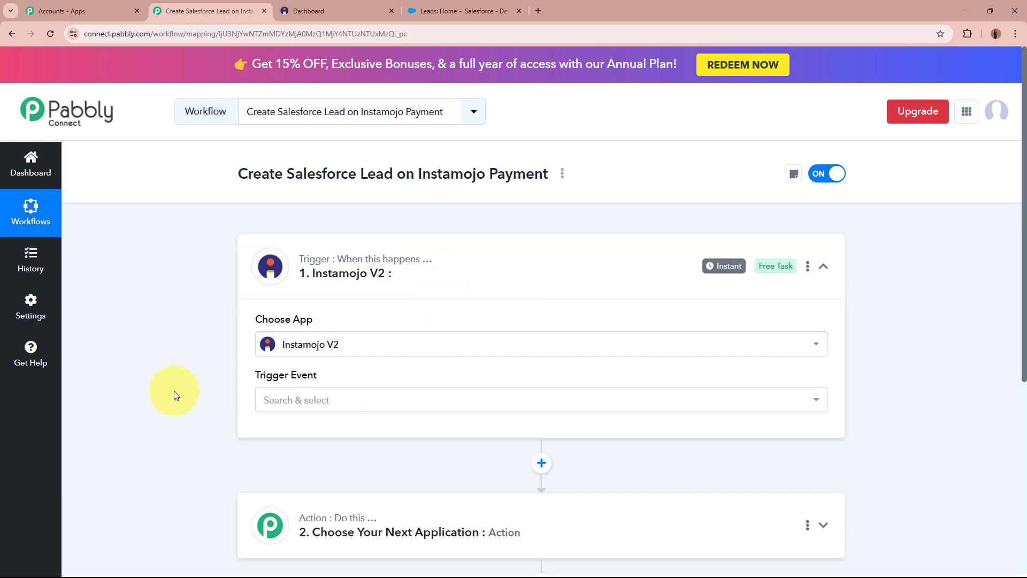
pyautogui.click(374, 398)
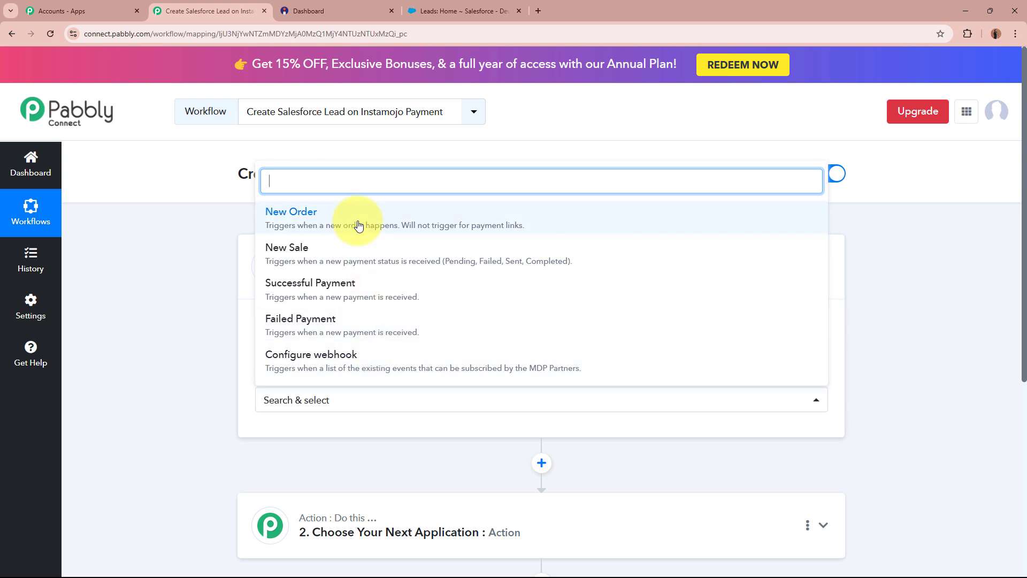
pyautogui.click(367, 258)
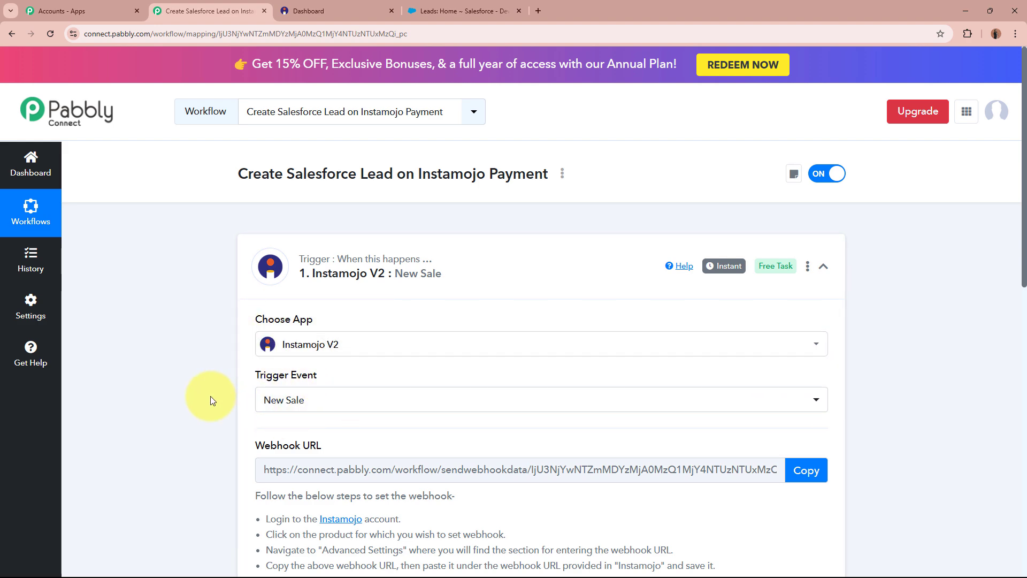
# - Review the webhook setup instructions and copy the trigger's webhook URL
pyautogui.scroll(-4, 212, 399)
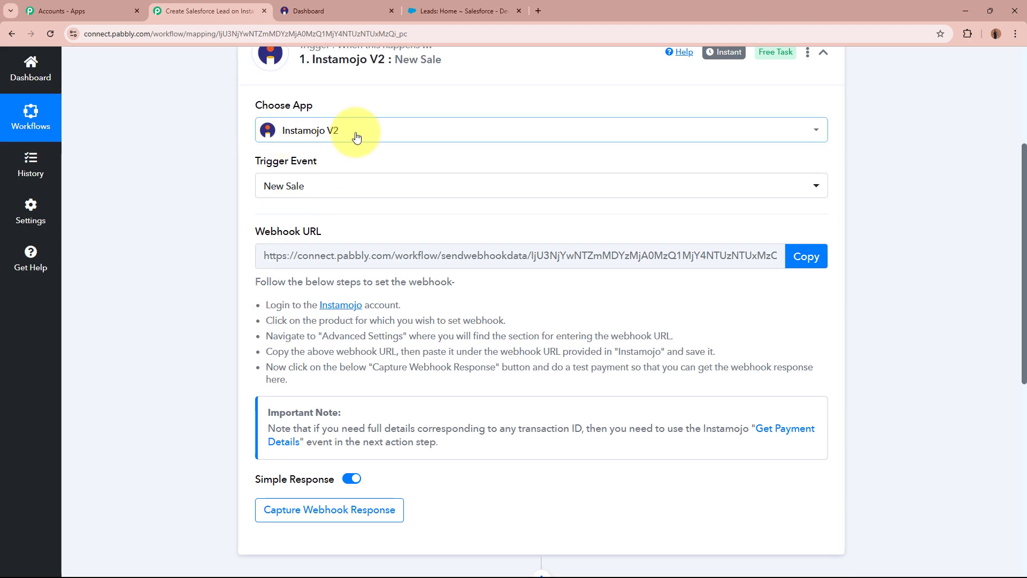
pyautogui.moveTo(237, 233); pyautogui.dragTo(295, 231)
pyautogui.moveTo(377, 230); pyautogui.dragTo(380, 230)
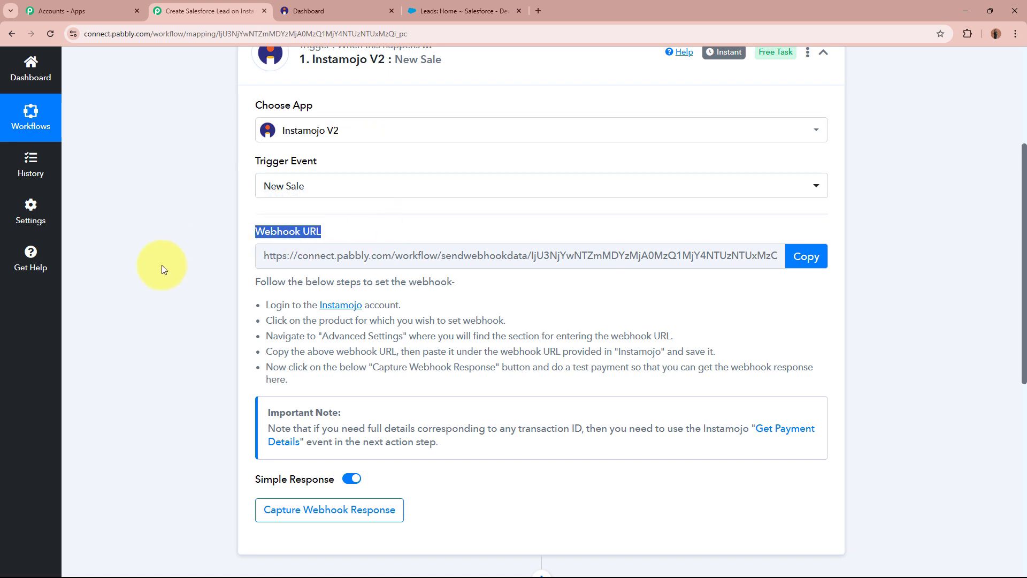
pyautogui.click(162, 265)
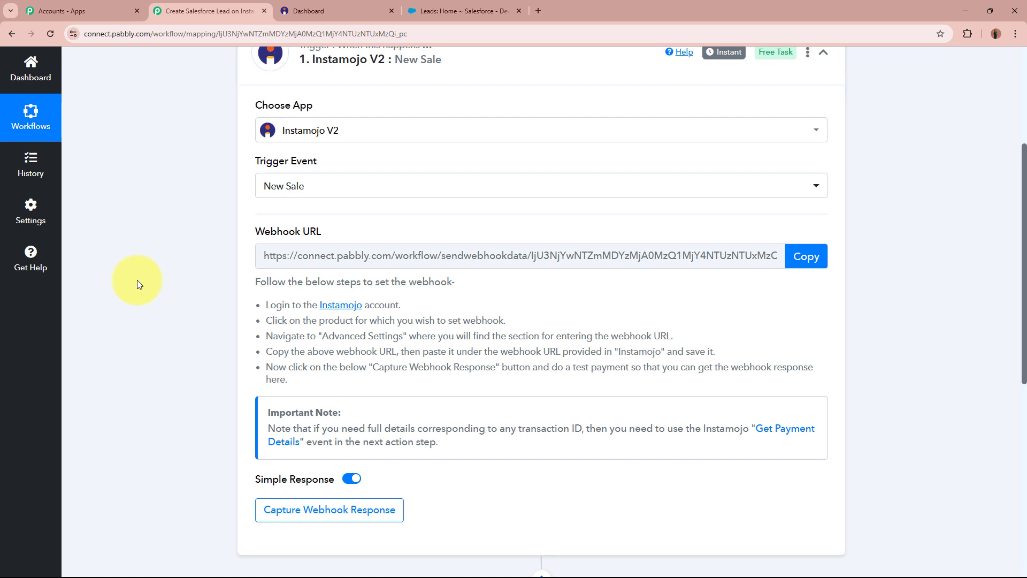
pyautogui.scroll(2, 144, 286)
pyautogui.scroll(-2, 257, 300)
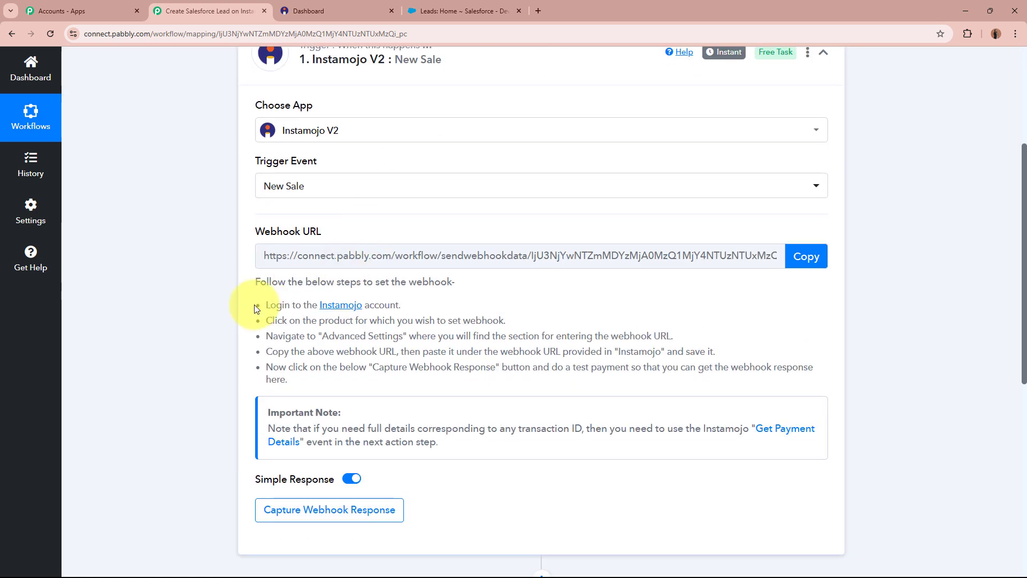
pyautogui.moveTo(254, 282); pyautogui.dragTo(300, 393)
pyautogui.click(303, 352)
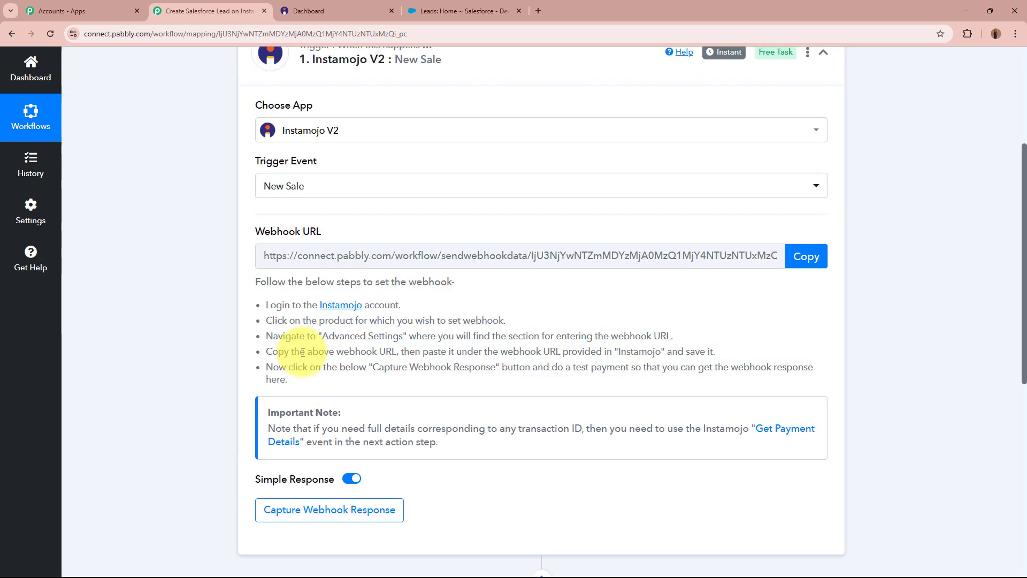
pyautogui.click(804, 259)
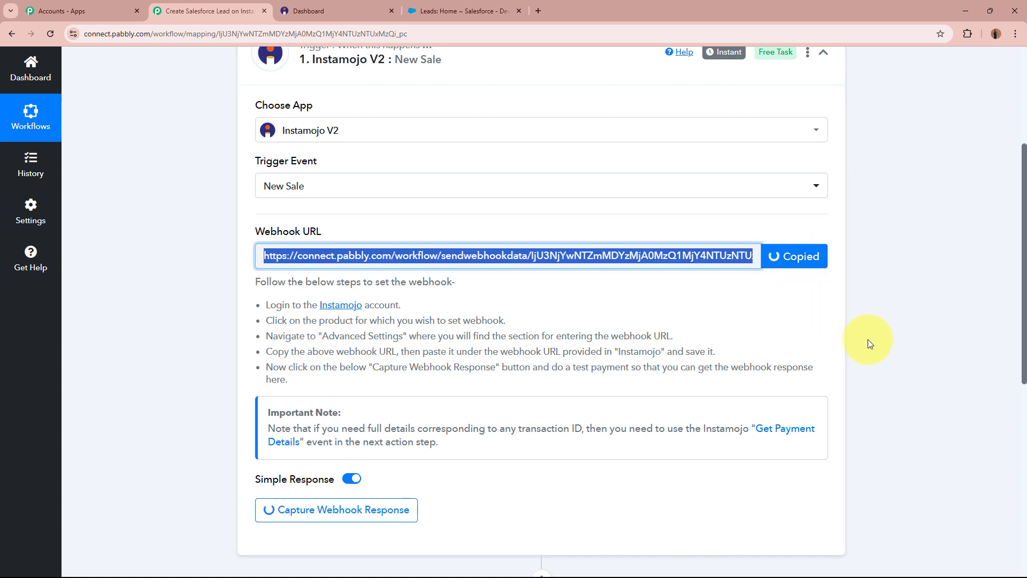
pyautogui.scroll(4, 868, 339)
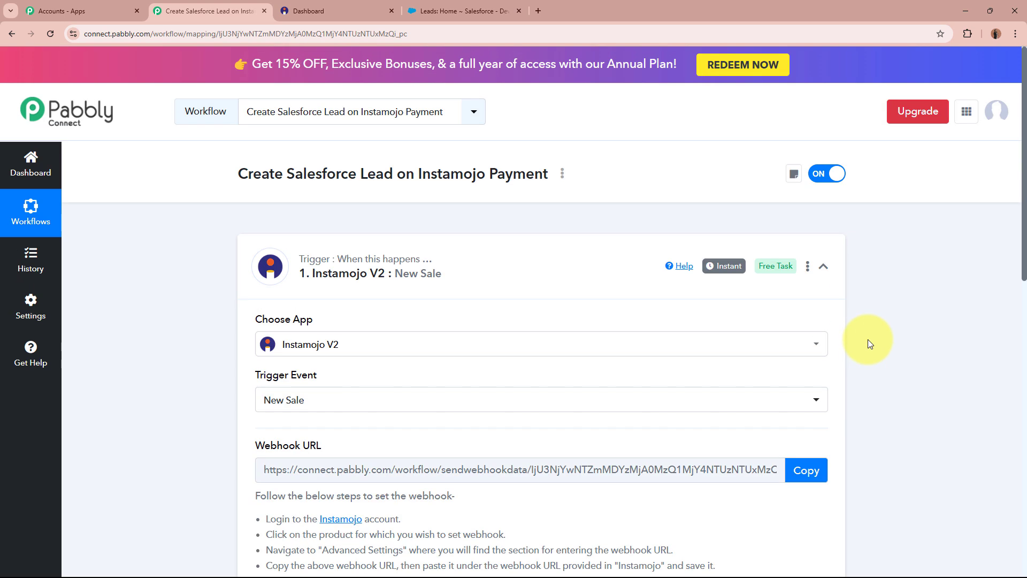
# - Open the NaturalGlow Skincare Face Toner smart page in Instamojo for editing
pyautogui.click(326, 9)
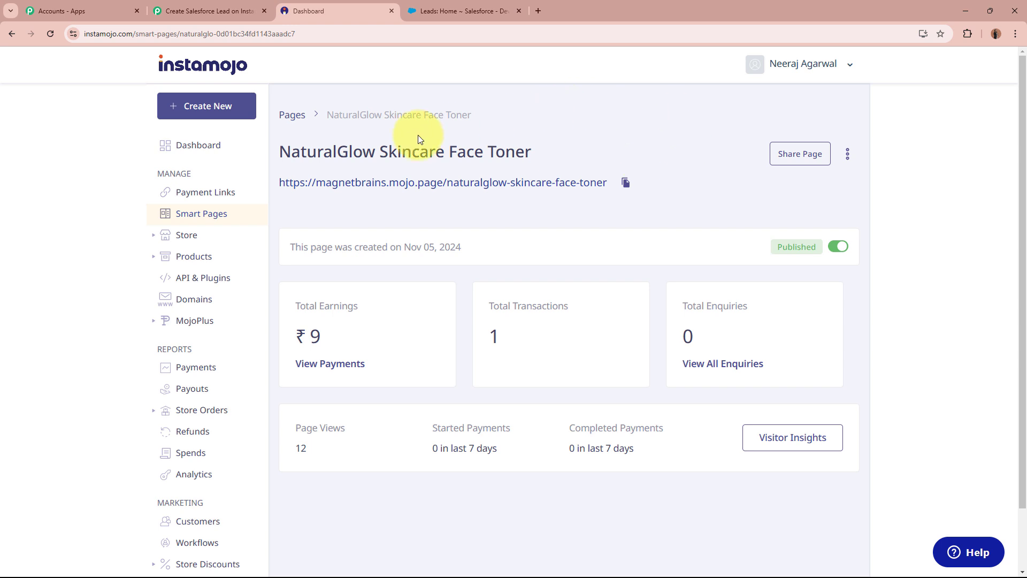
pyautogui.moveTo(280, 151); pyautogui.dragTo(545, 158)
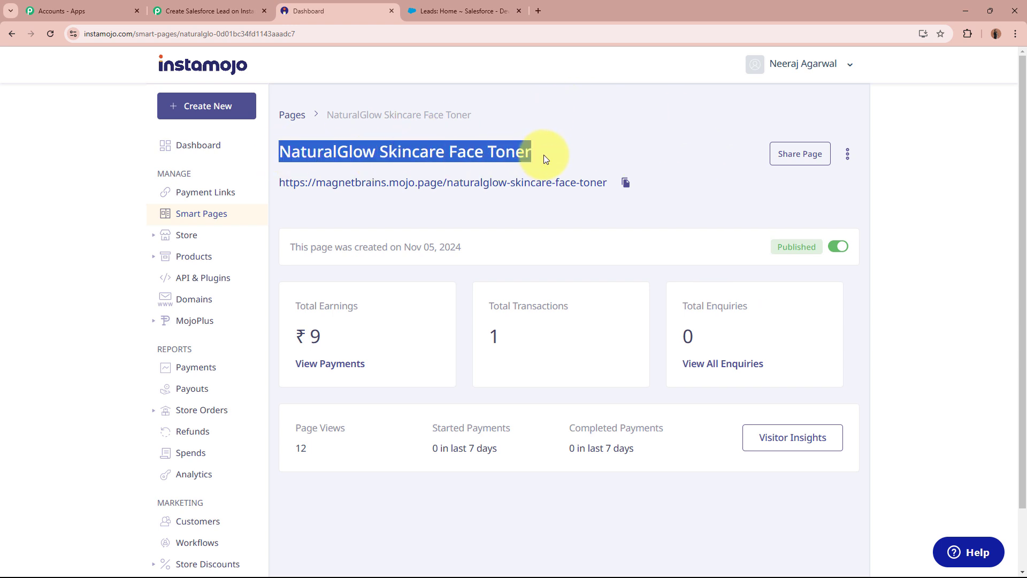
pyautogui.click(543, 155)
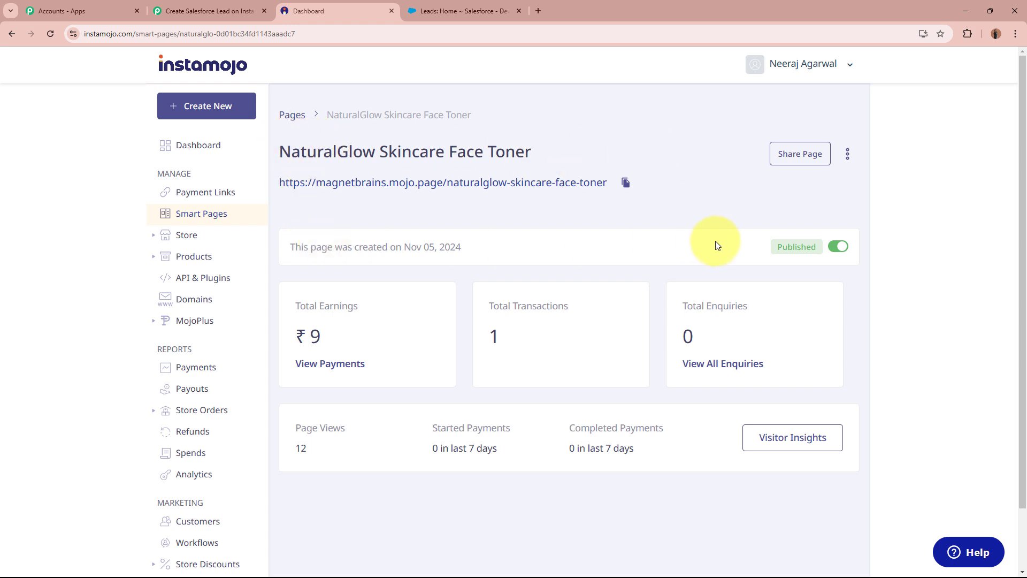
pyautogui.click(206, 10)
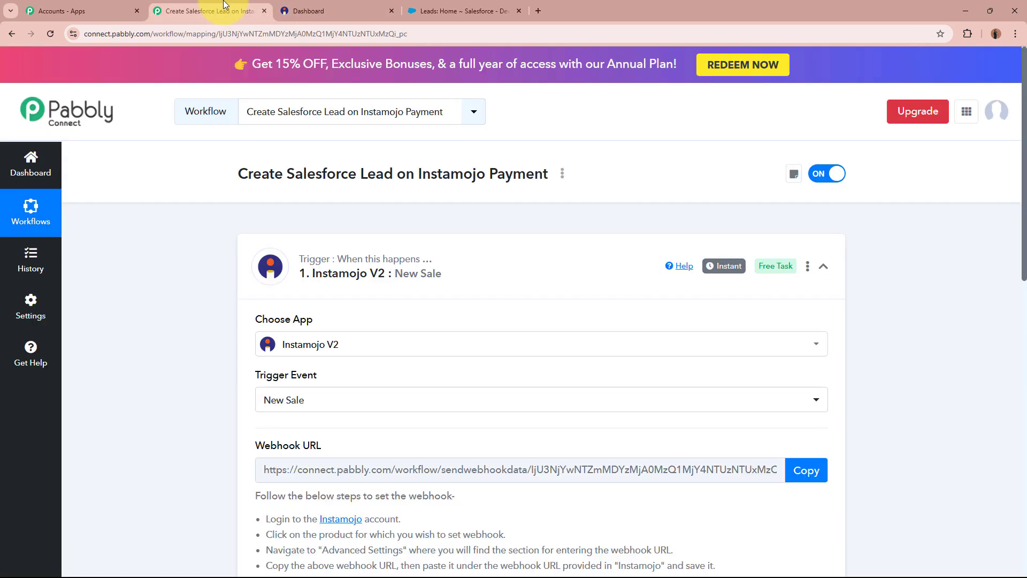
pyautogui.scroll(-6, 223, 369)
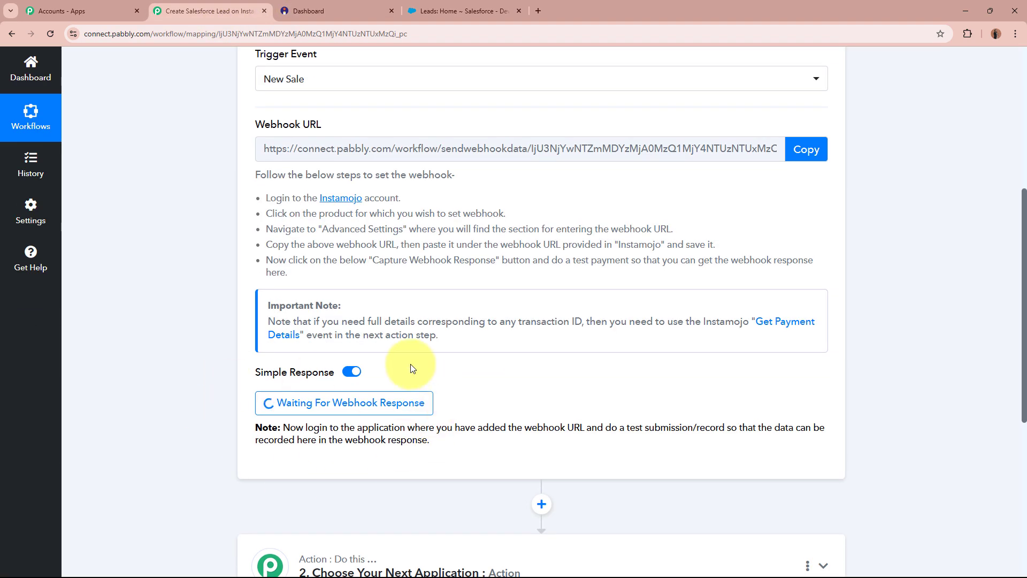
pyautogui.scroll(6, 413, 367)
pyautogui.click(327, 4)
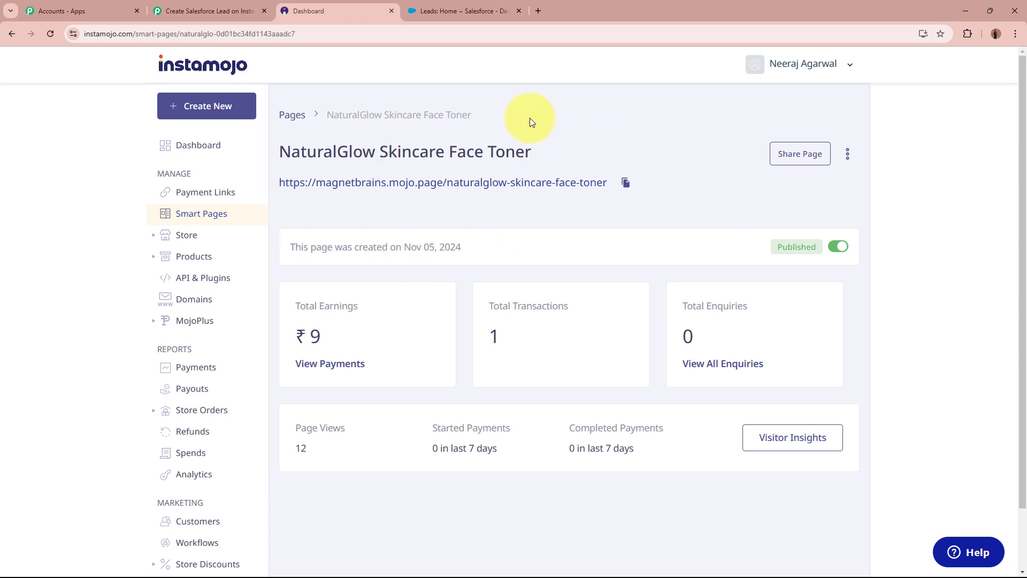
pyautogui.click(848, 155)
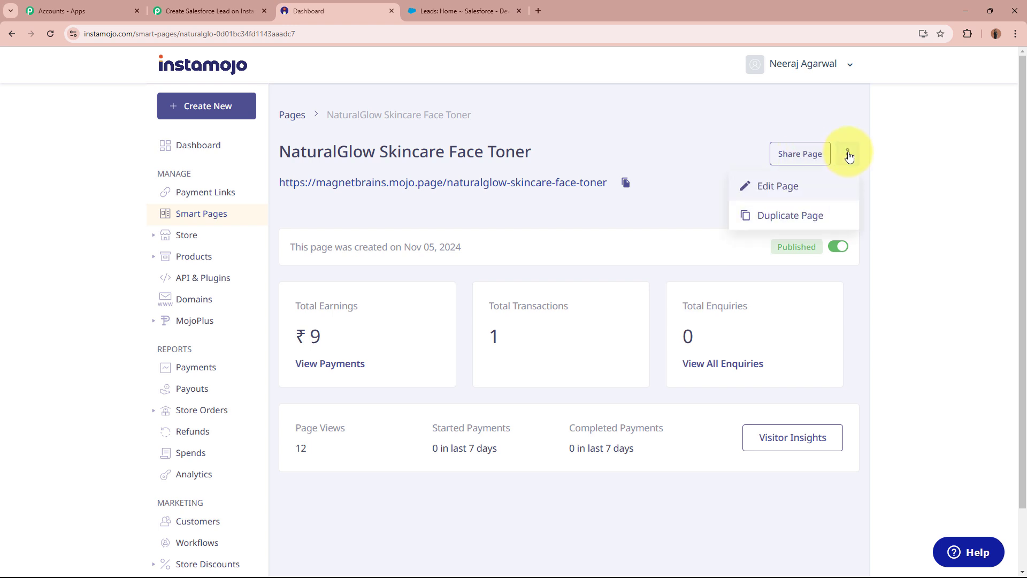
pyautogui.click(831, 183)
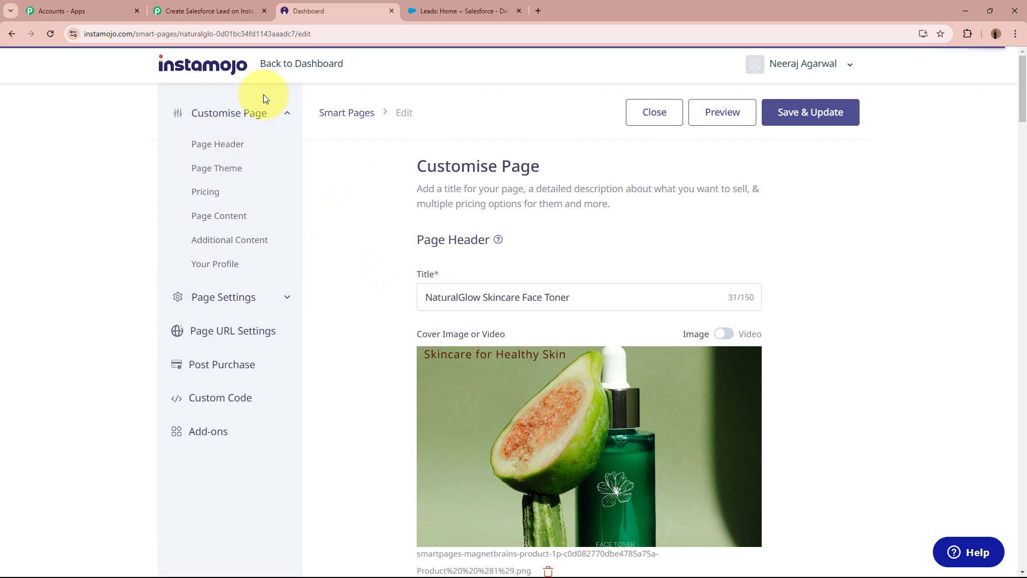
# - In Page Settings, add a webhook with the Pabbly URL, sent on Successful Payments
pyautogui.click(252, 307)
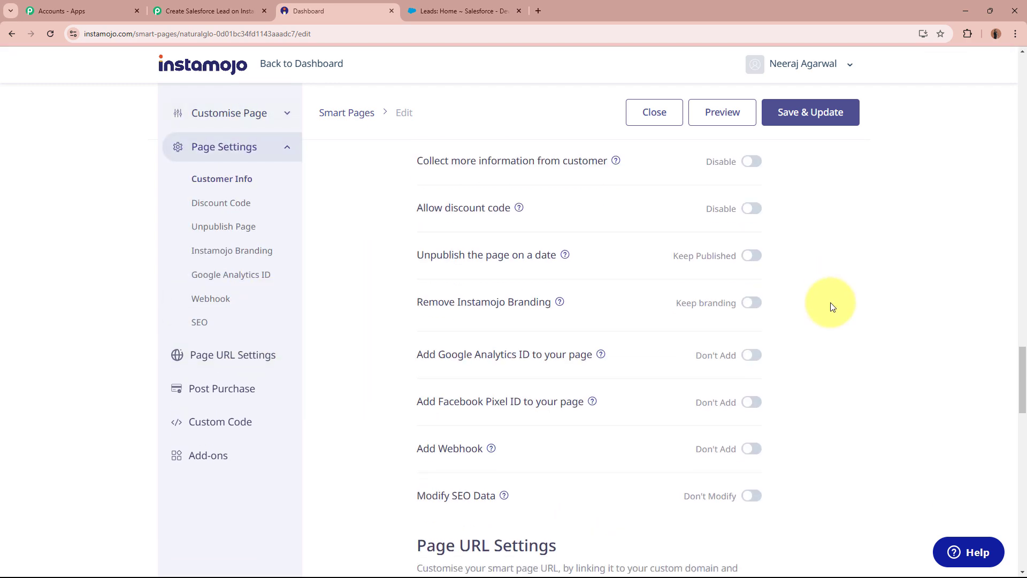
pyautogui.scroll(2, 833, 303)
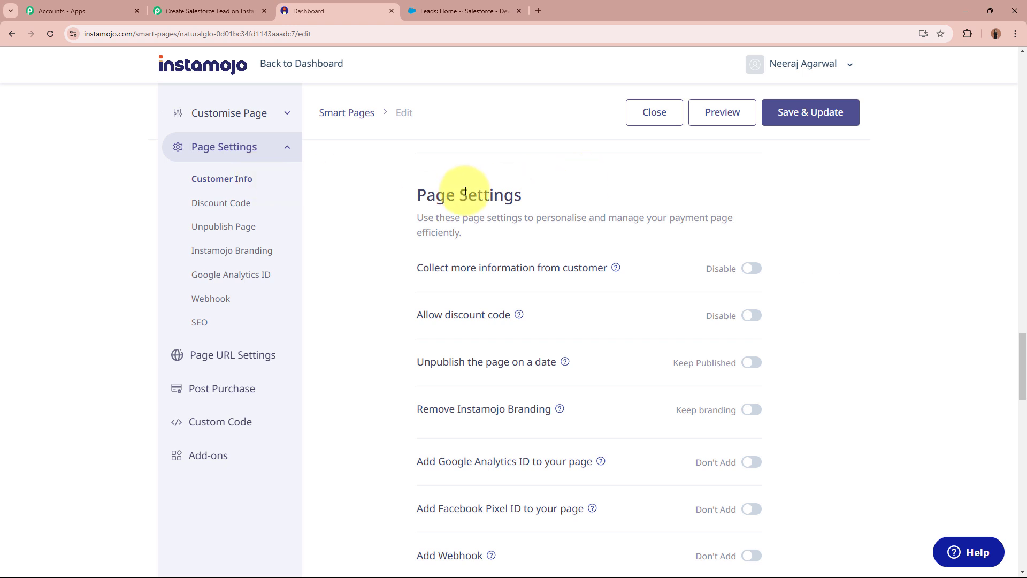
pyautogui.scroll(-6, 505, 198)
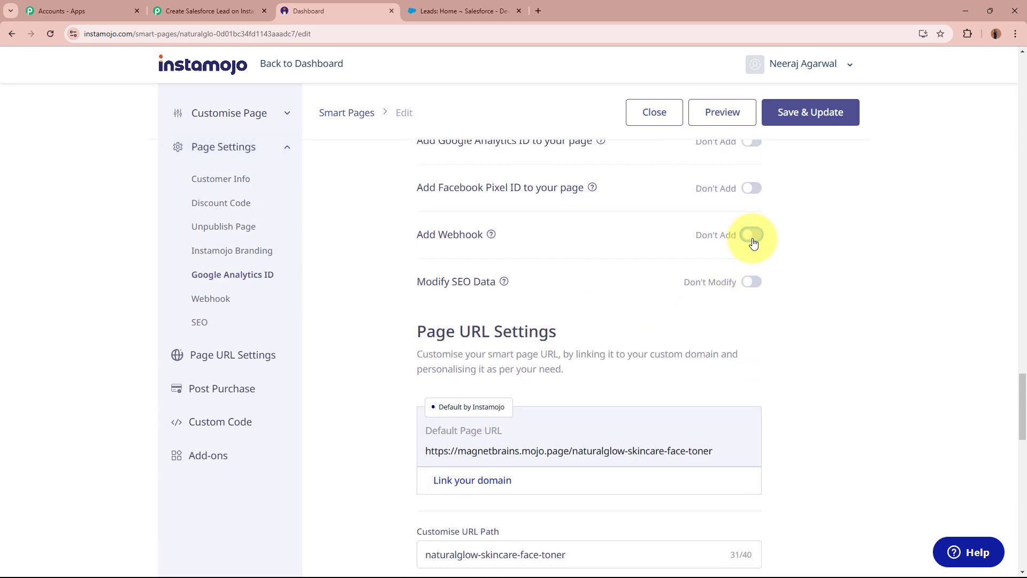
pyautogui.click(753, 241)
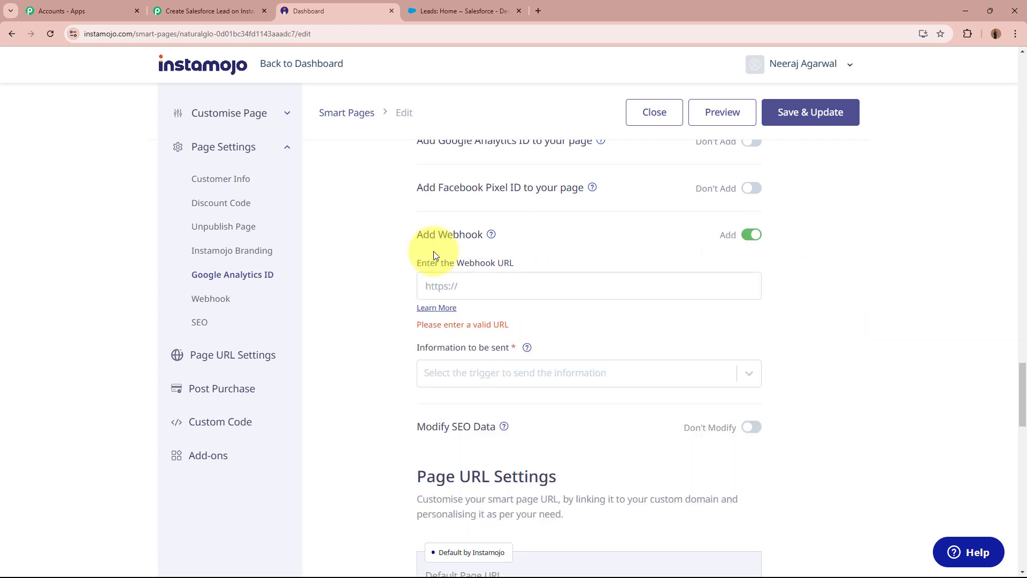
pyautogui.moveTo(417, 263); pyautogui.dragTo(499, 269)
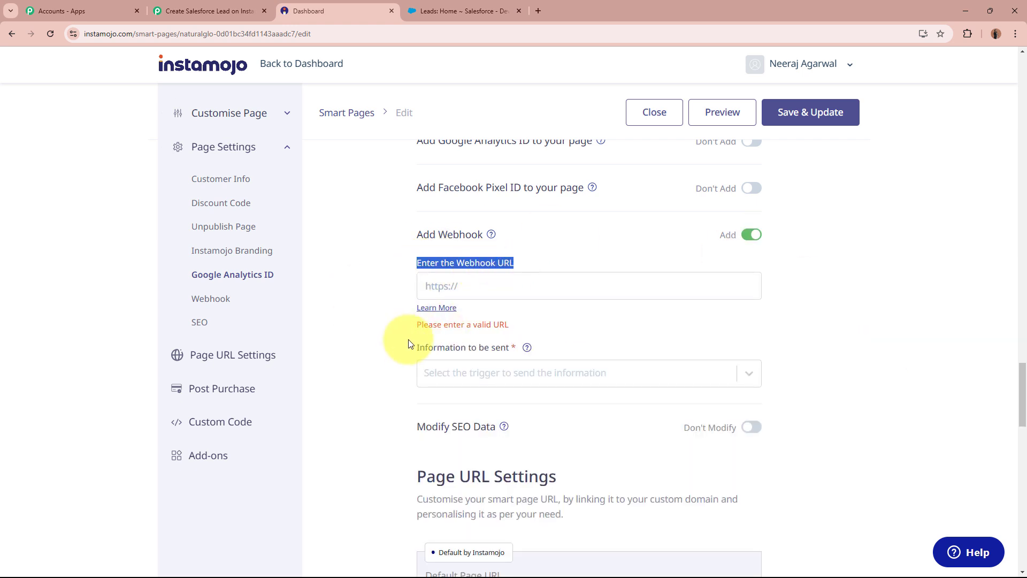
pyautogui.moveTo(418, 347); pyautogui.dragTo(493, 351)
pyautogui.click(499, 289)
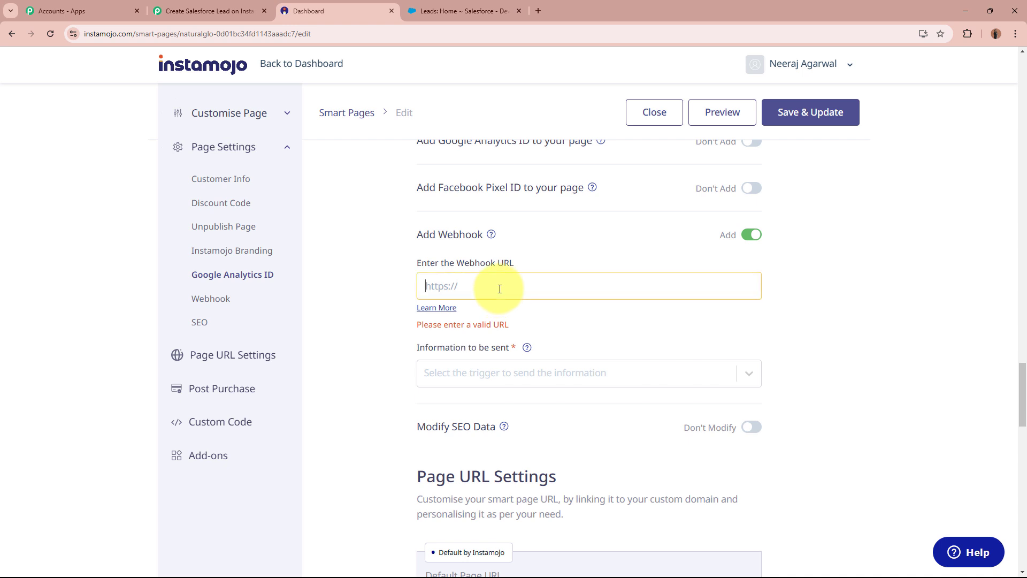
pyautogui.hotkey('ctrl', 'v')
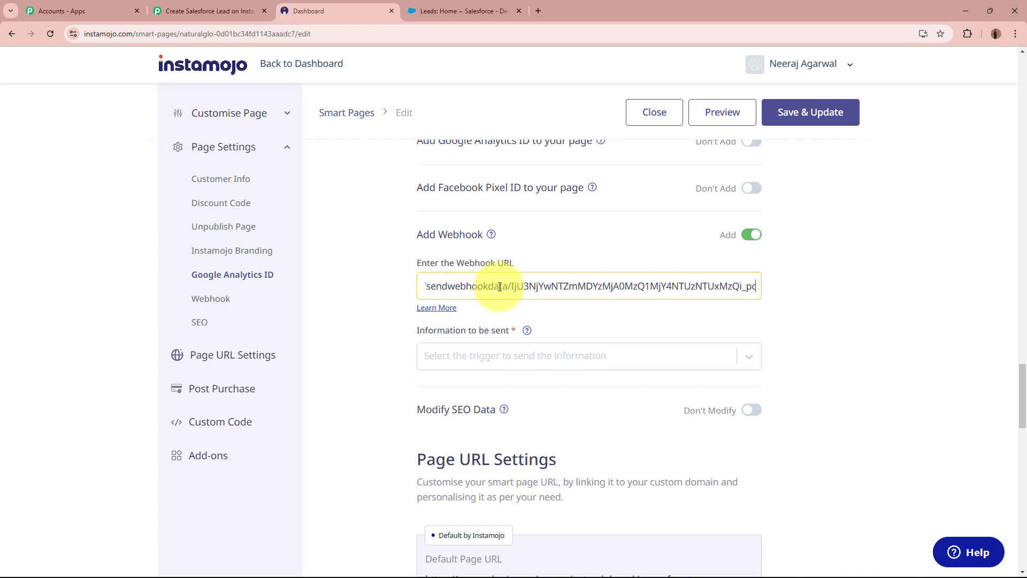
pyautogui.click(860, 301)
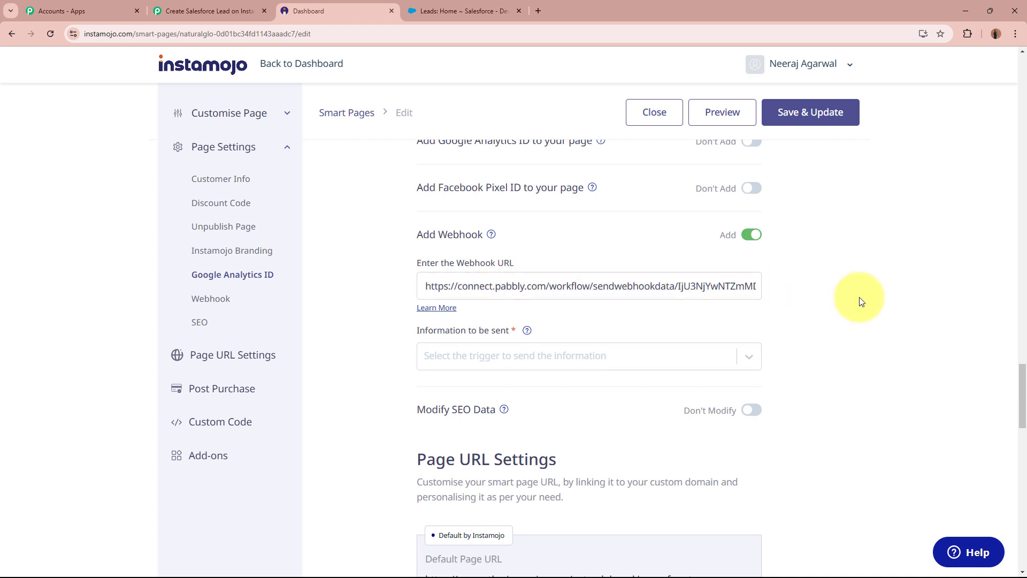
pyautogui.moveTo(419, 331); pyautogui.dragTo(505, 333)
pyautogui.click(505, 355)
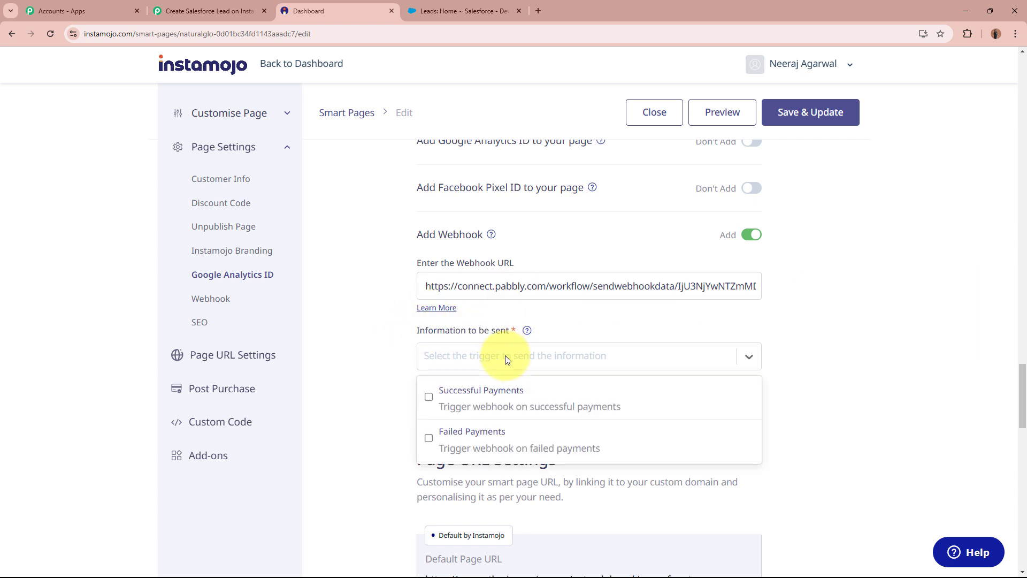
pyautogui.click(427, 398)
# - Check the Pabbly workflow, then return to the Instamojo webhook settings
pyautogui.click(208, 11)
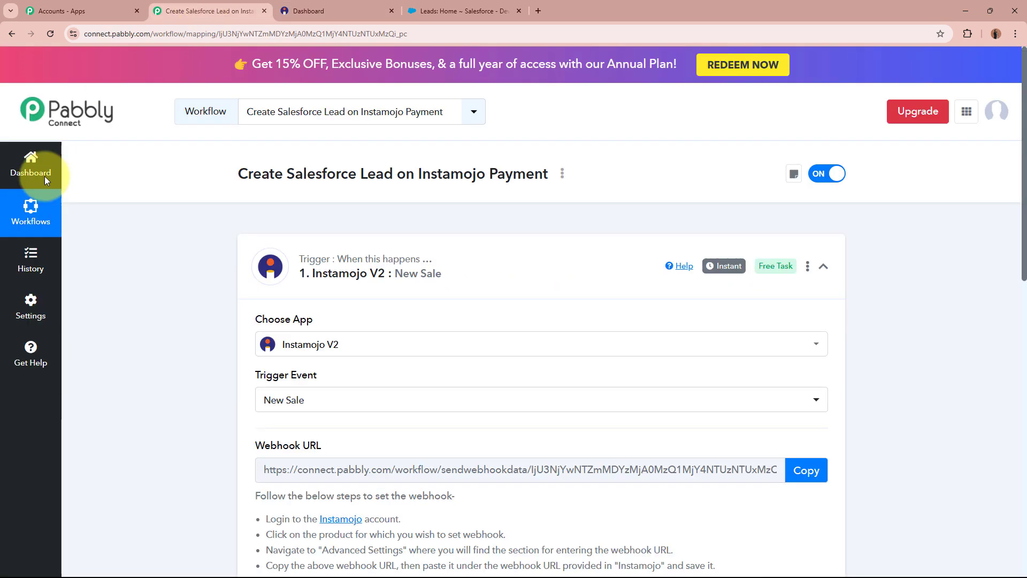
pyautogui.scroll(-1, 77, 327)
pyautogui.scroll(-7, 79, 326)
pyautogui.scroll(9, 328, 241)
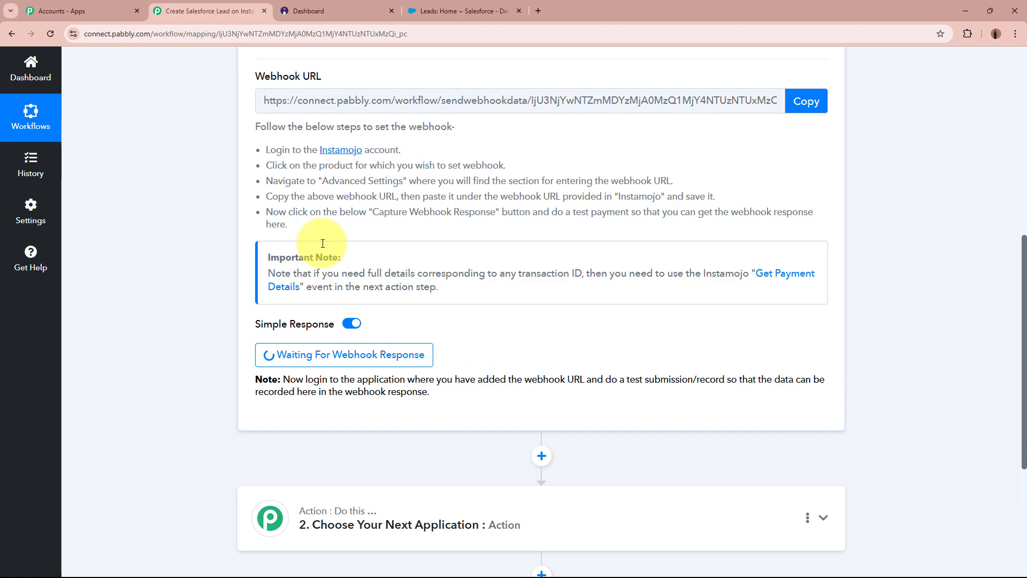
pyautogui.click(373, 5)
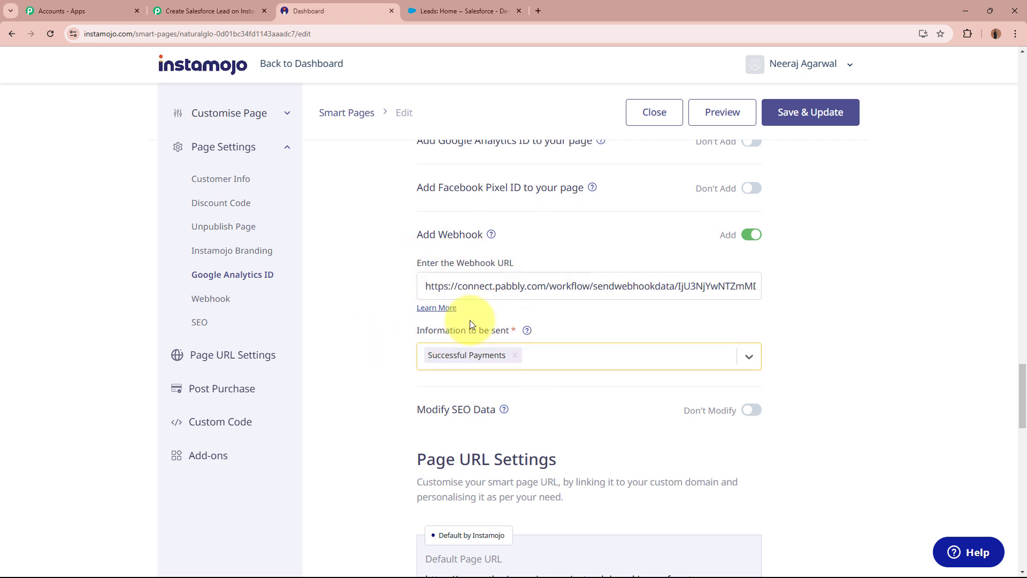
# - Save the webhook changes to the NaturalGlow Skincare Face Toner smart page
pyautogui.click(835, 124)
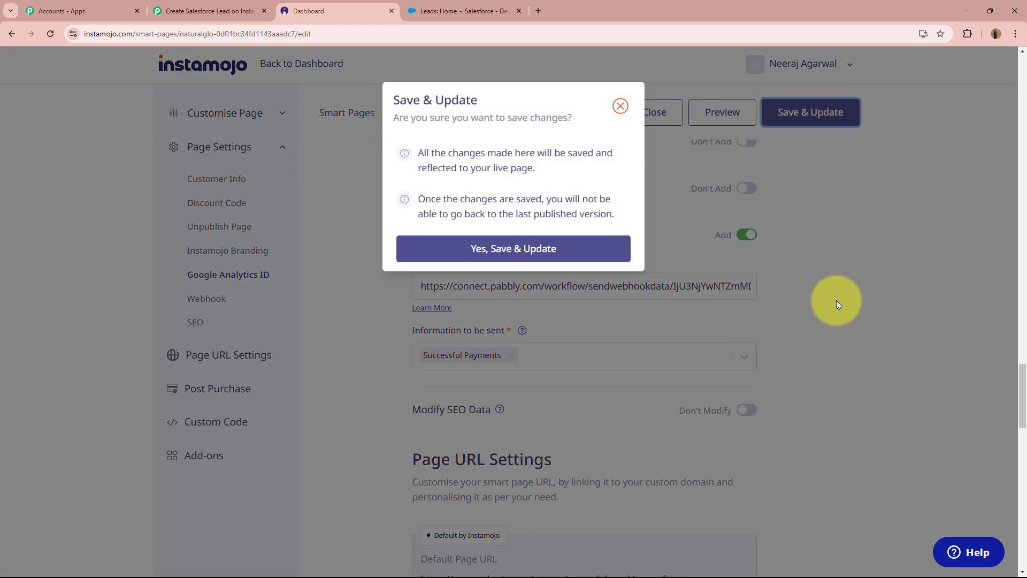
pyautogui.click(570, 249)
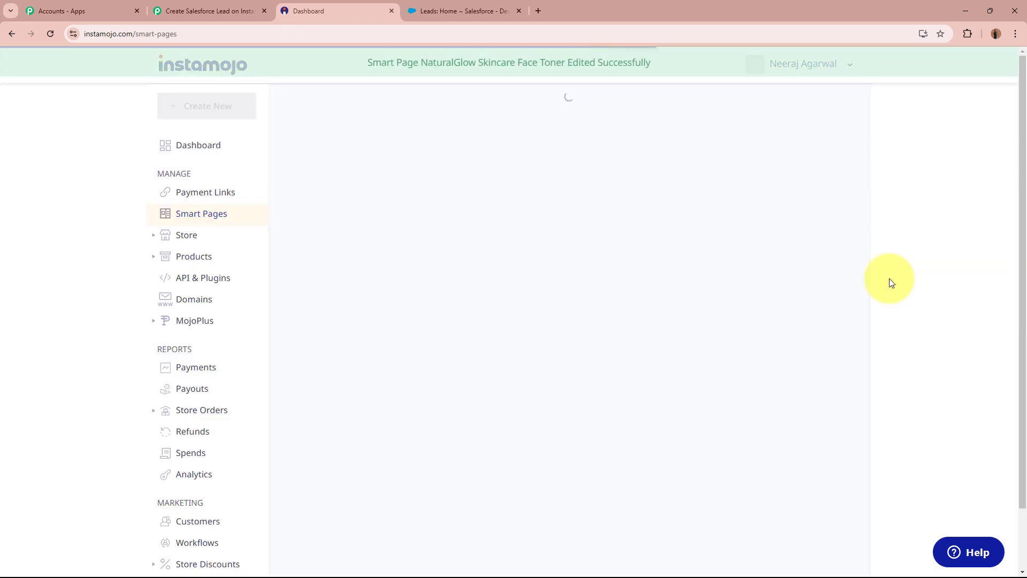
pyautogui.moveTo(367, 62); pyautogui.dragTo(687, 66)
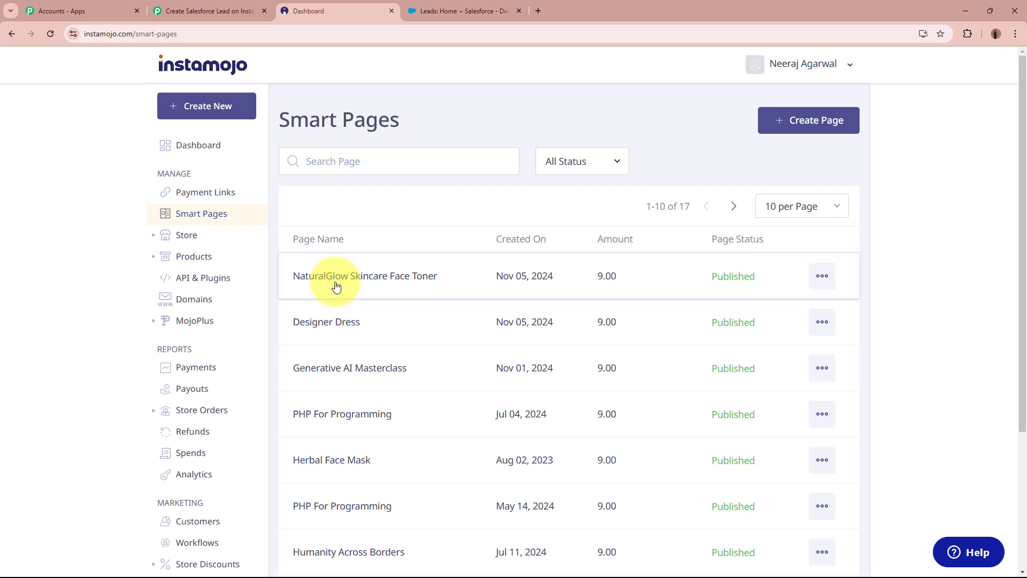
pyautogui.click(483, 283)
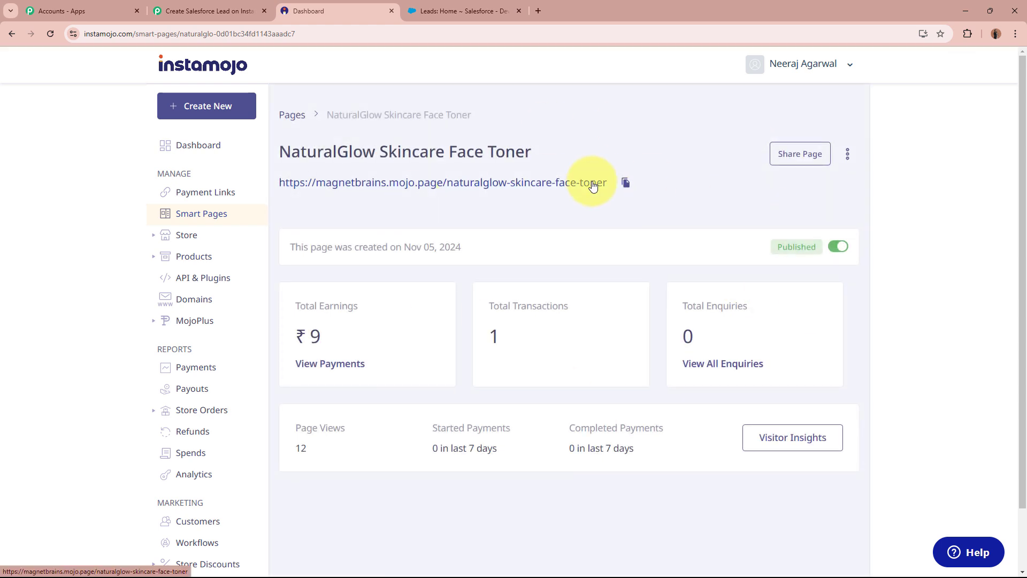
# - After checking the Pabbly trigger, copy the smart page's public link and open a new tab
pyautogui.click(173, 8)
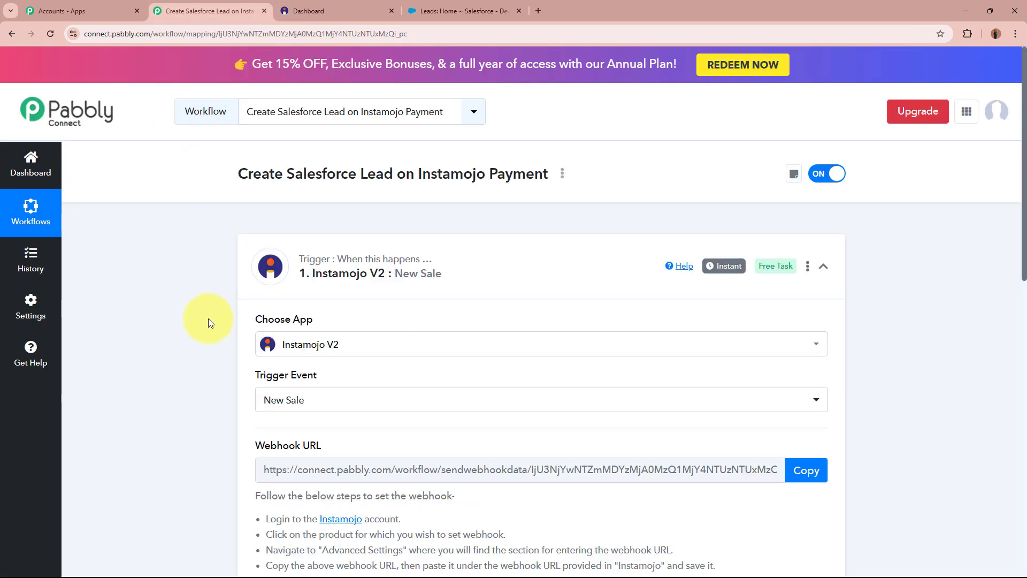
pyautogui.scroll(-10, 208, 320)
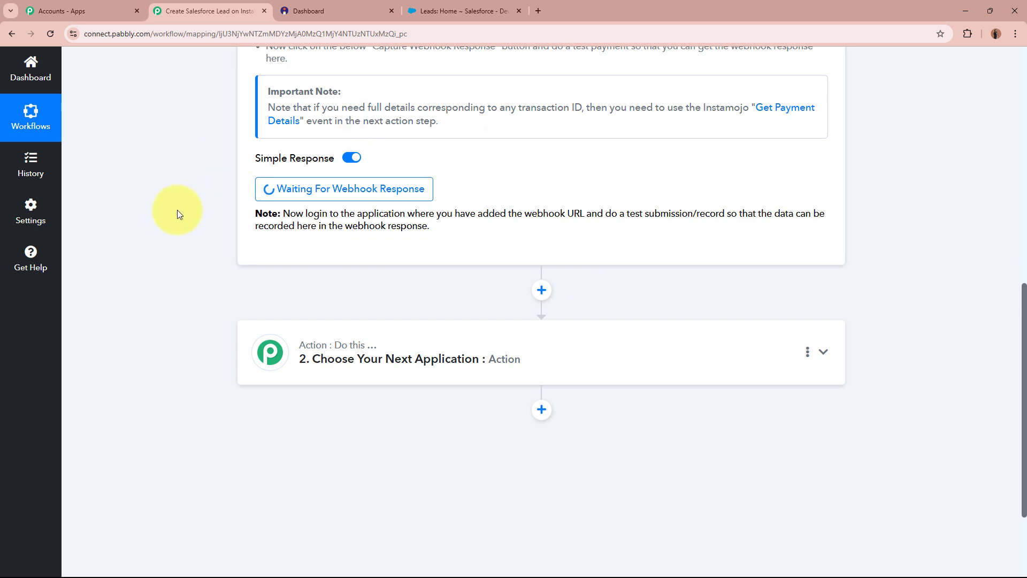
pyautogui.scroll(10, 177, 210)
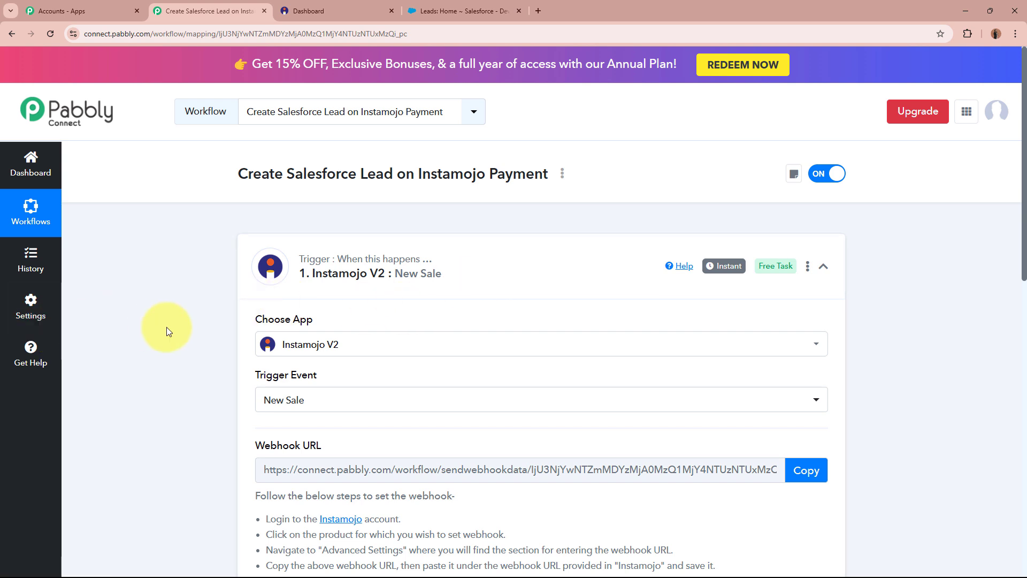
pyautogui.click(306, 11)
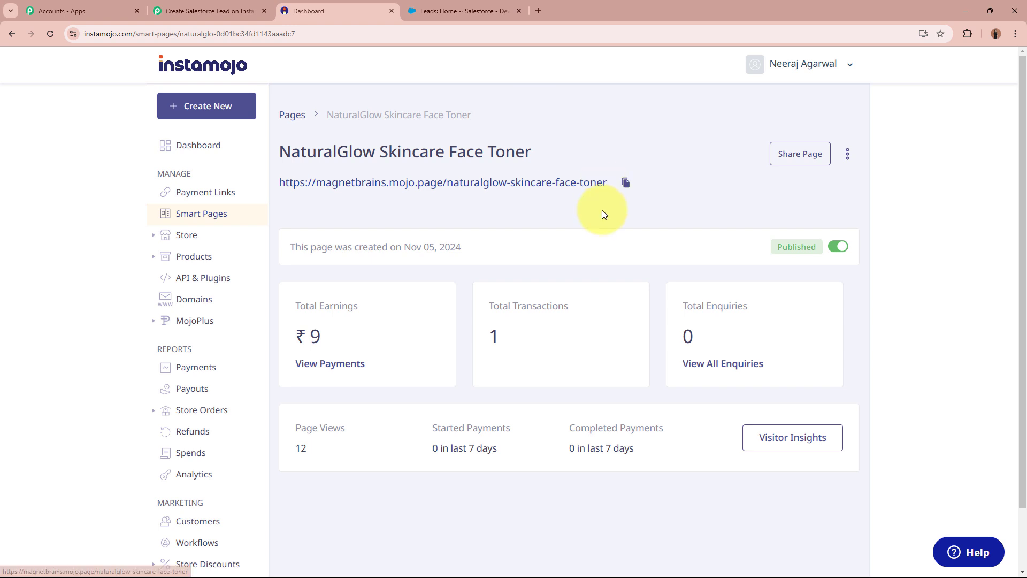
pyautogui.click(239, 11)
pyautogui.scroll(-4, 216, 198)
pyautogui.scroll(-5, 216, 198)
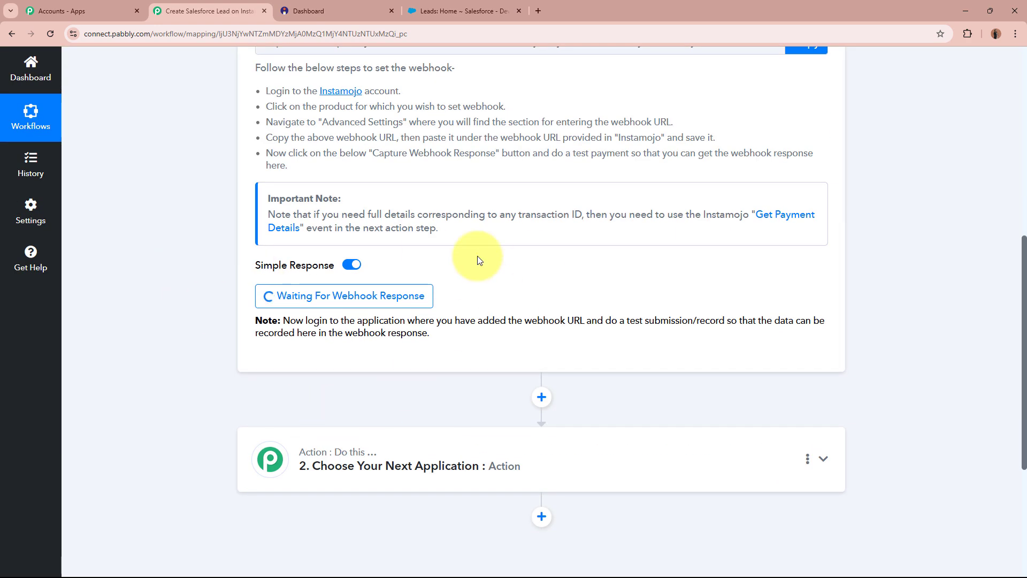
pyautogui.scroll(9, 271, 223)
pyautogui.click(364, 11)
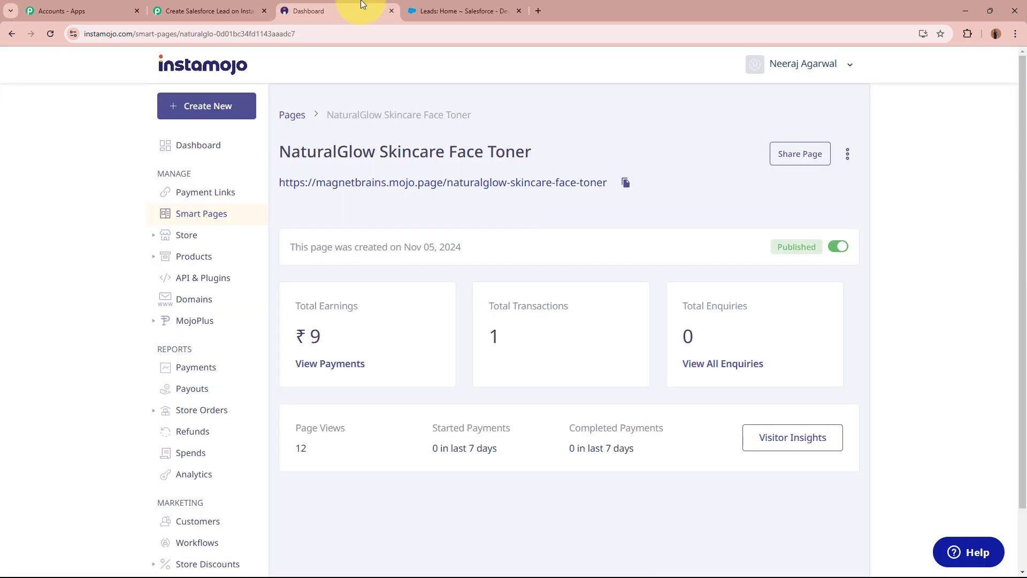
pyautogui.click(628, 184)
pyautogui.click(538, 10)
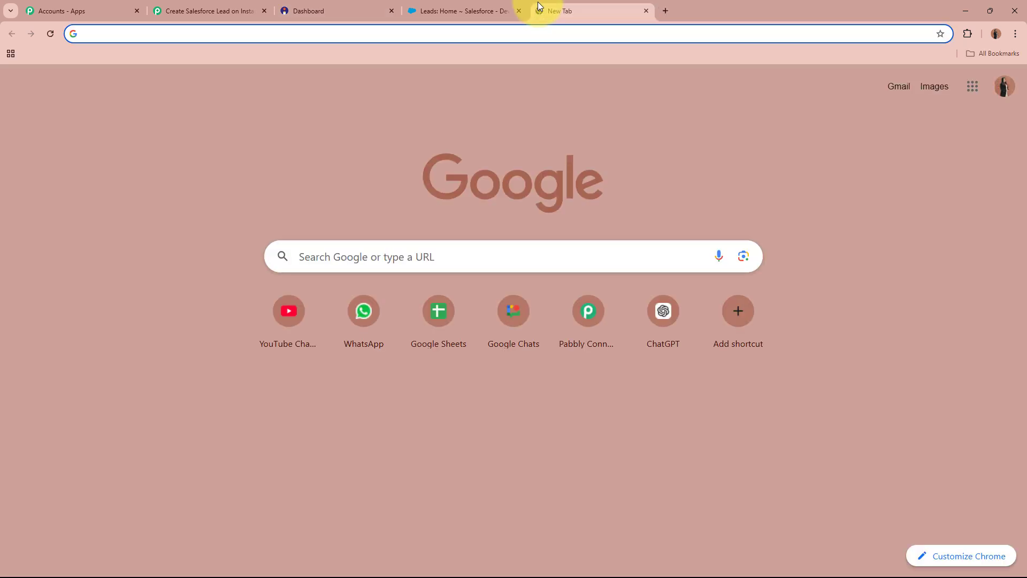
# - Load the copied Face Toner page link and proceed to checkout
pyautogui.hotkey('ctrl', 'v')
pyautogui.press('Return')
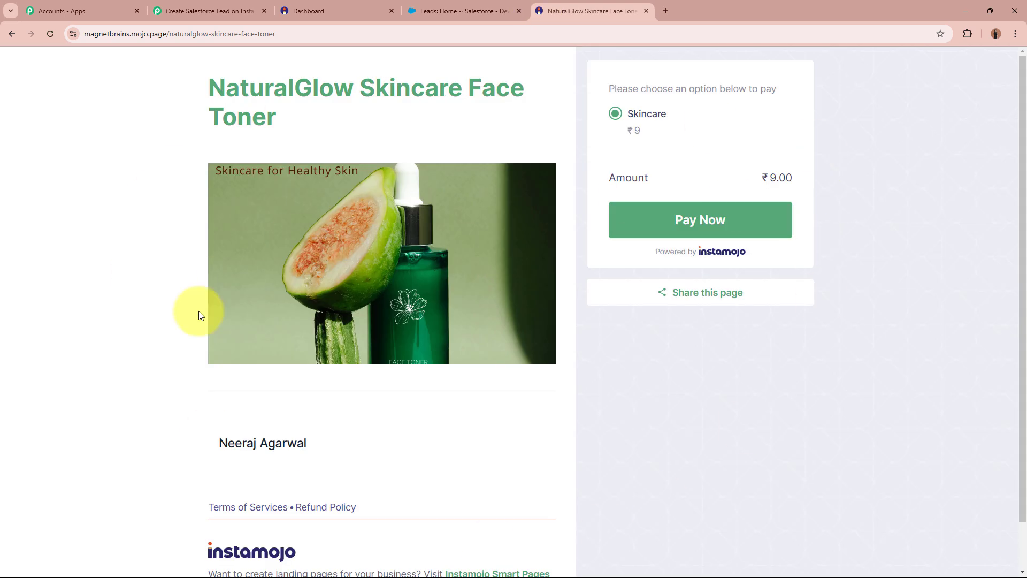
pyautogui.moveTo(213, 91); pyautogui.dragTo(530, 111)
pyautogui.click(528, 111)
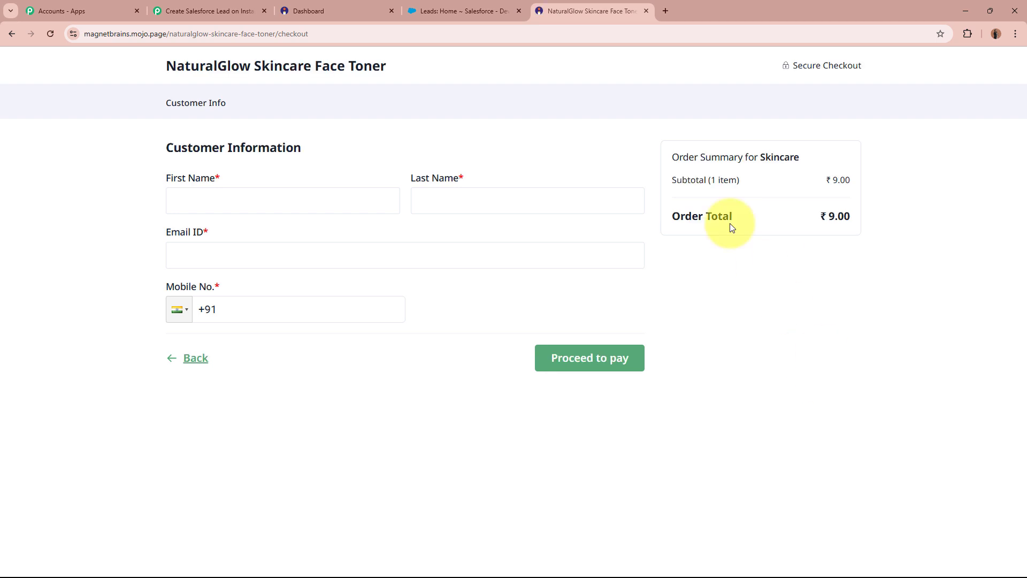
# - Fill in the buyer's name, email and mobile number, then pay ₹9 by credit/debit card
pyautogui.click(269, 203)
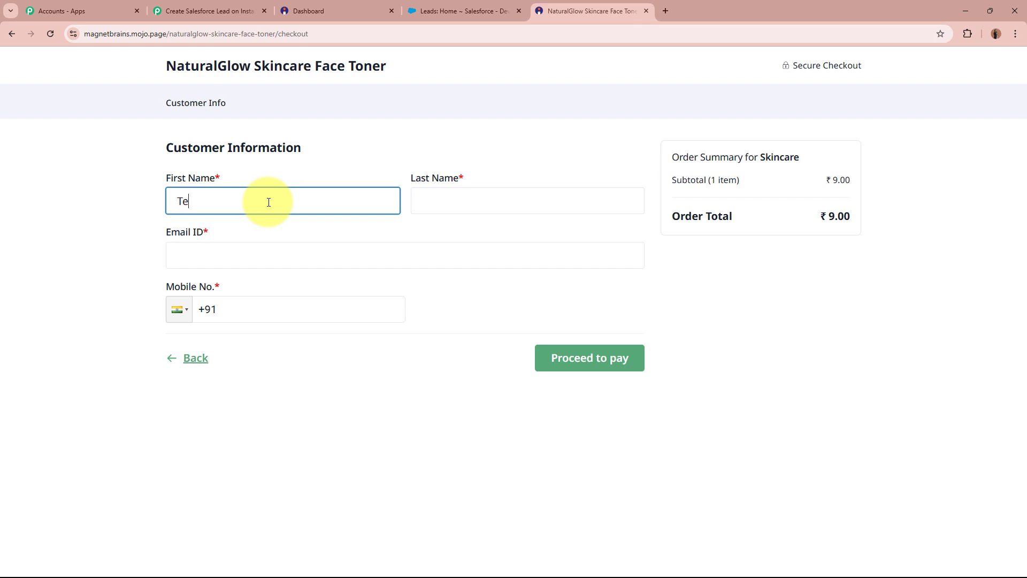
pyautogui.click(553, 200)
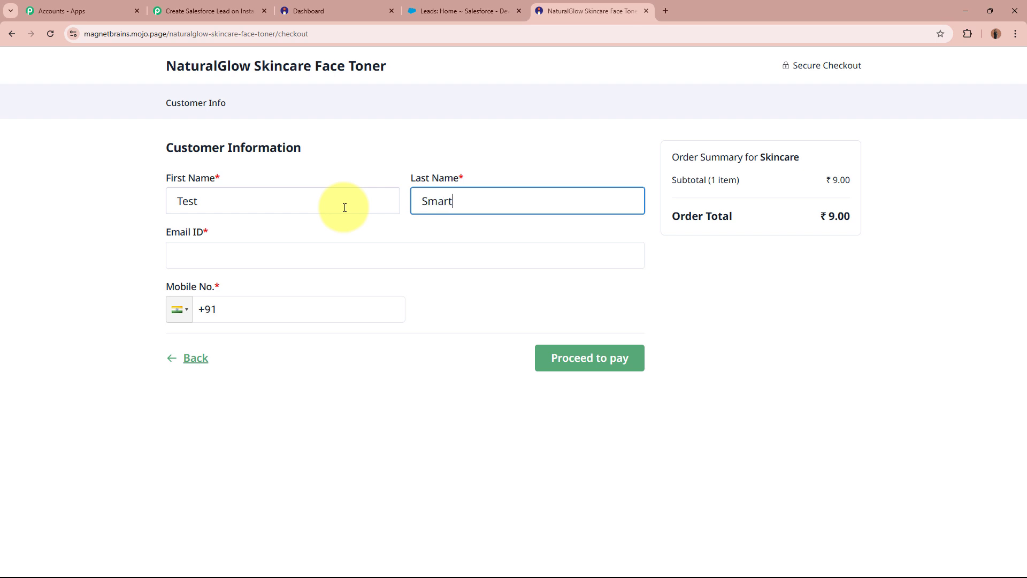
pyautogui.click(363, 250)
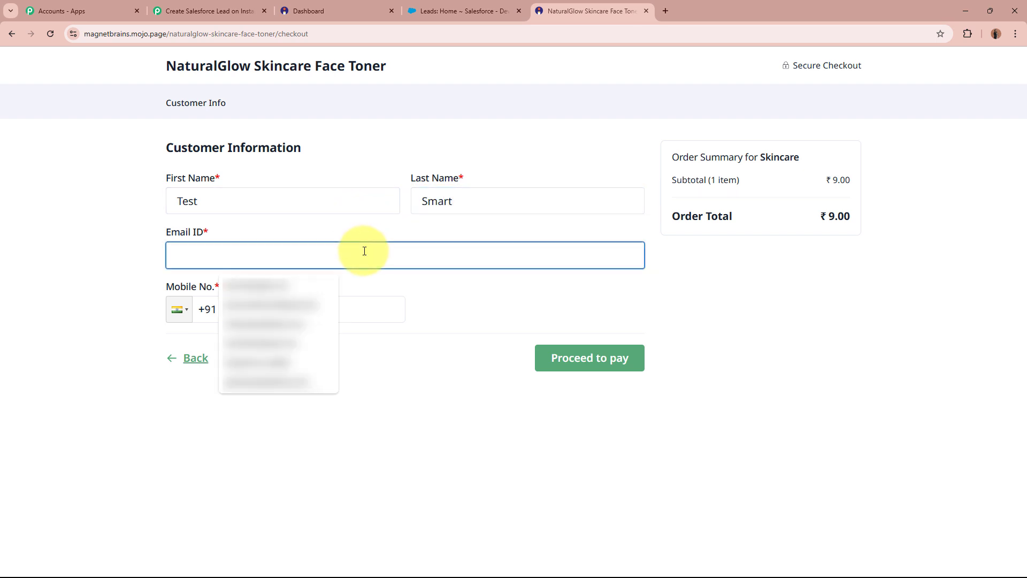
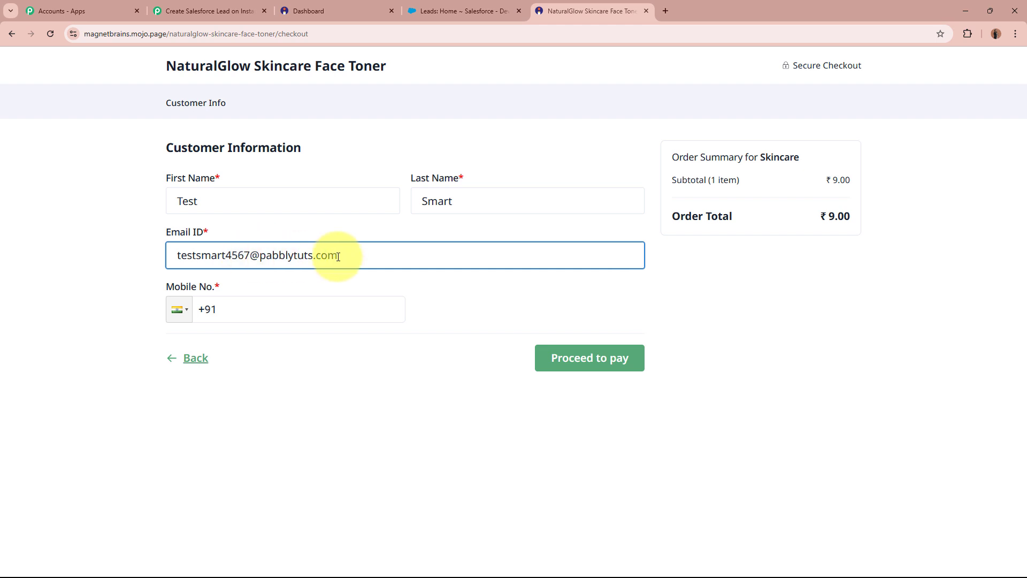
pyautogui.click(342, 320)
pyautogui.write('787878')
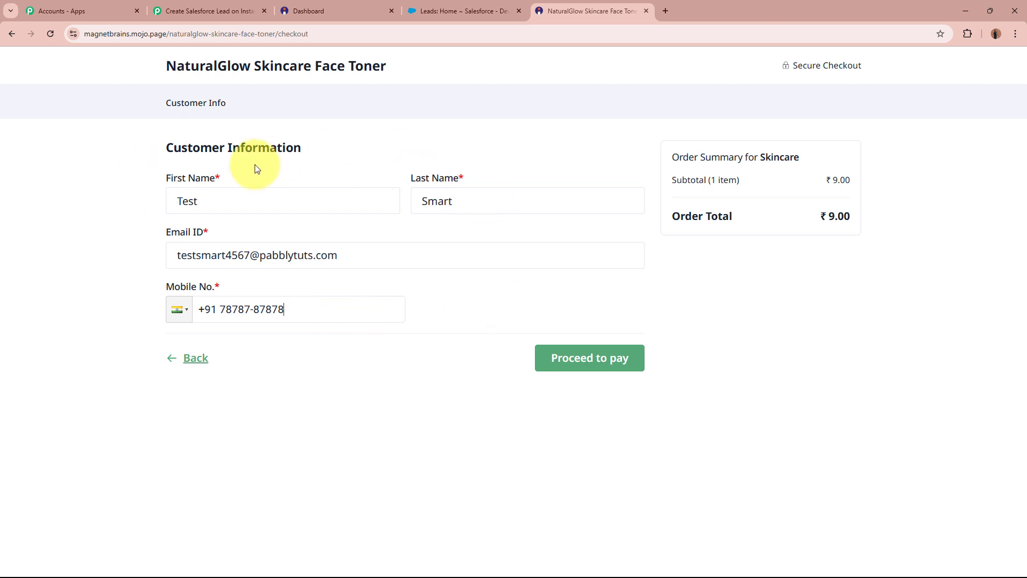
pyautogui.click(635, 364)
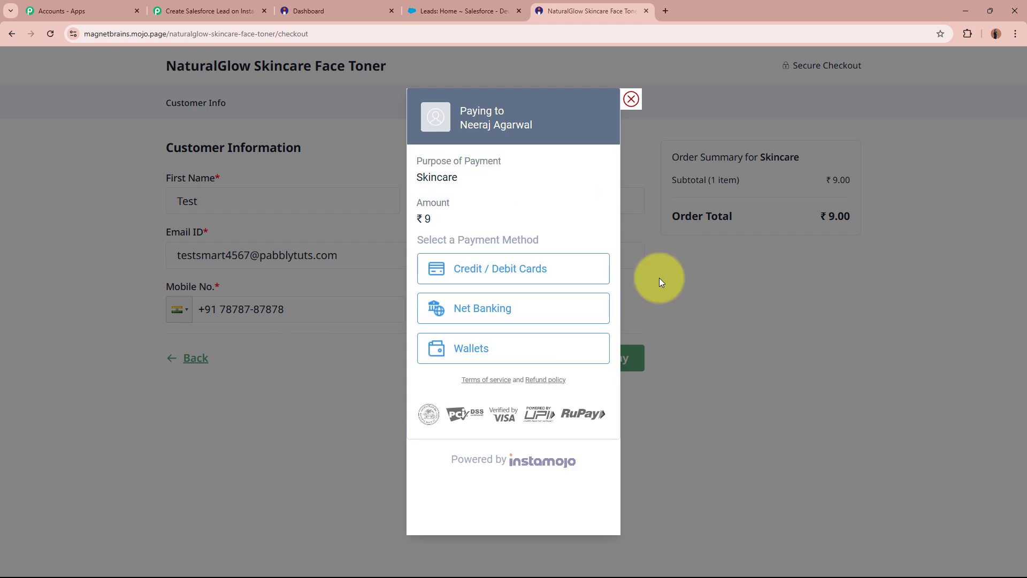
pyautogui.click(517, 271)
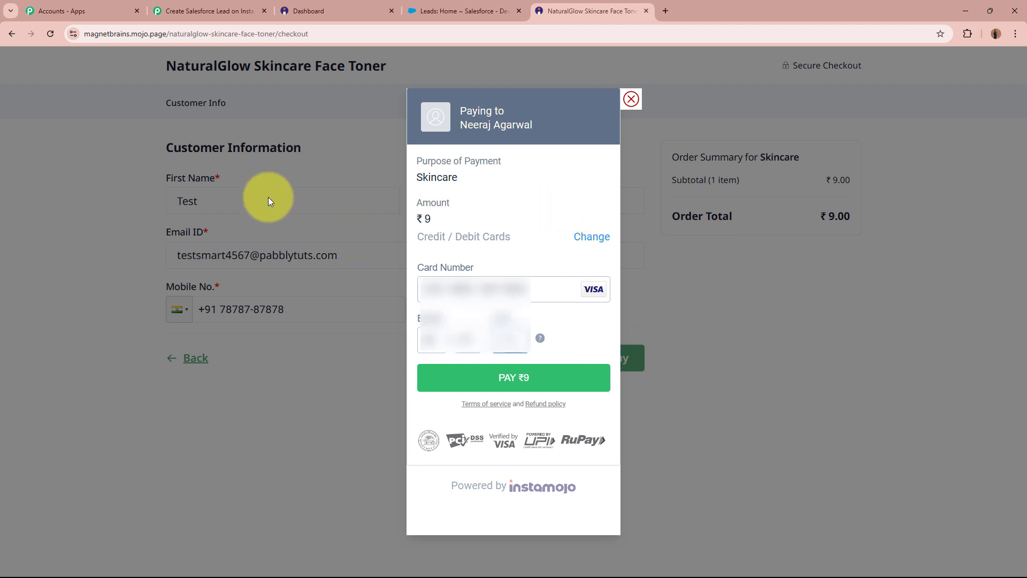
pyautogui.click(526, 385)
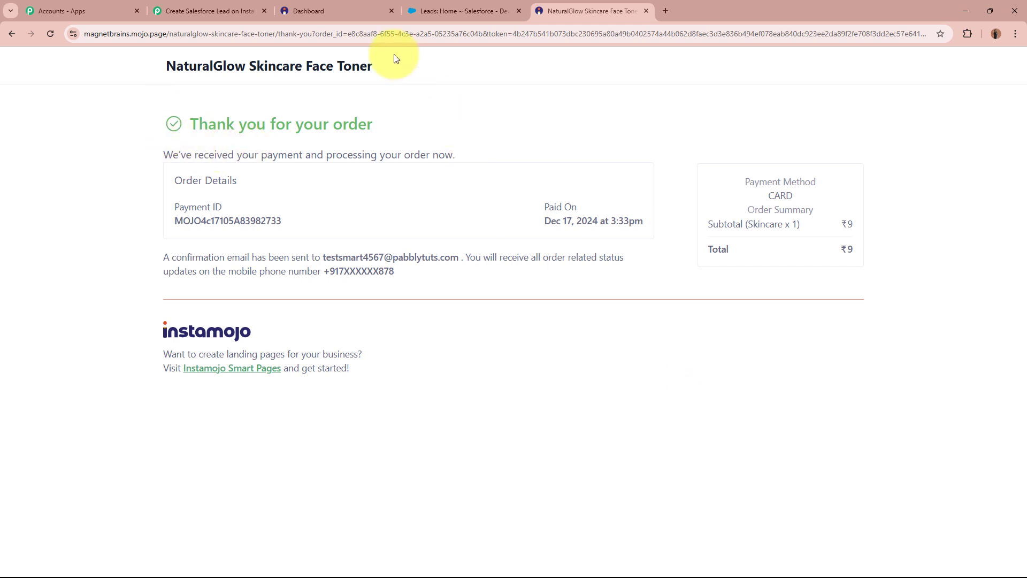
# - Inspect Response A's payment status, payment id and INR currency in Pabbly
pyautogui.click(191, 10)
pyautogui.scroll(-5, 169, 256)
pyautogui.scroll(-4, 170, 255)
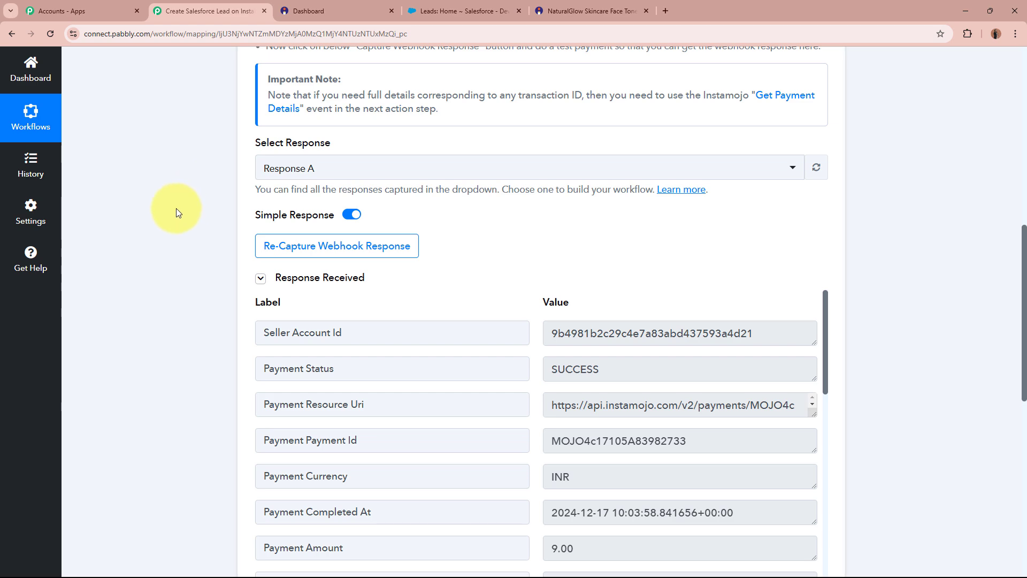
pyautogui.scroll(-5, 176, 208)
pyautogui.scroll(4, 175, 208)
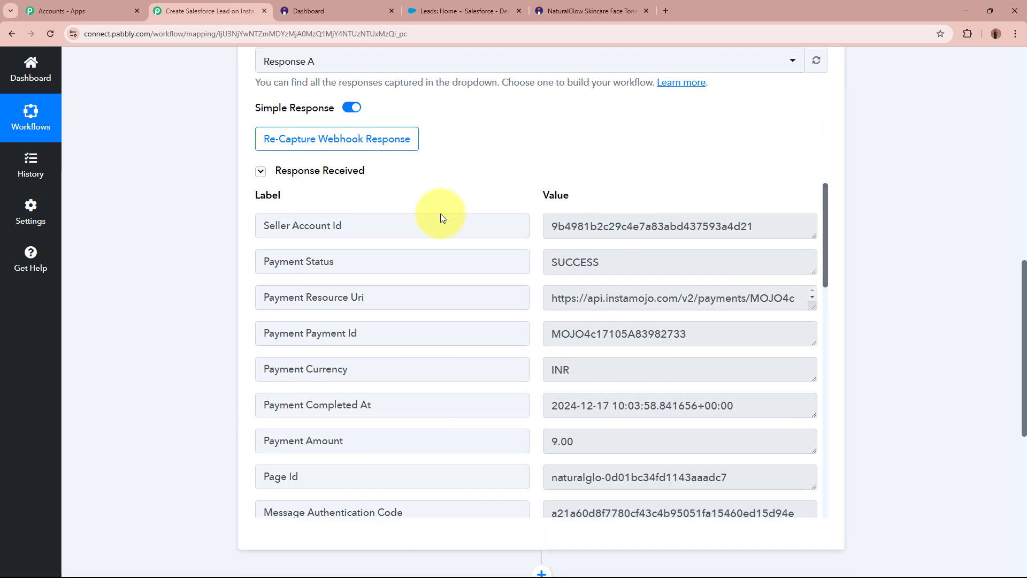
pyautogui.moveTo(261, 261); pyautogui.dragTo(474, 259)
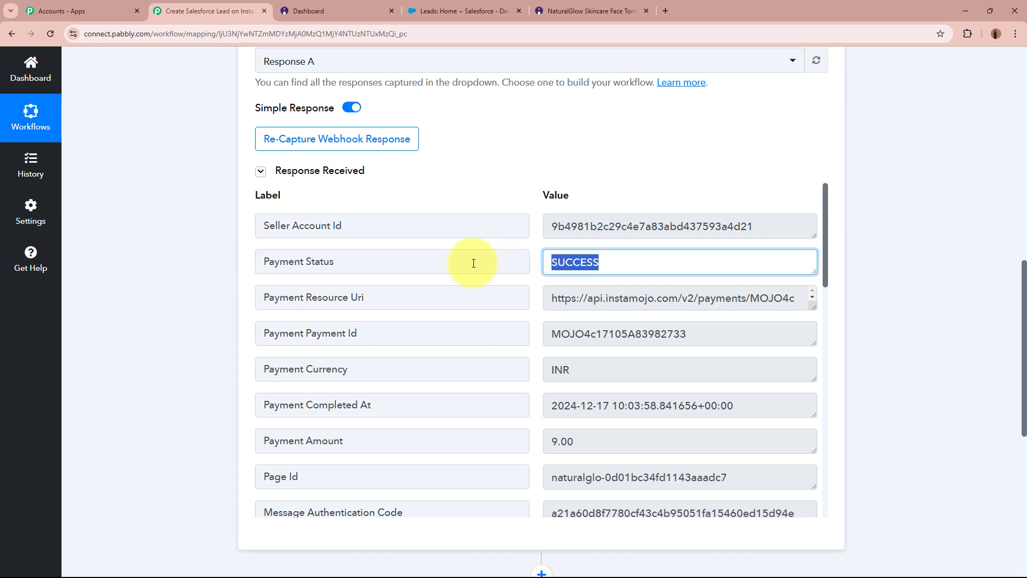
pyautogui.moveTo(380, 335); pyautogui.dragTo(237, 326)
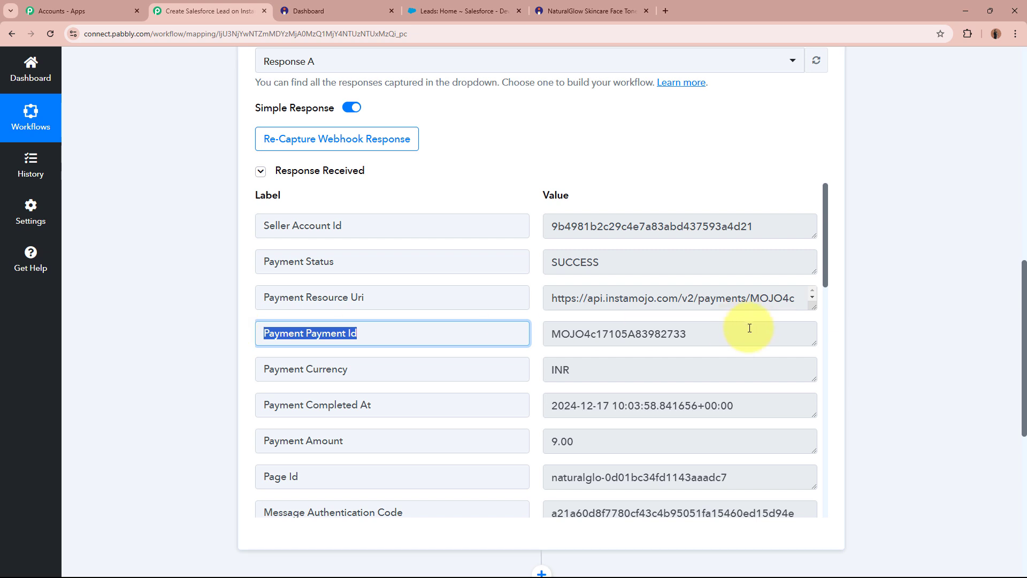
pyautogui.moveTo(750, 328); pyautogui.dragTo(236, 374)
pyautogui.moveTo(603, 367); pyautogui.dragTo(567, 379)
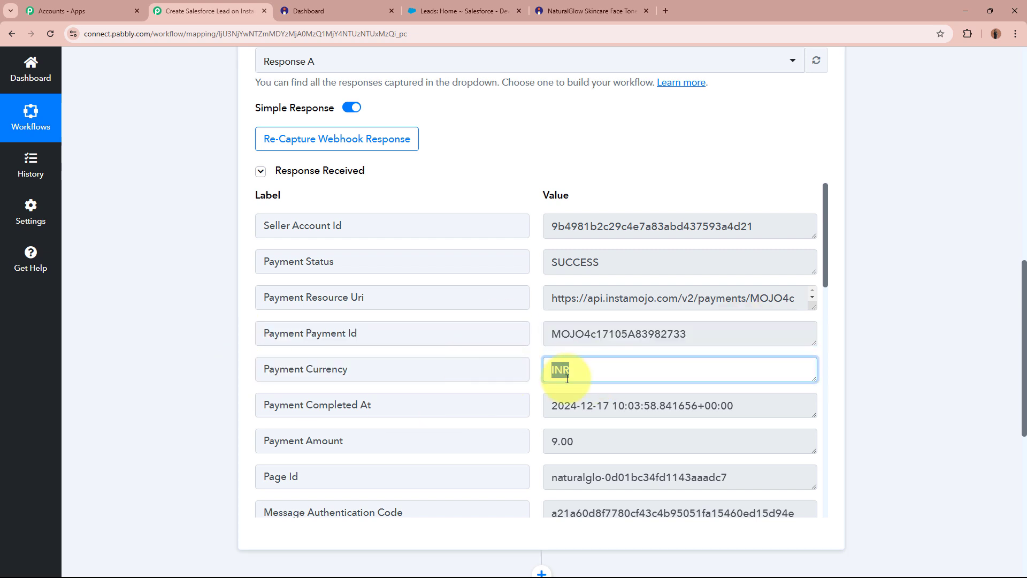
# - Check the captured 9.00 payment amount and the buyer's name, email and phone
pyautogui.scroll(-2, 658, 359)
pyautogui.scroll(-2, 684, 355)
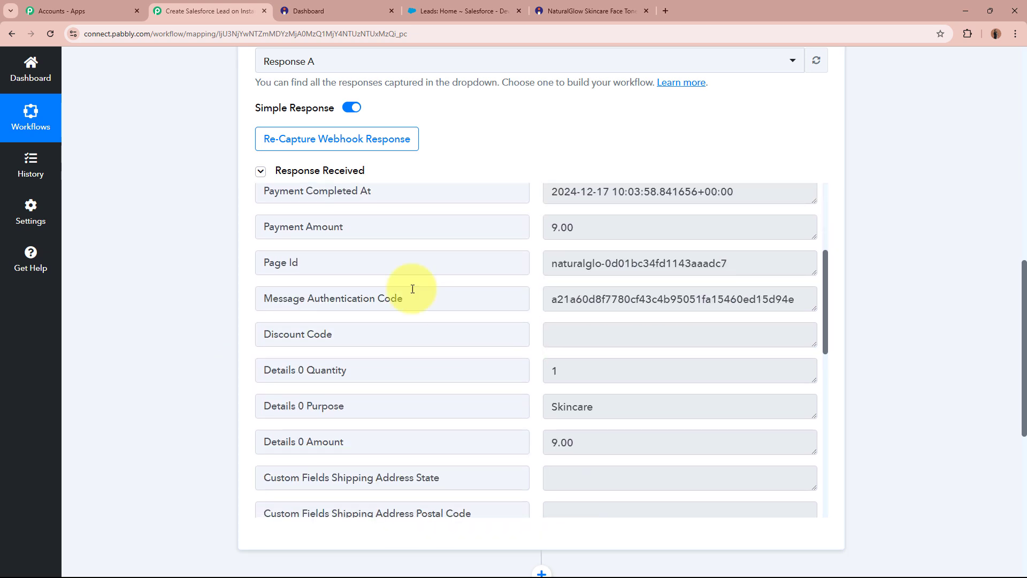
pyautogui.moveTo(360, 229); pyautogui.dragTo(289, 228)
pyautogui.moveTo(603, 227); pyautogui.dragTo(505, 225)
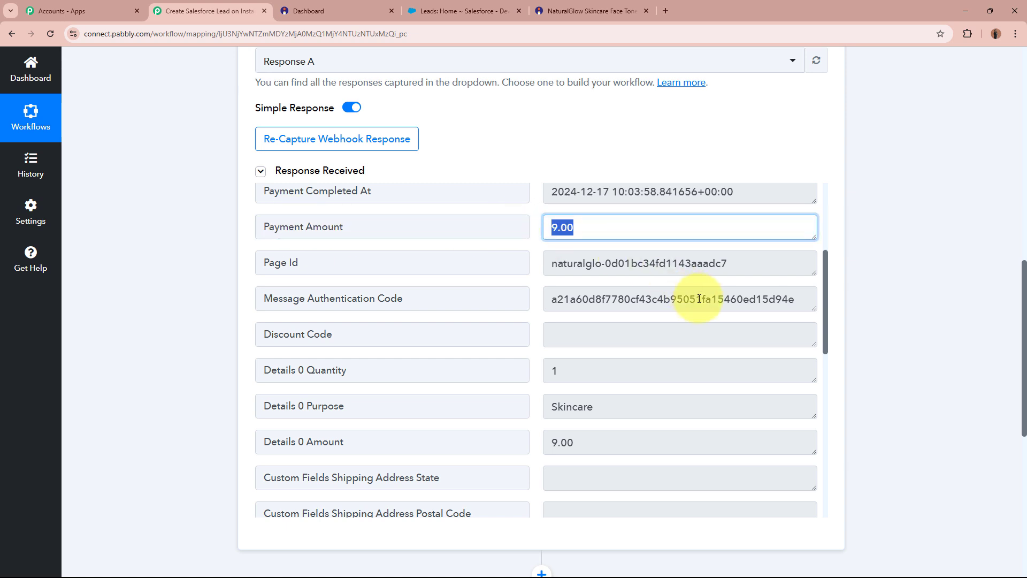
pyautogui.scroll(-3, 700, 299)
pyautogui.scroll(-10, 699, 297)
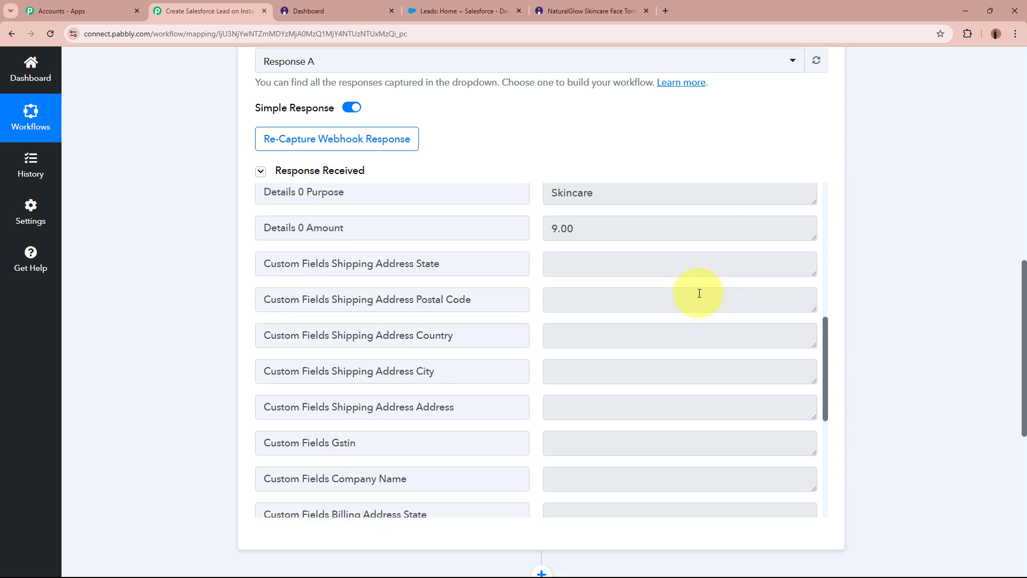
pyautogui.moveTo(607, 459); pyautogui.dragTo(465, 466)
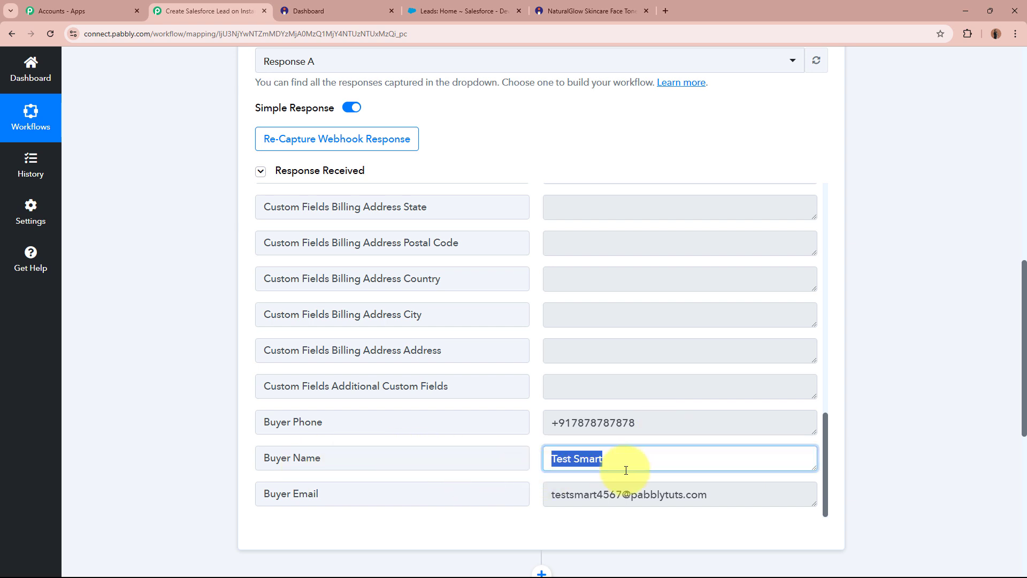
pyautogui.moveTo(717, 494); pyautogui.dragTo(457, 492)
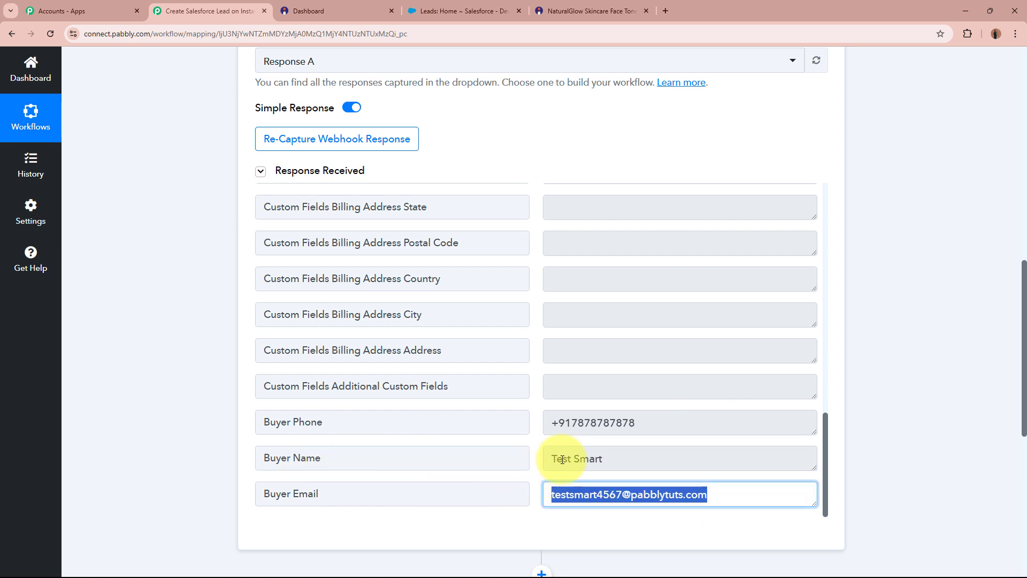
pyautogui.moveTo(682, 419); pyautogui.dragTo(465, 406)
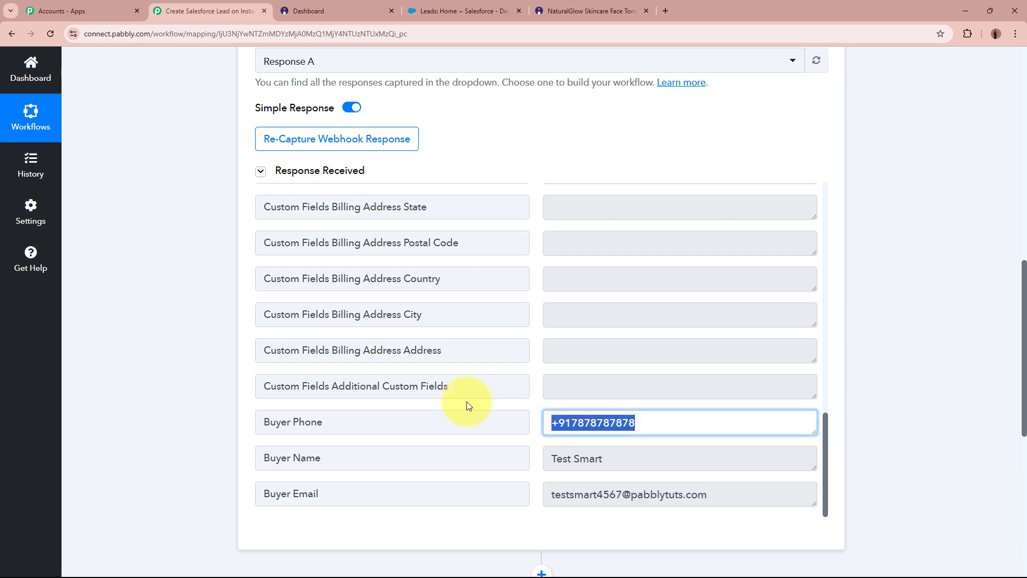
pyautogui.click(687, 423)
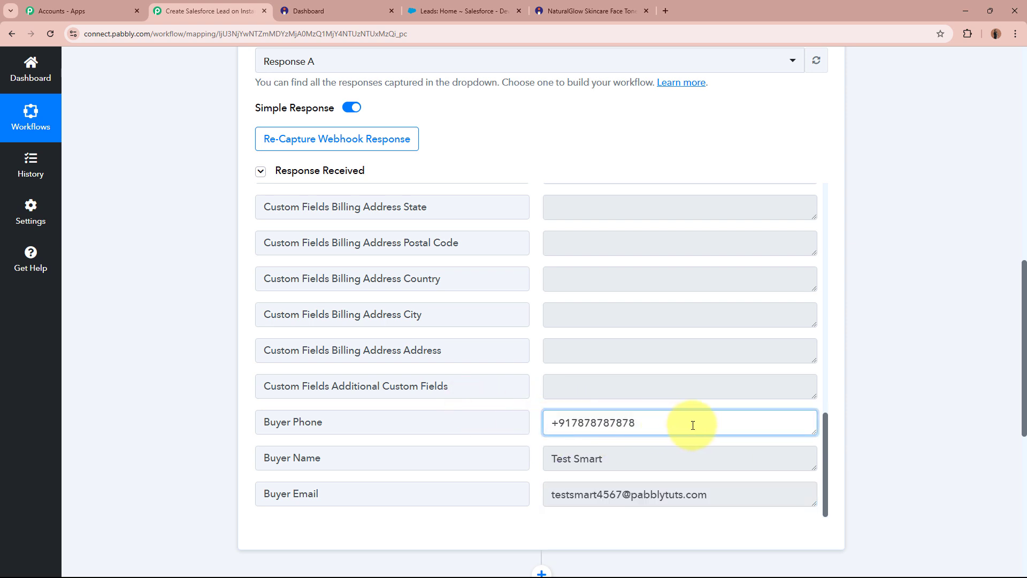
pyautogui.scroll(15, 689, 421)
pyautogui.scroll(6, 690, 419)
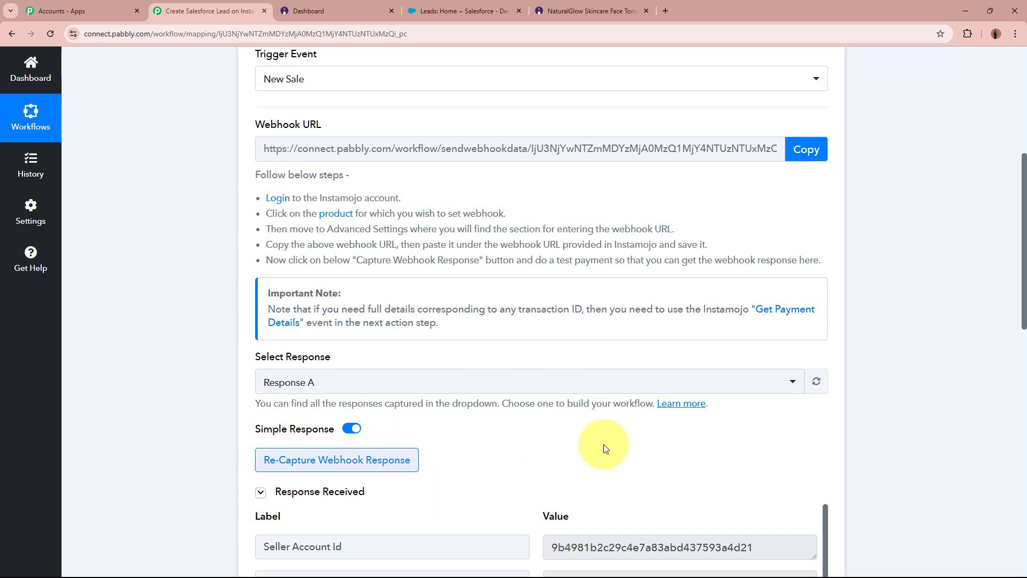
pyautogui.scroll(5, 620, 423)
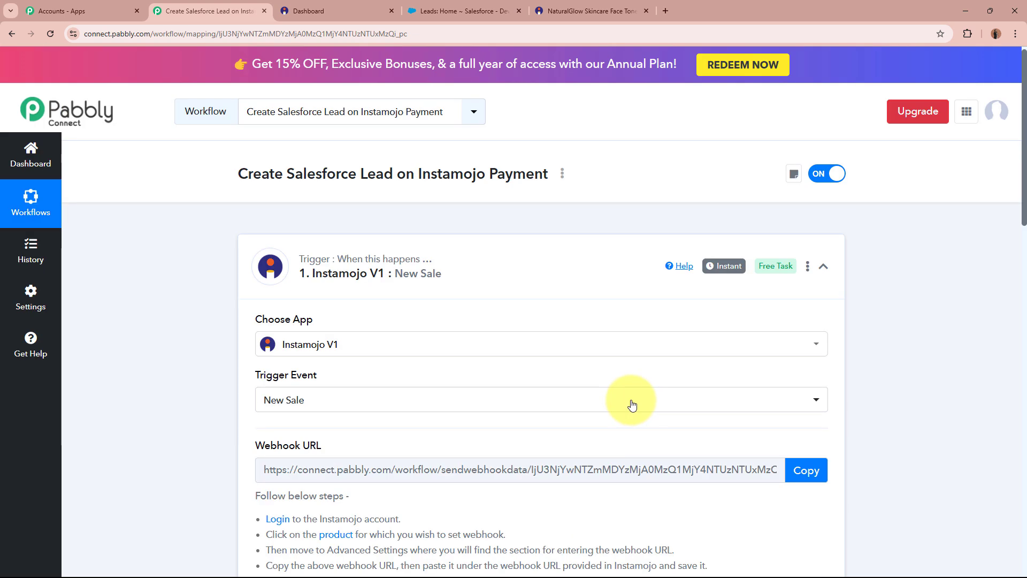
pyautogui.click(554, 274)
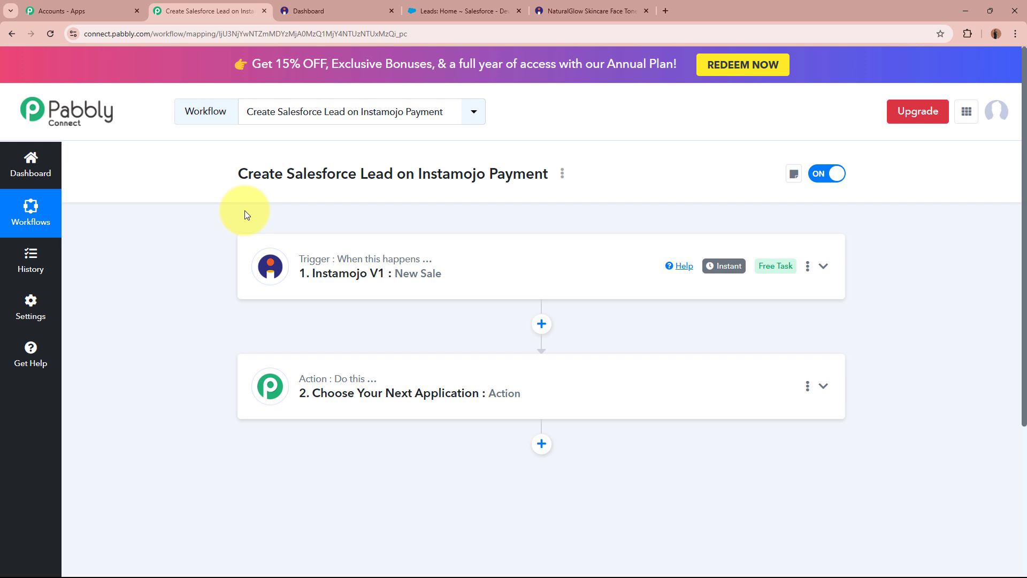
pyautogui.click(300, 11)
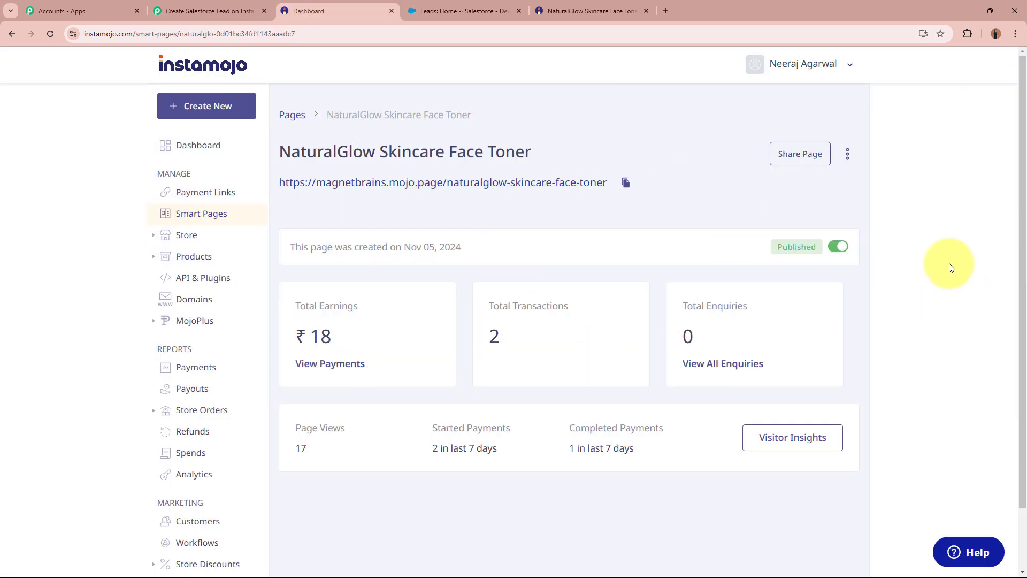
pyautogui.click(225, 11)
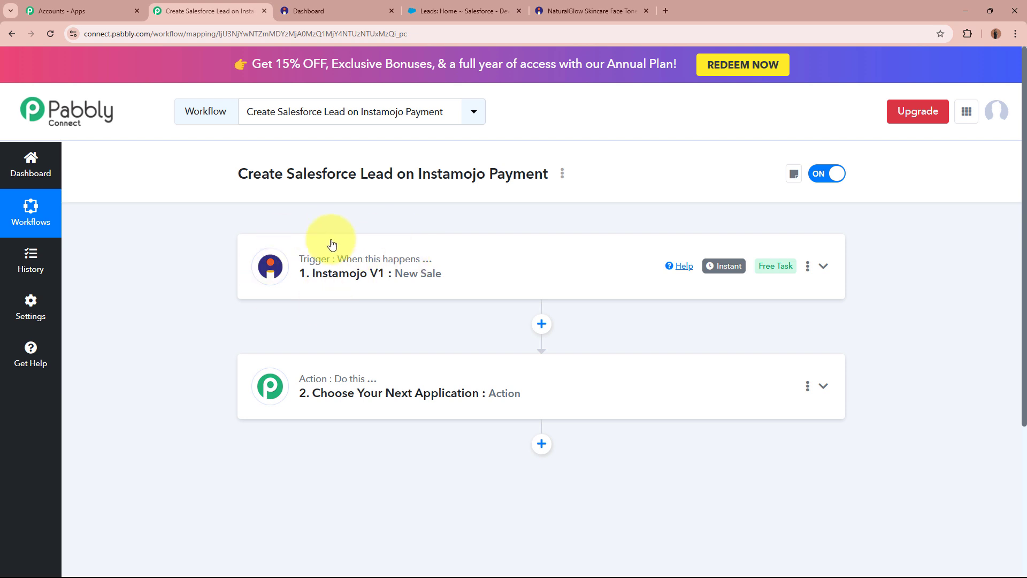
# - Search for 'Salesforce' and pick it as the app for the action step
pyautogui.click(727, 390)
pyautogui.scroll(-3, 725, 390)
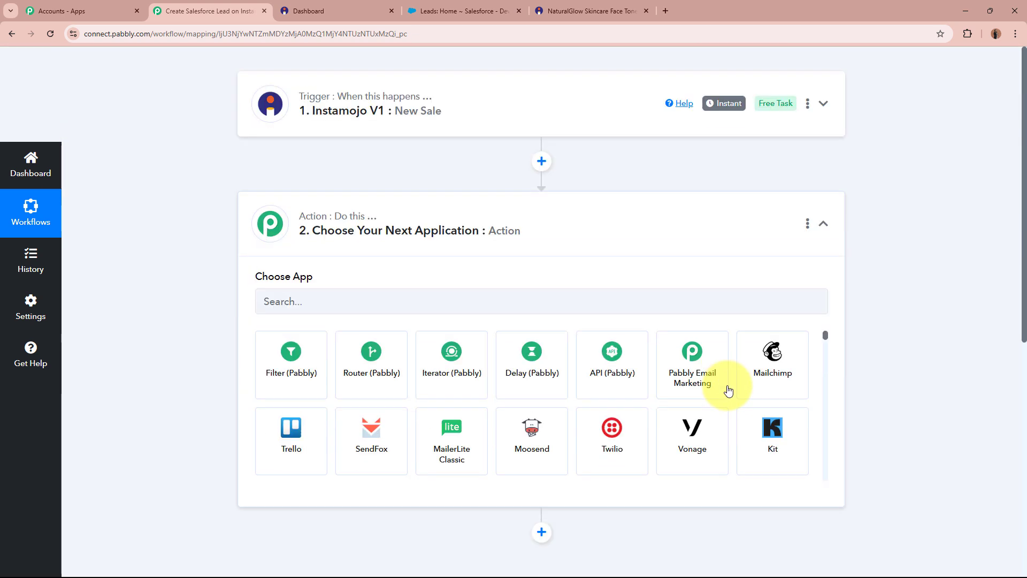
pyautogui.click(550, 282)
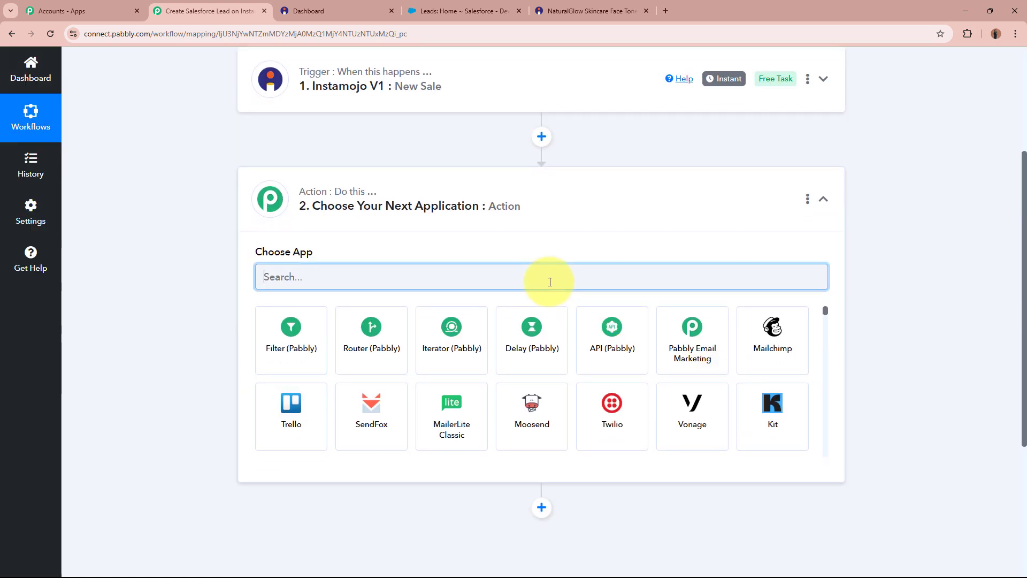
pyautogui.scroll(3, 465, 283)
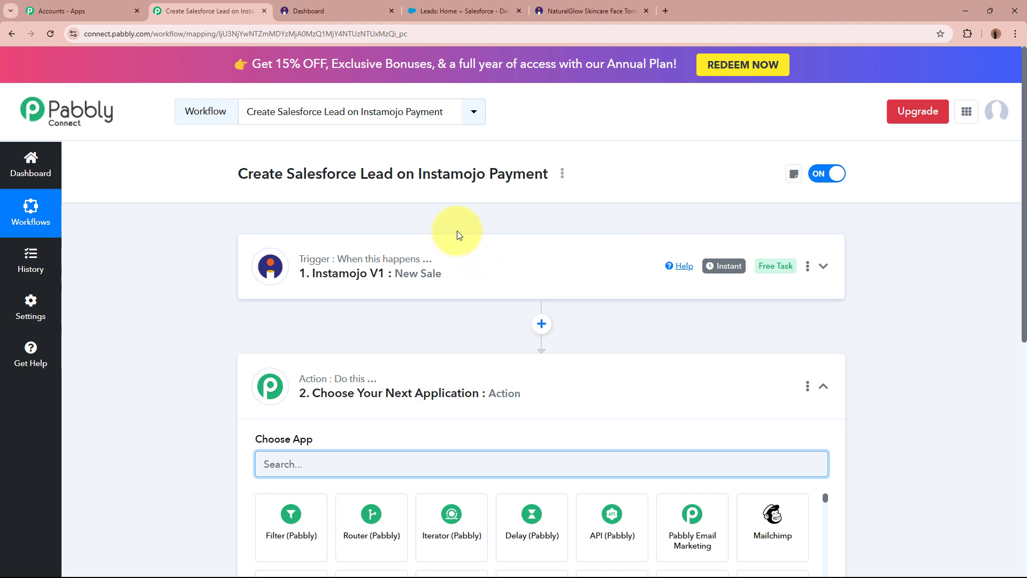
pyautogui.click(458, 11)
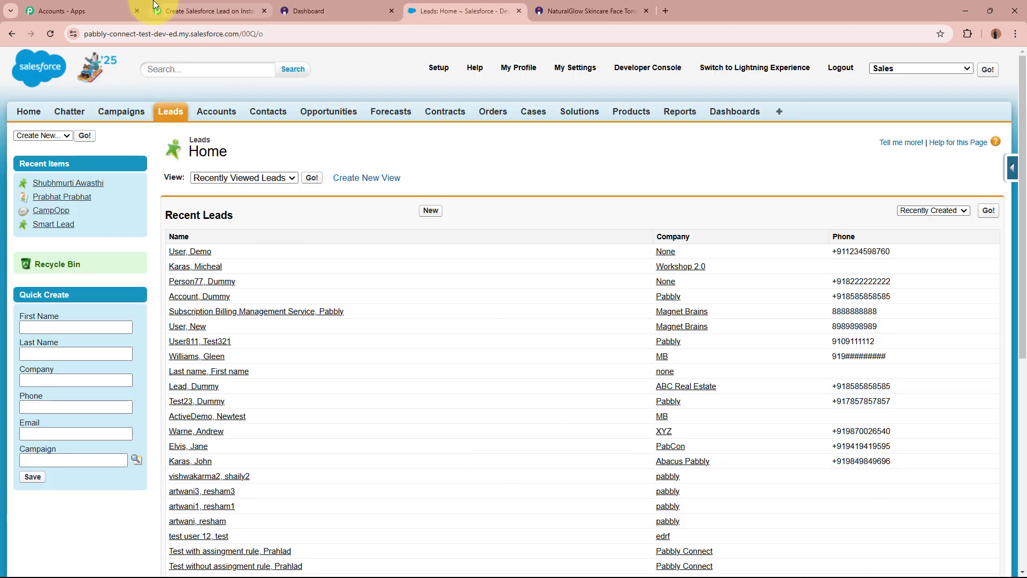
pyautogui.click(208, 11)
pyautogui.scroll(-1, 160, 327)
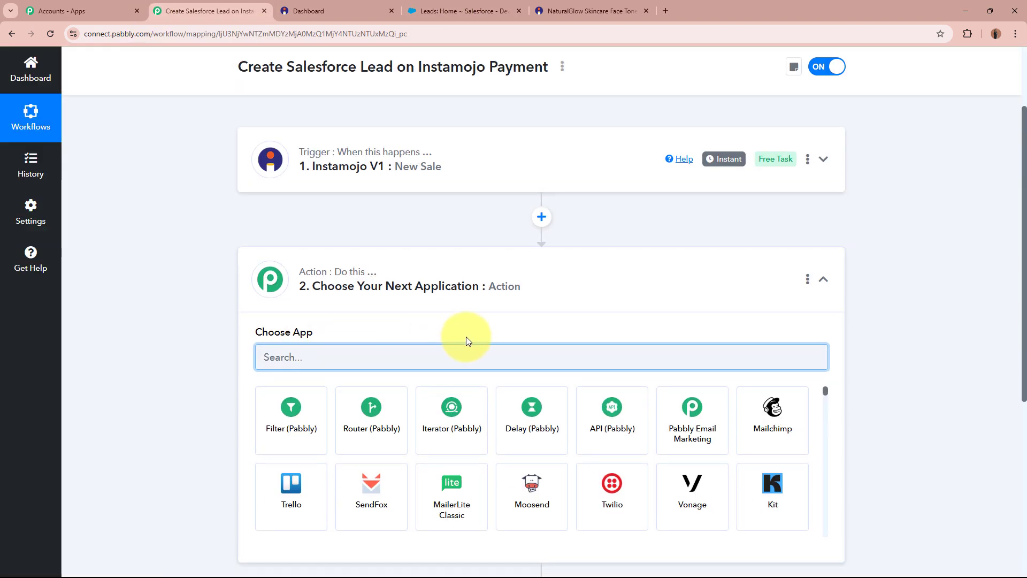
pyautogui.write('Sales')
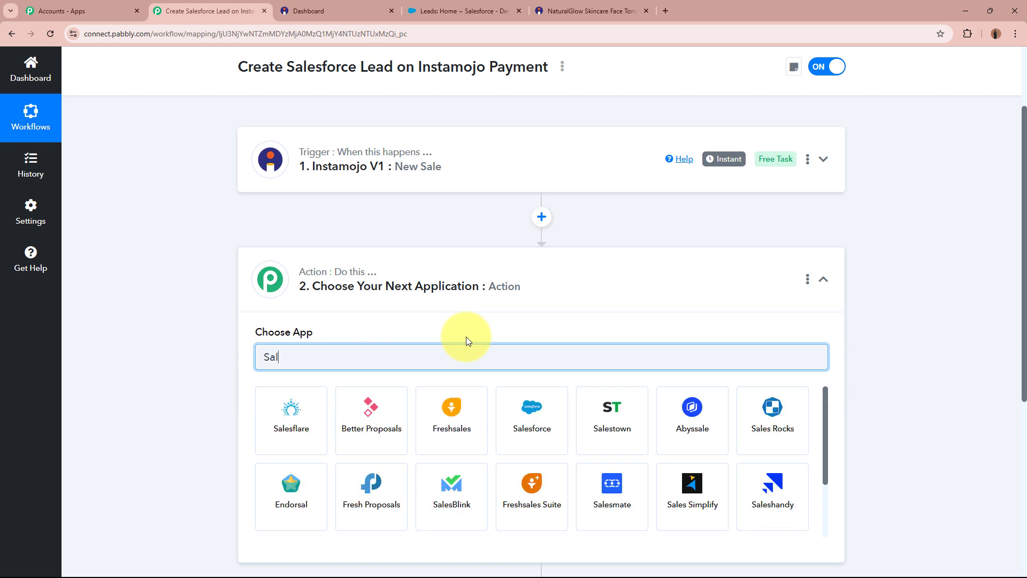
pyautogui.write('force')
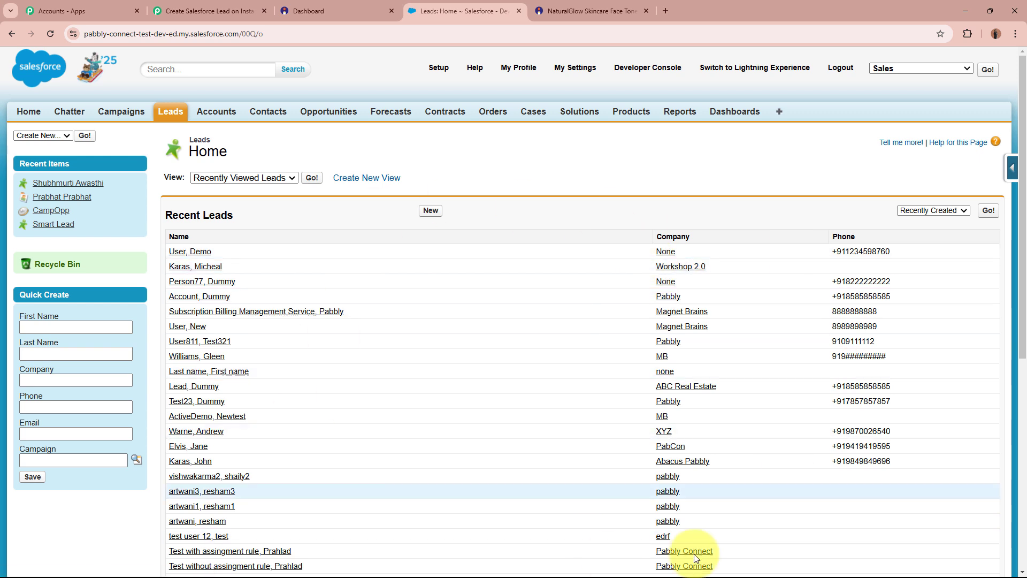
pyautogui.click(230, 11)
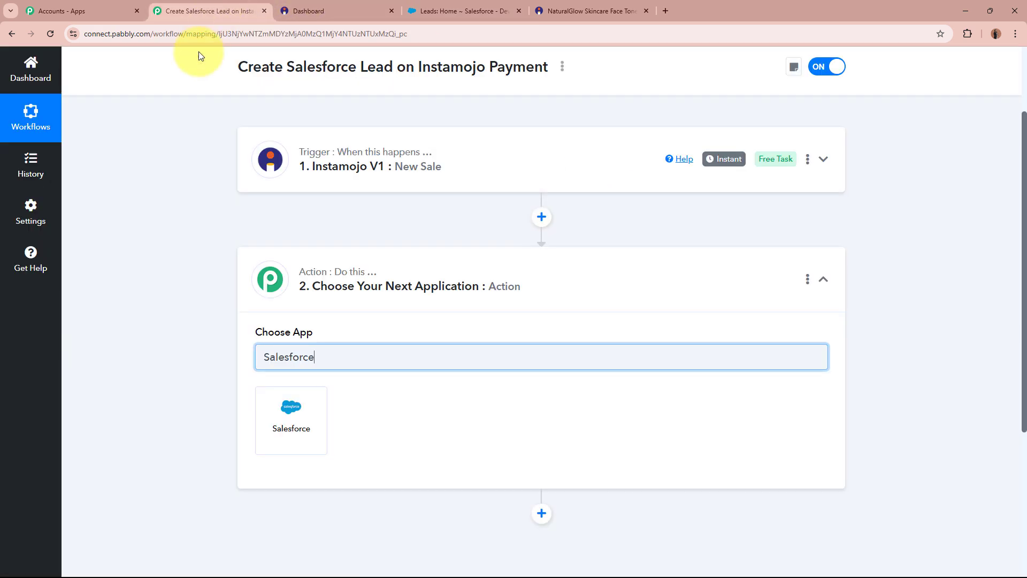
pyautogui.click(319, 421)
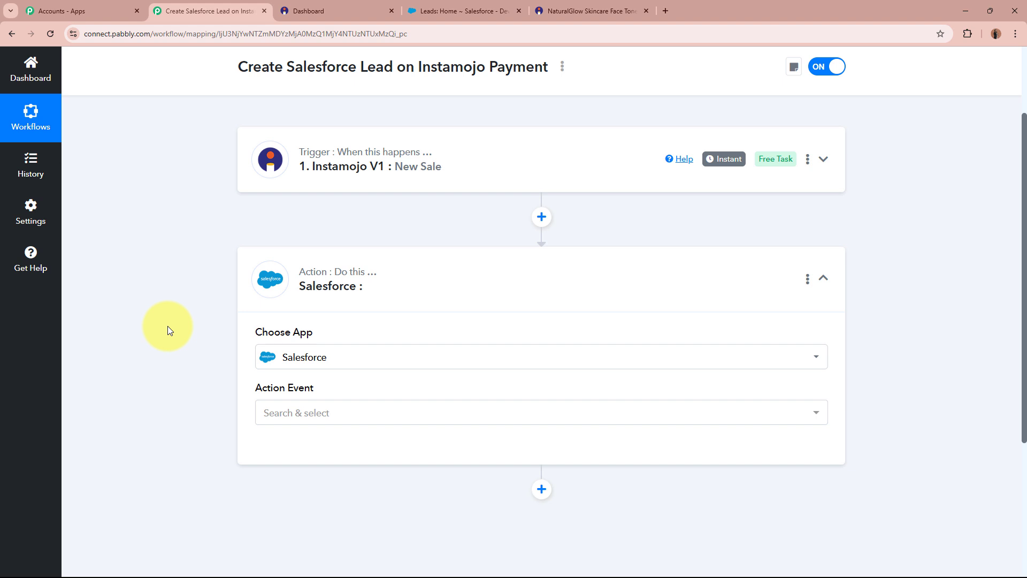
# - Choose Create Lead as the Salesforce action event
pyautogui.click(339, 413)
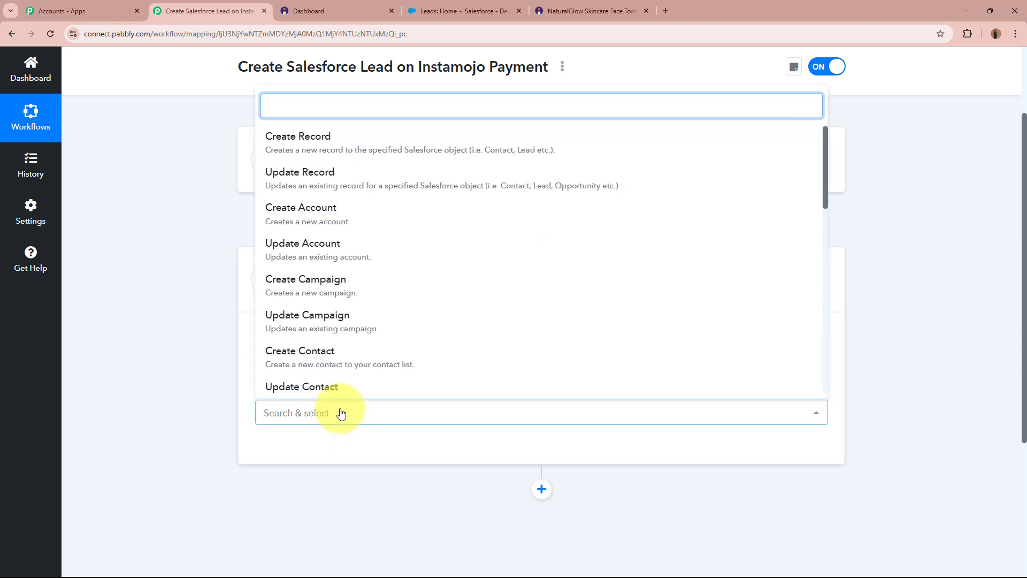
pyautogui.scroll(-4, 310, 241)
pyautogui.click(339, 214)
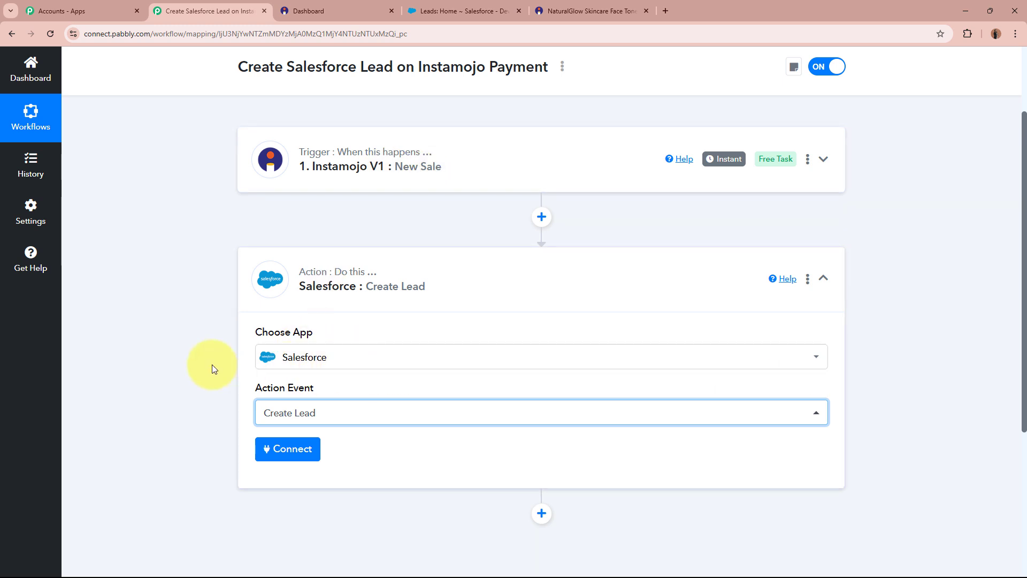
pyautogui.scroll(-2, 212, 365)
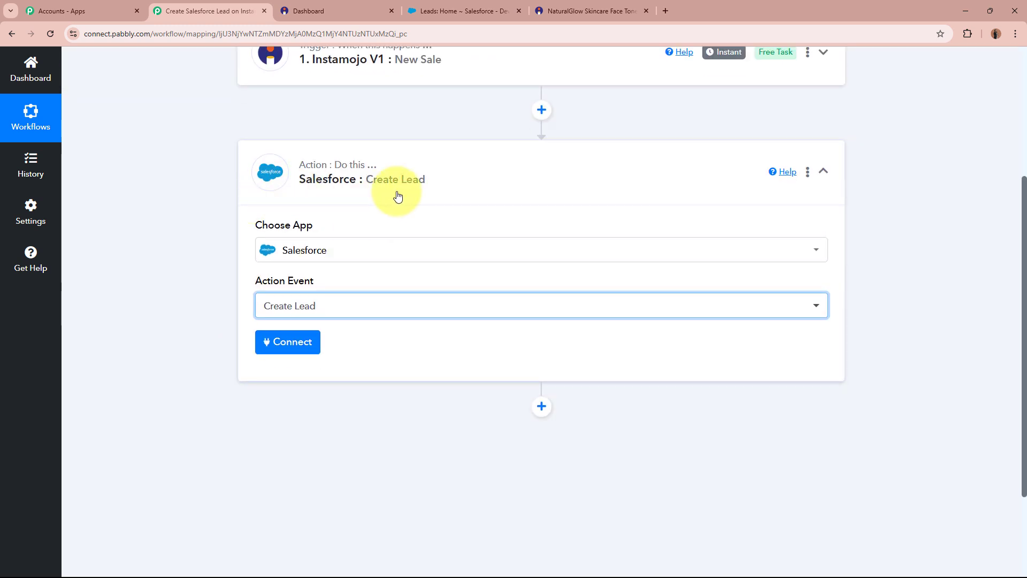
# - Add a new Salesforce connection and allow Pabbly access to the Salesforce account
pyautogui.click(267, 343)
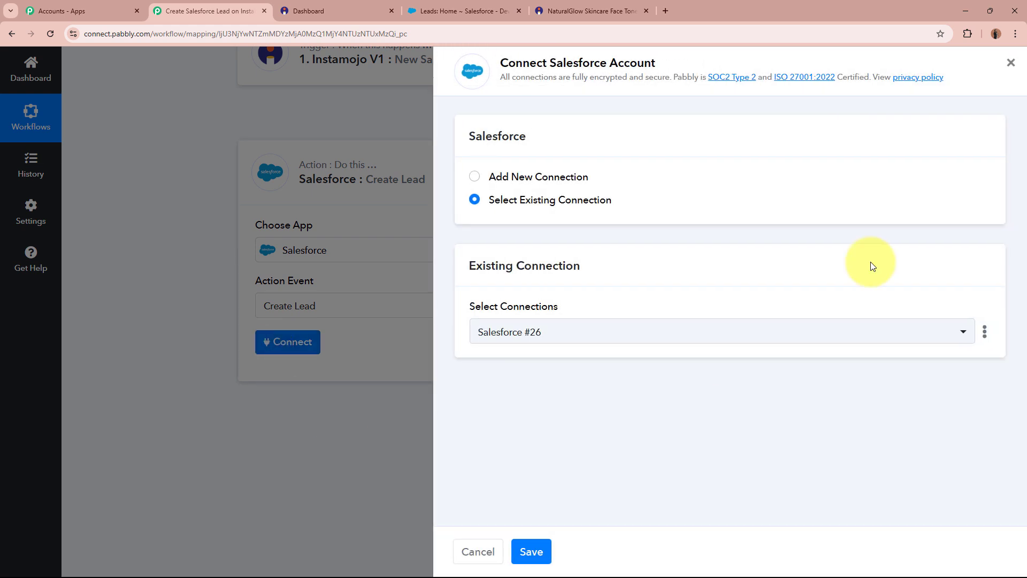
pyautogui.click(474, 177)
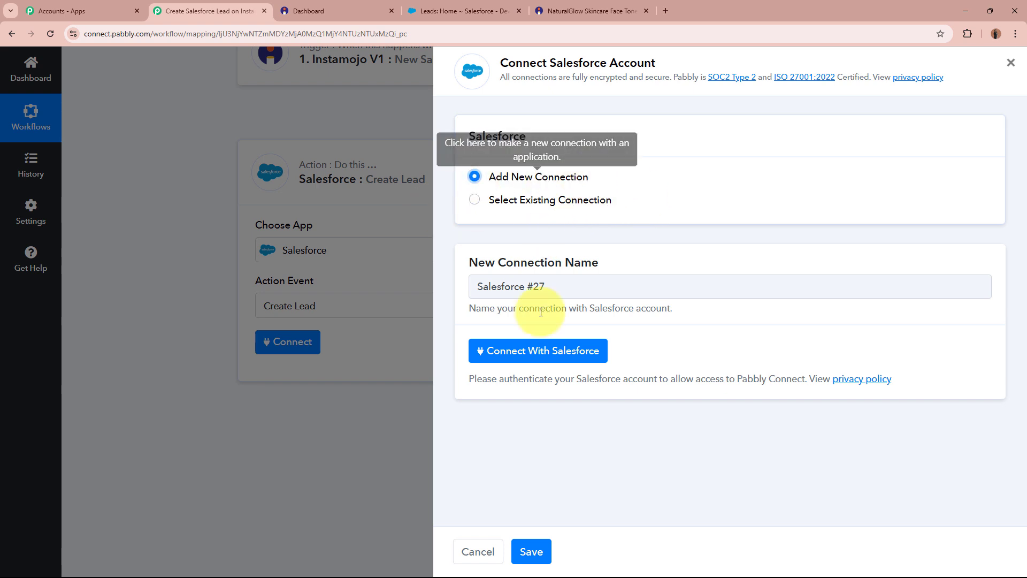
pyautogui.click(585, 349)
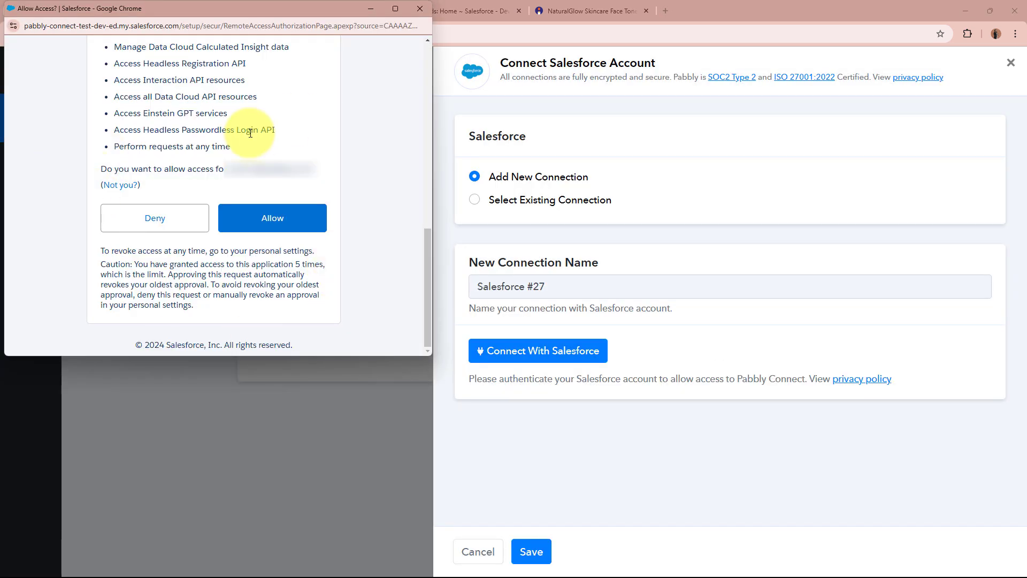
pyautogui.click(283, 225)
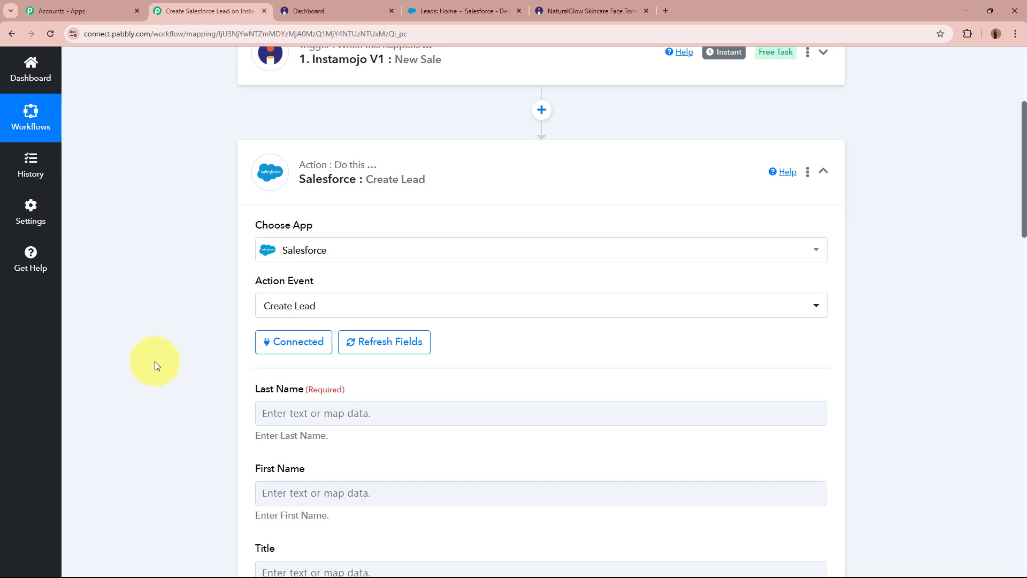
pyautogui.scroll(-4, 155, 360)
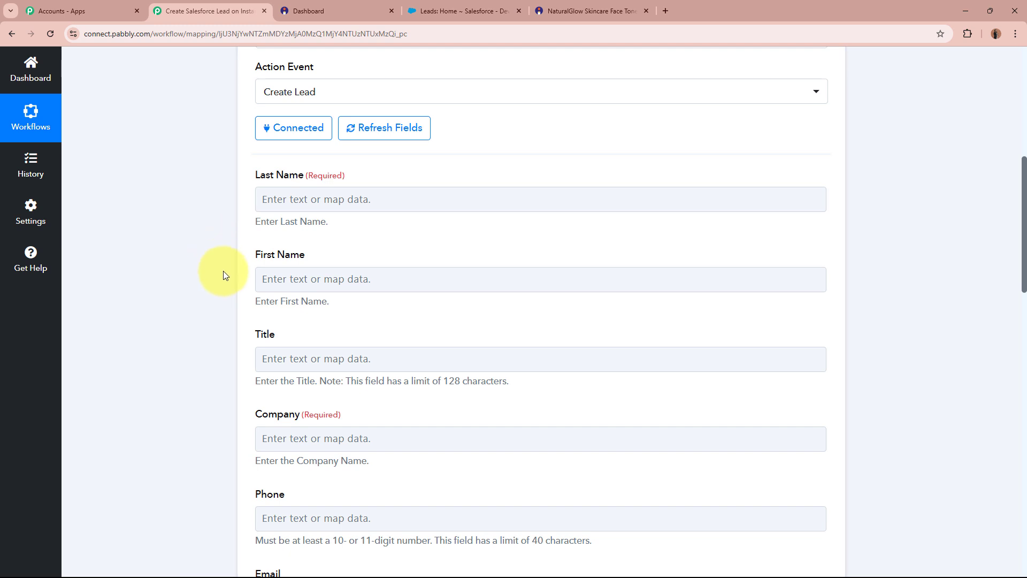
pyautogui.click(360, 358)
pyautogui.scroll(-6, 360, 362)
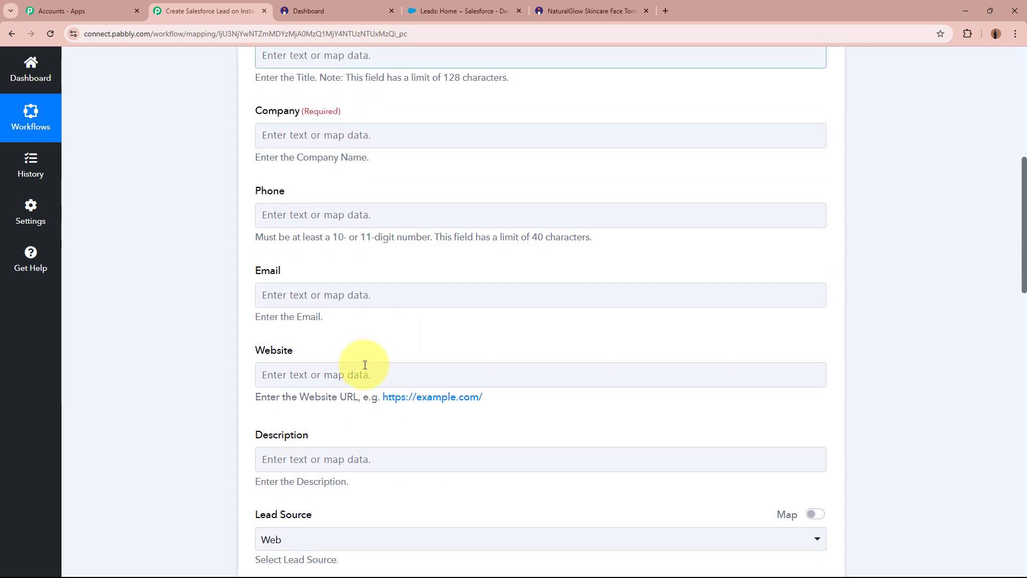
pyautogui.scroll(6, 360, 362)
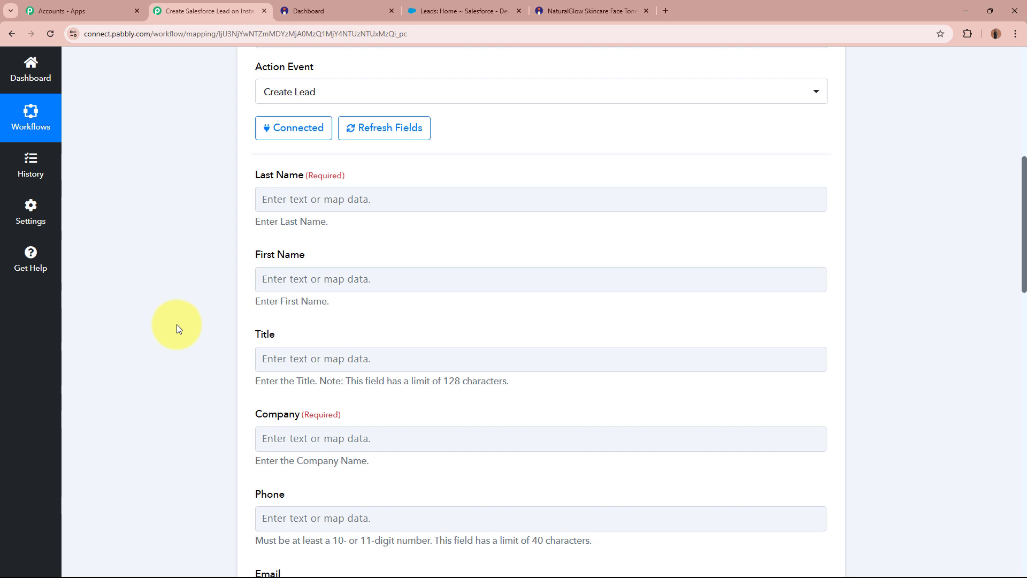
pyautogui.click(260, 199)
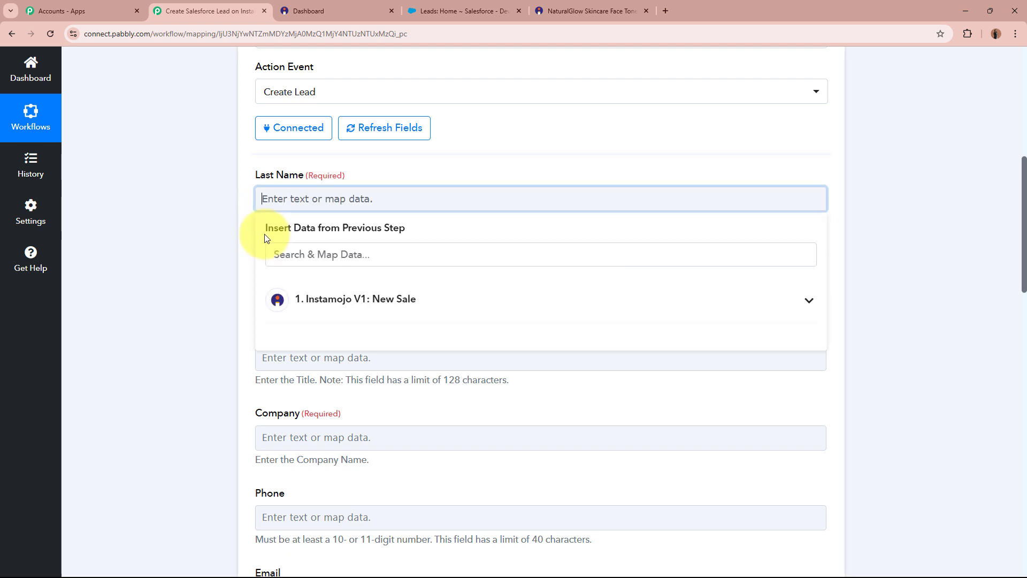
pyautogui.click(206, 256)
pyautogui.scroll(8, 207, 256)
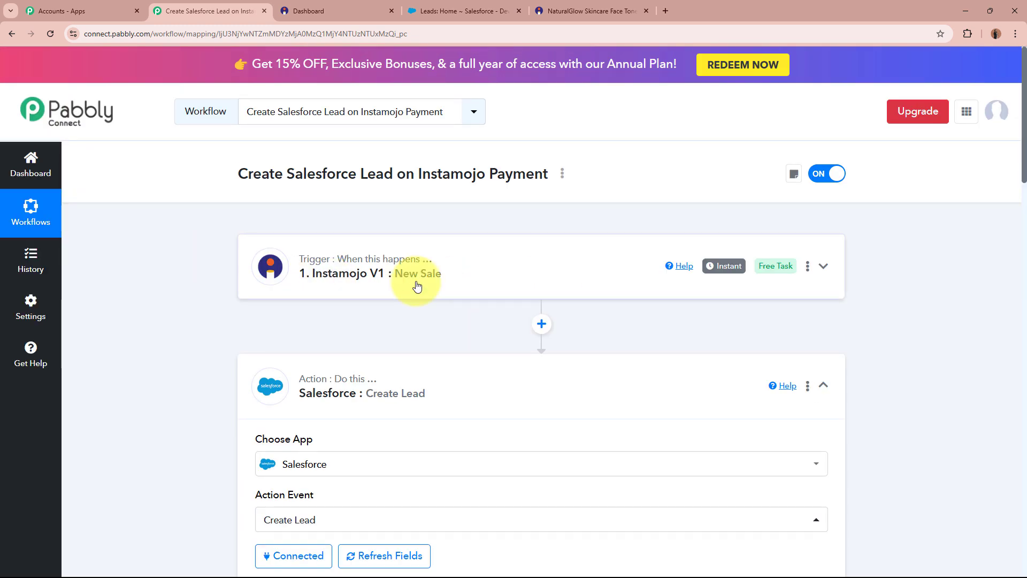
pyautogui.scroll(-4, 145, 345)
pyautogui.scroll(-4, 145, 342)
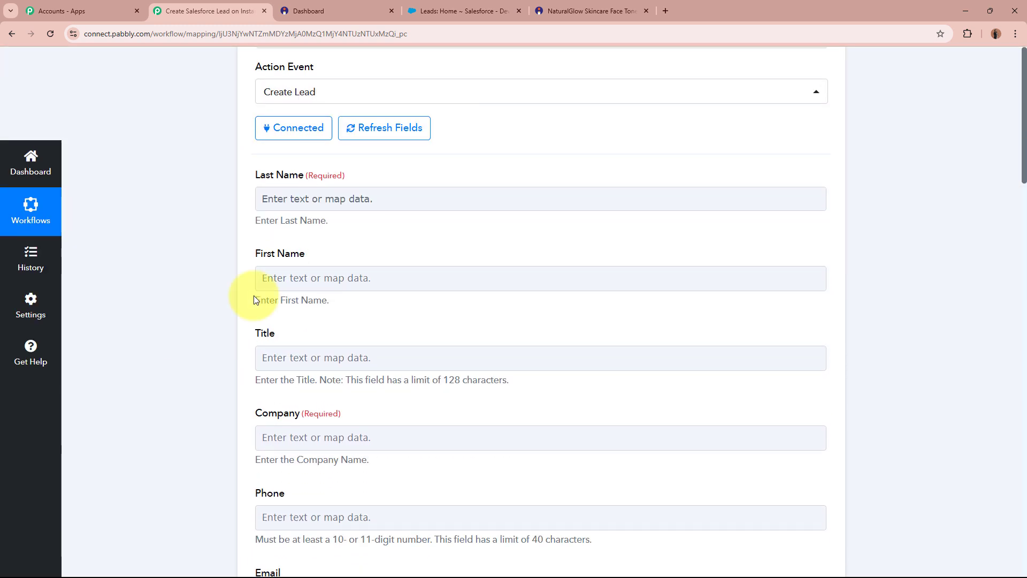
pyautogui.click(357, 199)
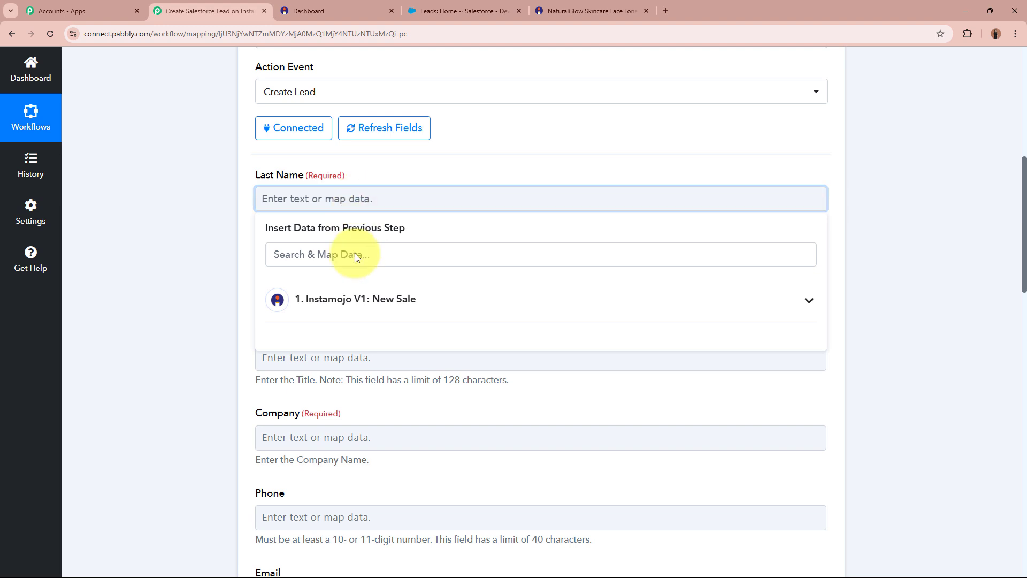
pyautogui.click(436, 304)
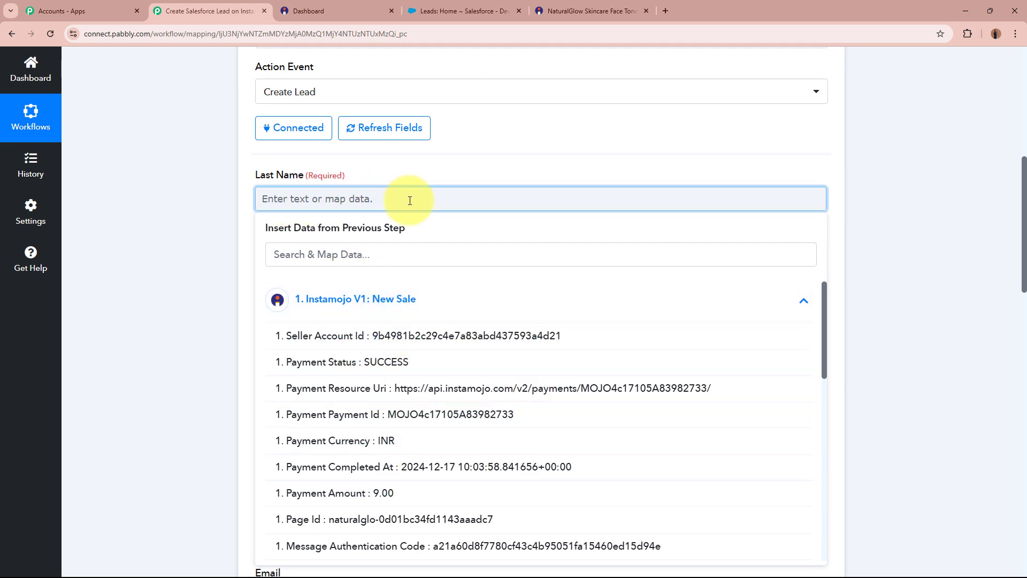
pyautogui.moveTo(824, 329); pyautogui.dragTo(829, 555)
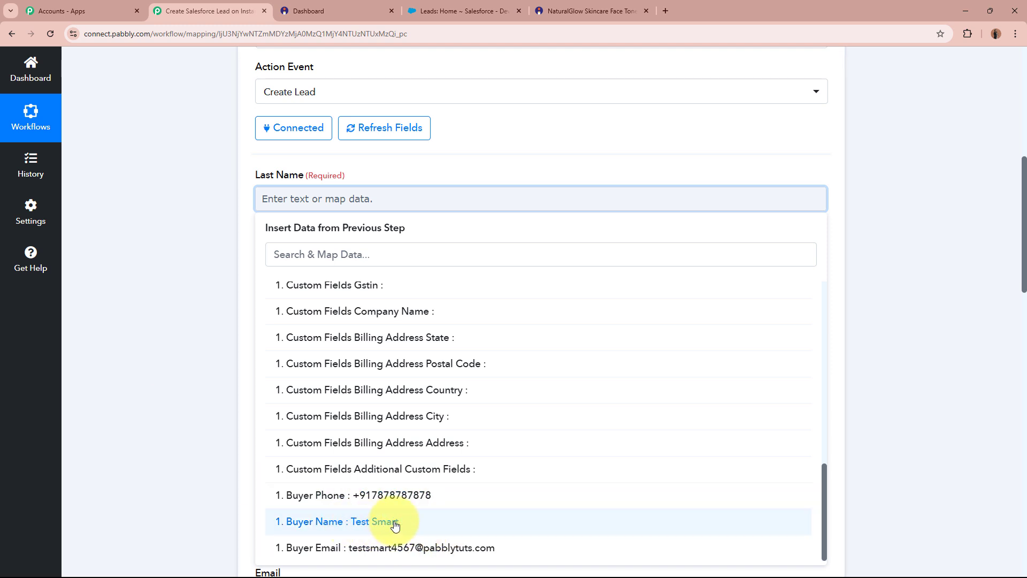
pyautogui.click(220, 427)
pyautogui.scroll(8, 218, 420)
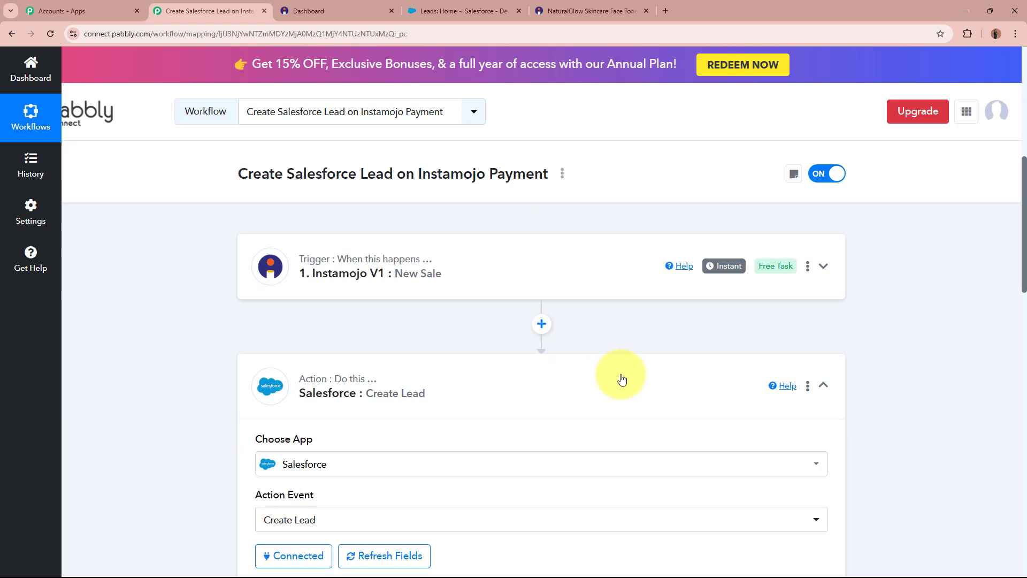
# - Insert a Text Formatter step between the Instamojo trigger and the Salesforce action
pyautogui.click(543, 324)
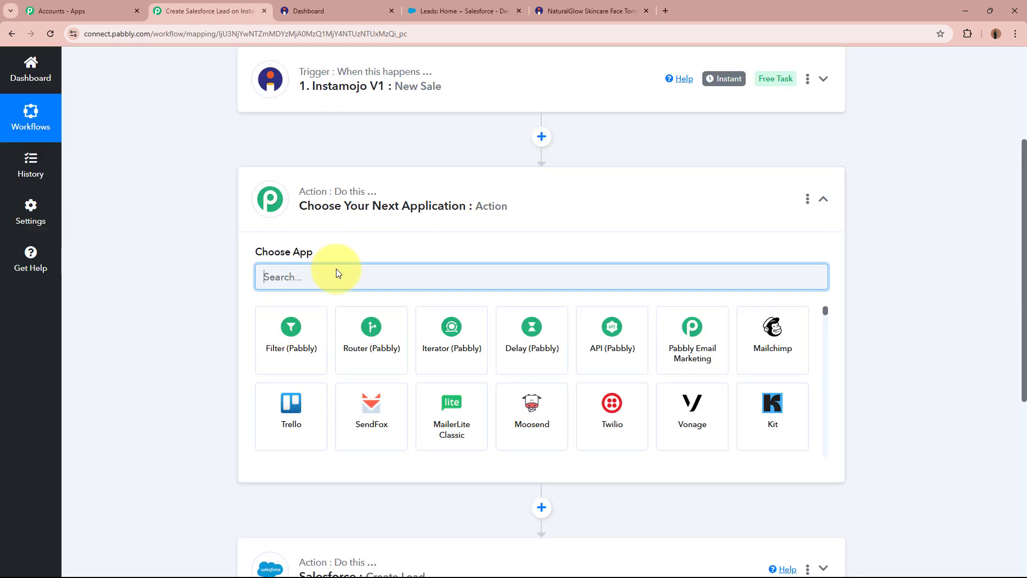
pyautogui.write('Test')
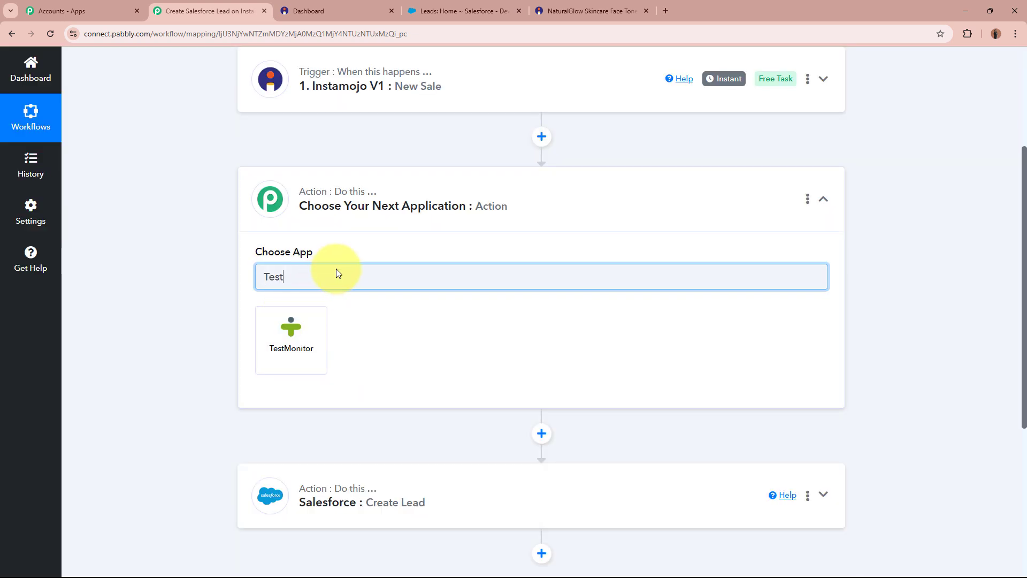
pyautogui.press('BackSpace')
pyautogui.press('BackSpace')
pyautogui.write('xt')
pyautogui.click(314, 335)
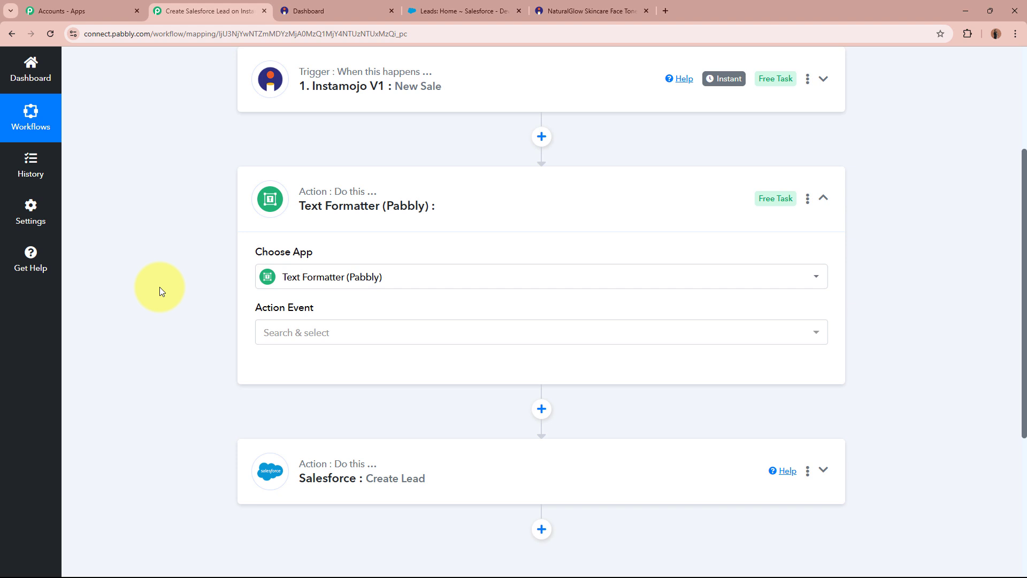
# - Set the Text Formatter action event to Split Text and connect it
pyautogui.click(405, 337)
pyautogui.click(390, 292)
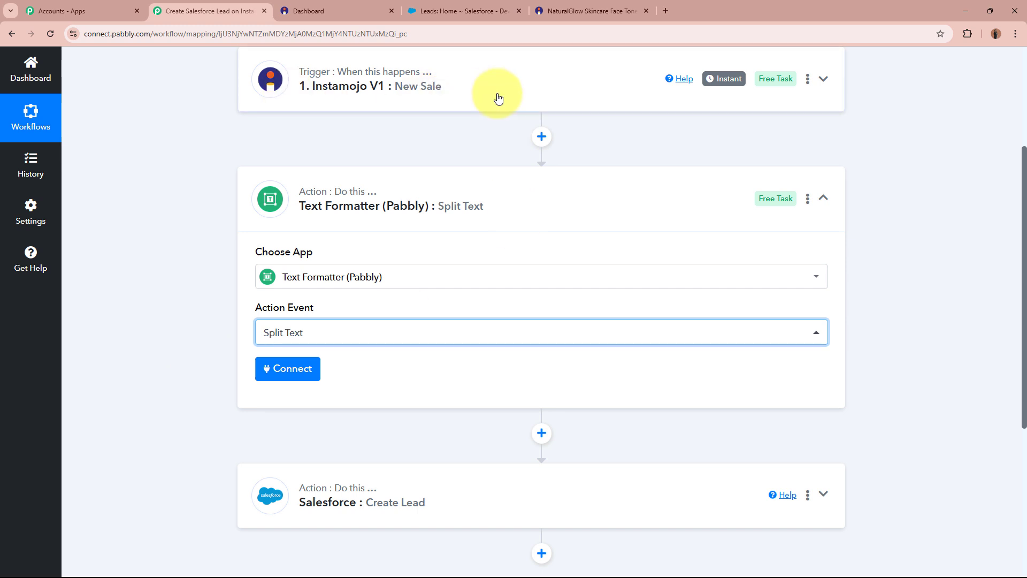
pyautogui.click(287, 372)
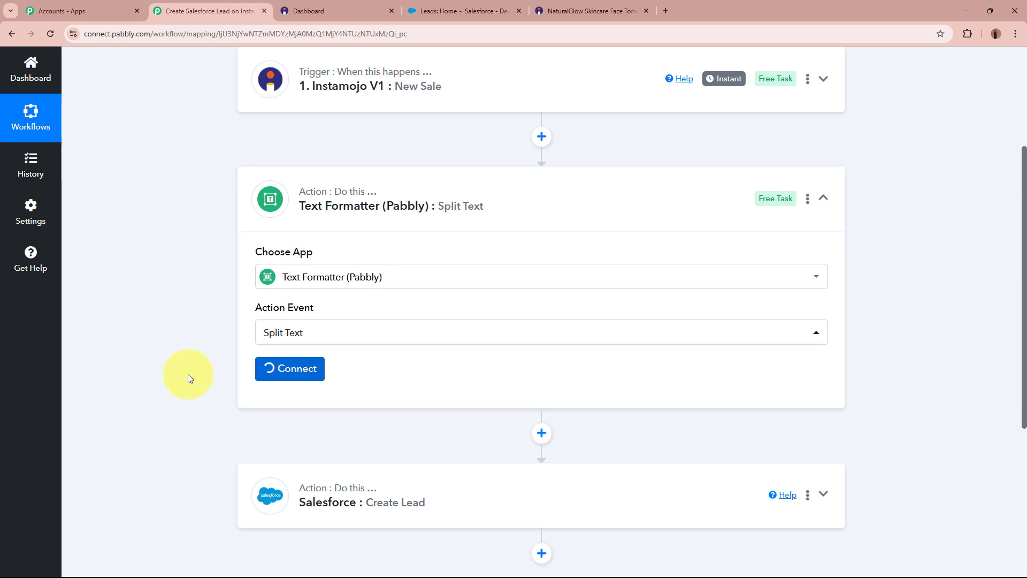
pyautogui.scroll(-2, 184, 363)
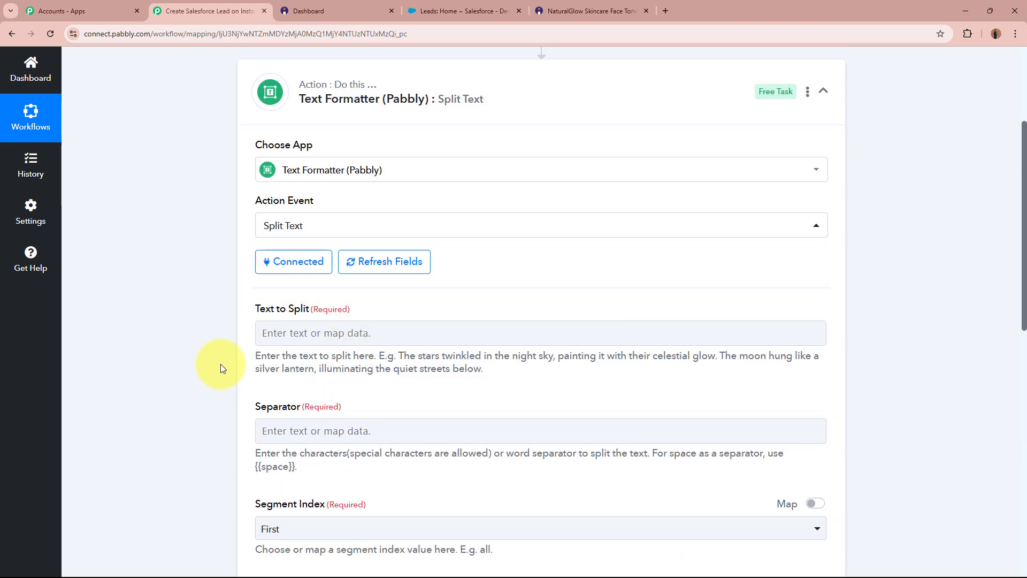
# - Map the Instamojo Buyer Name into the Text to Split field
pyautogui.moveTo(253, 308); pyautogui.dragTo(392, 299)
pyautogui.click(185, 328)
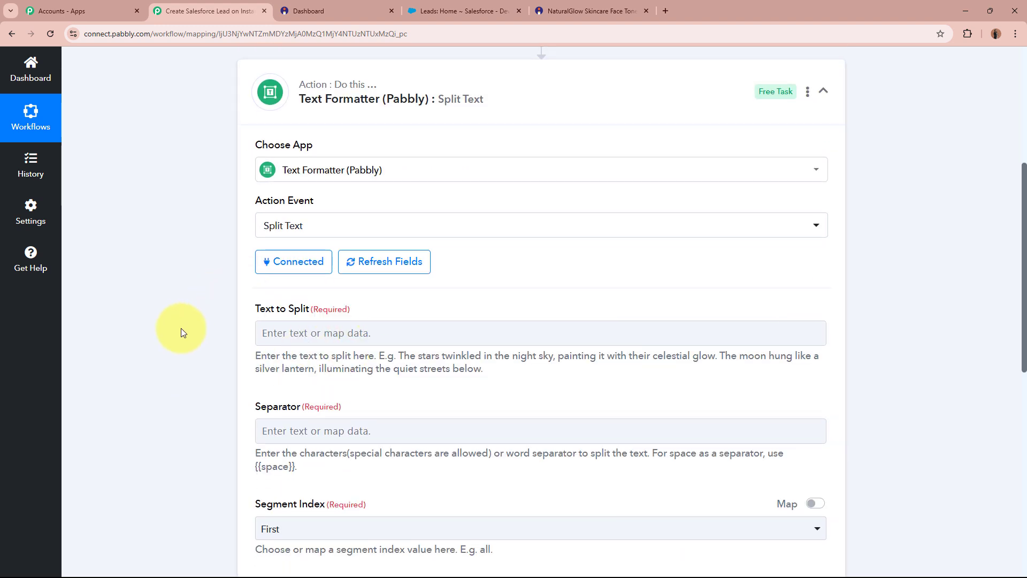
pyautogui.click(443, 332)
pyautogui.scroll(-2, 100, 342)
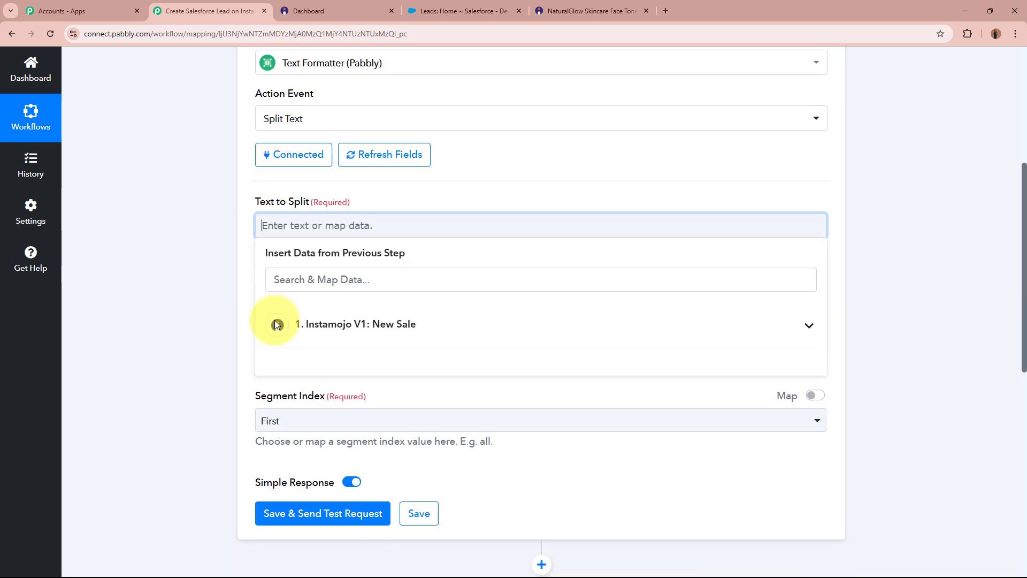
pyautogui.click(391, 335)
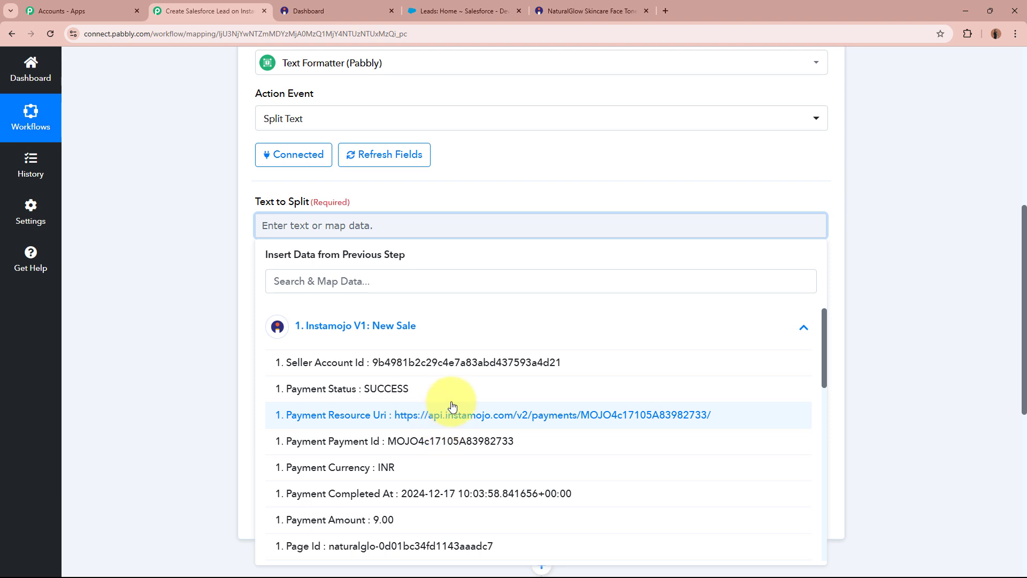
pyautogui.scroll(-1, 454, 402)
pyautogui.scroll(-15, 454, 402)
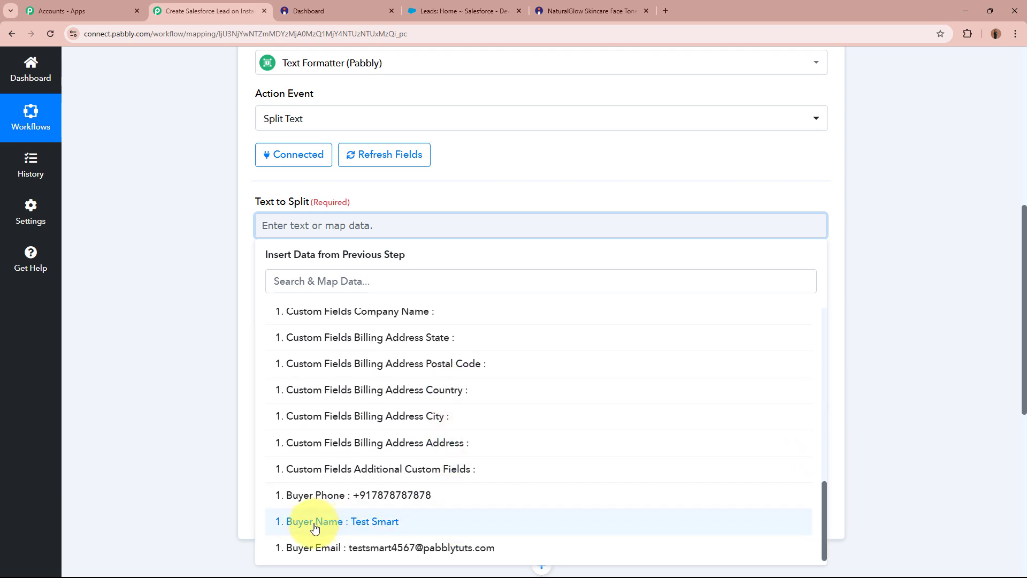
pyautogui.click(436, 528)
pyautogui.click(162, 321)
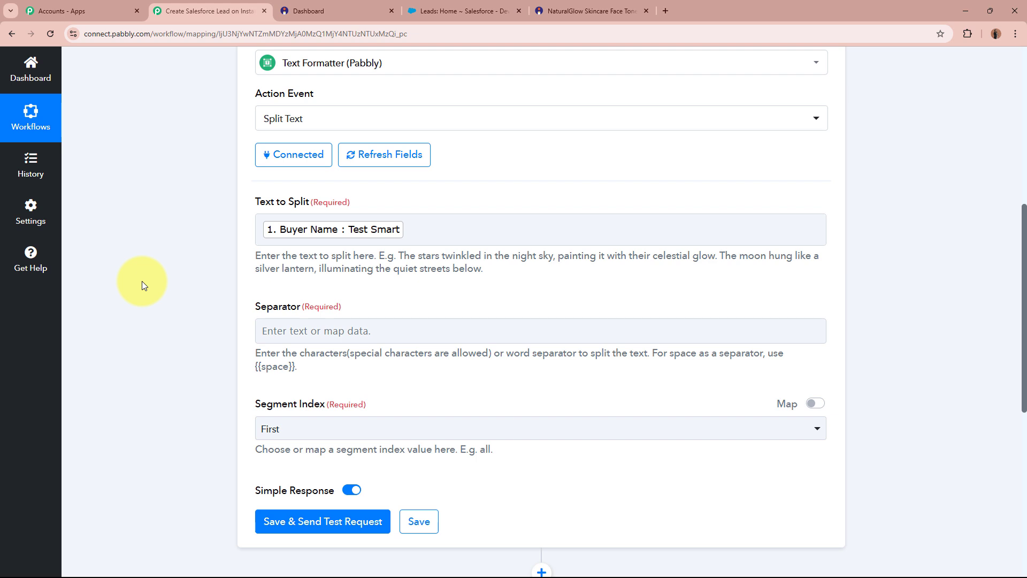
pyautogui.scroll(6, 193, 294)
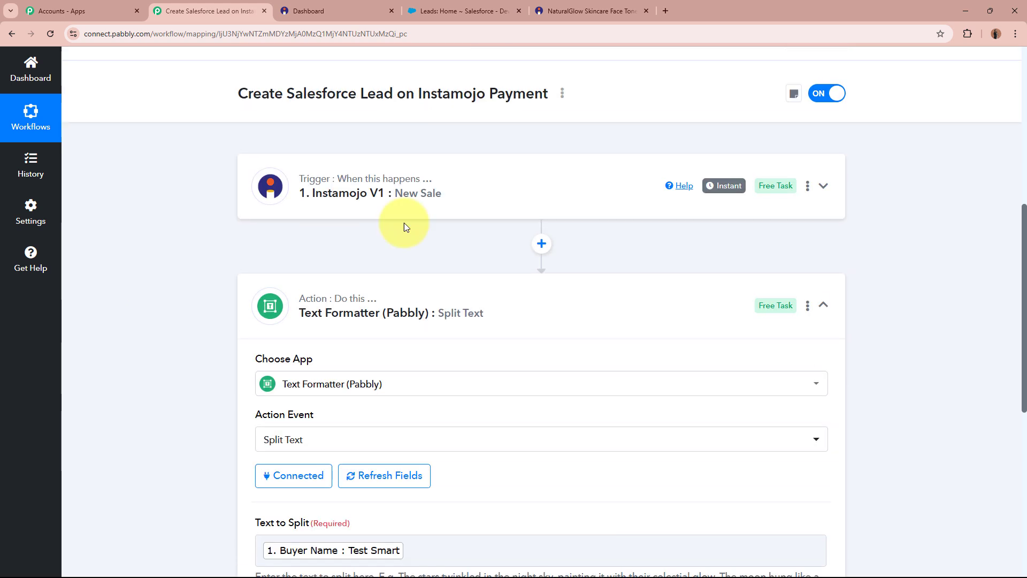
pyautogui.scroll(-6, 489, 194)
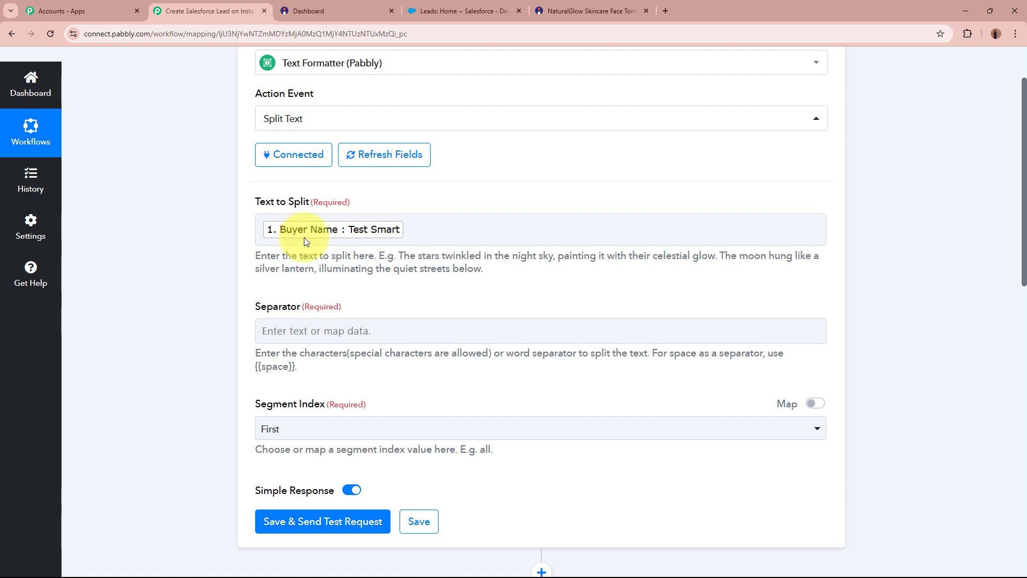
# - Paste {{space}} as the Separator and set Segment Index to All
pyautogui.click(349, 229)
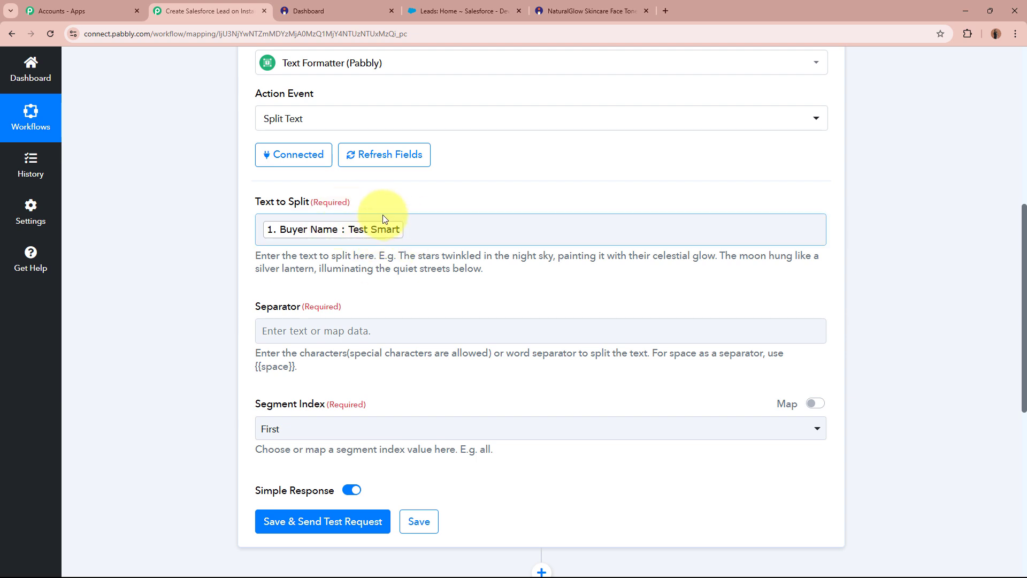
pyautogui.scroll(-2, 229, 309)
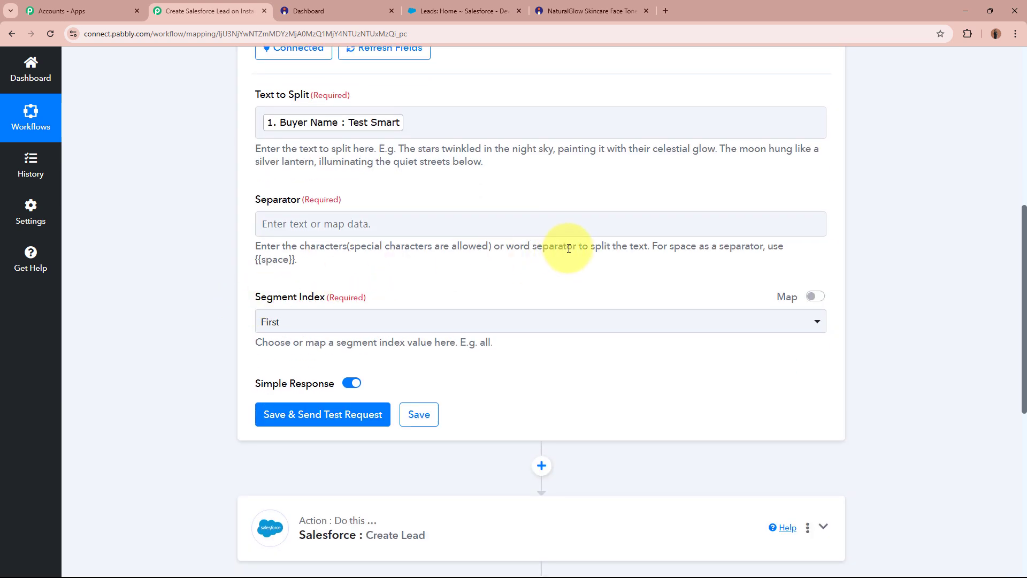
pyautogui.moveTo(652, 246); pyautogui.dragTo(296, 257)
pyautogui.hotkey('ctrl', 'c')
pyautogui.click(267, 262)
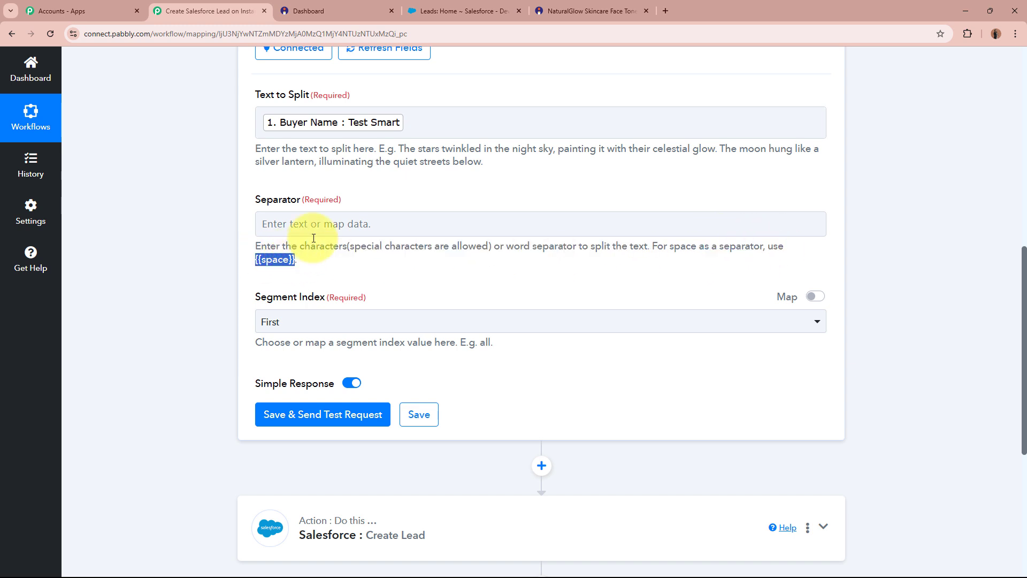
pyautogui.click(298, 224)
pyautogui.hotkey('ctrl', 'v')
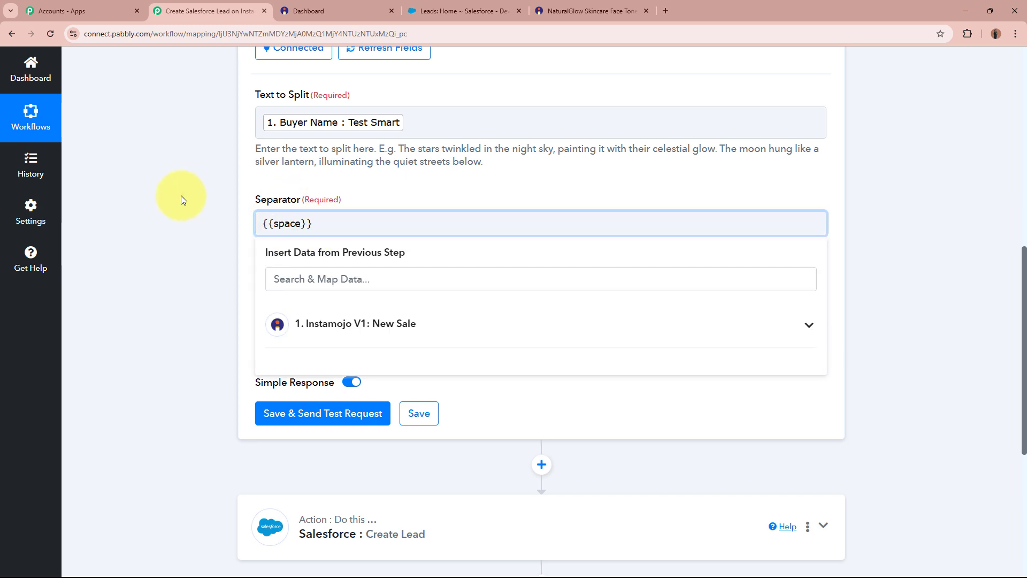
pyautogui.click(182, 206)
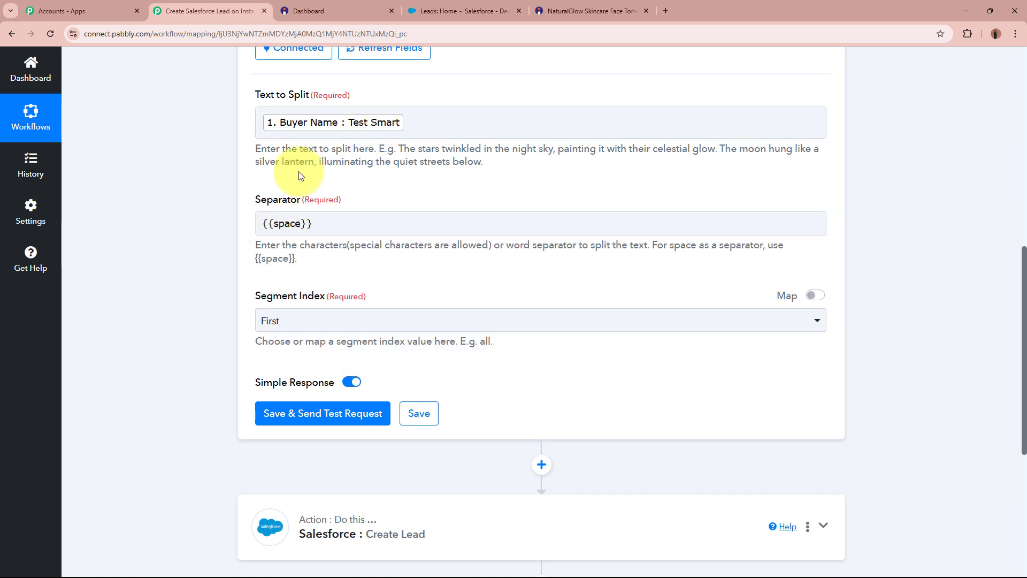
pyautogui.click(383, 324)
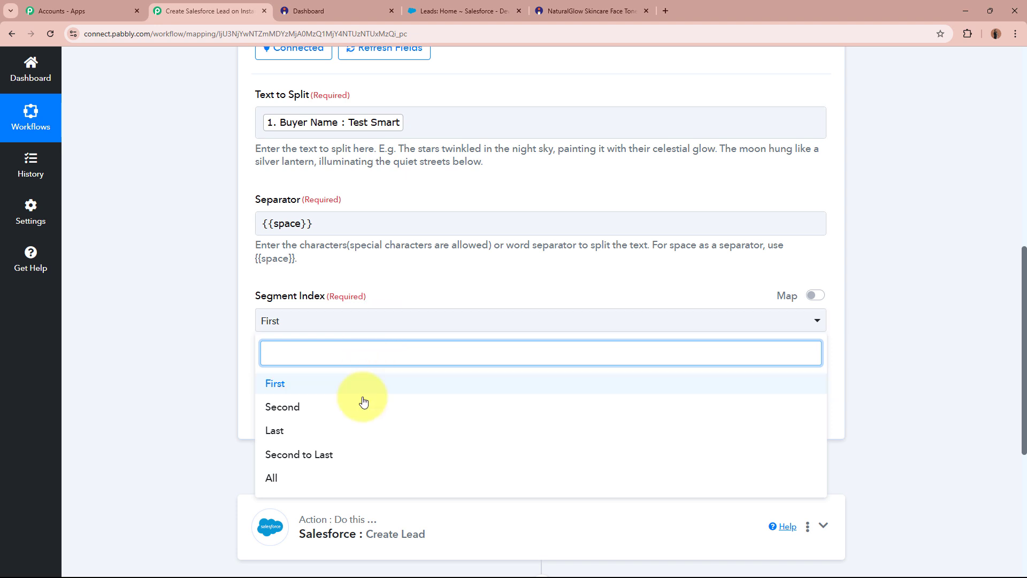
pyautogui.click(348, 478)
# - Save and send a test request, which returns the split results Test and Smart
pyautogui.click(336, 426)
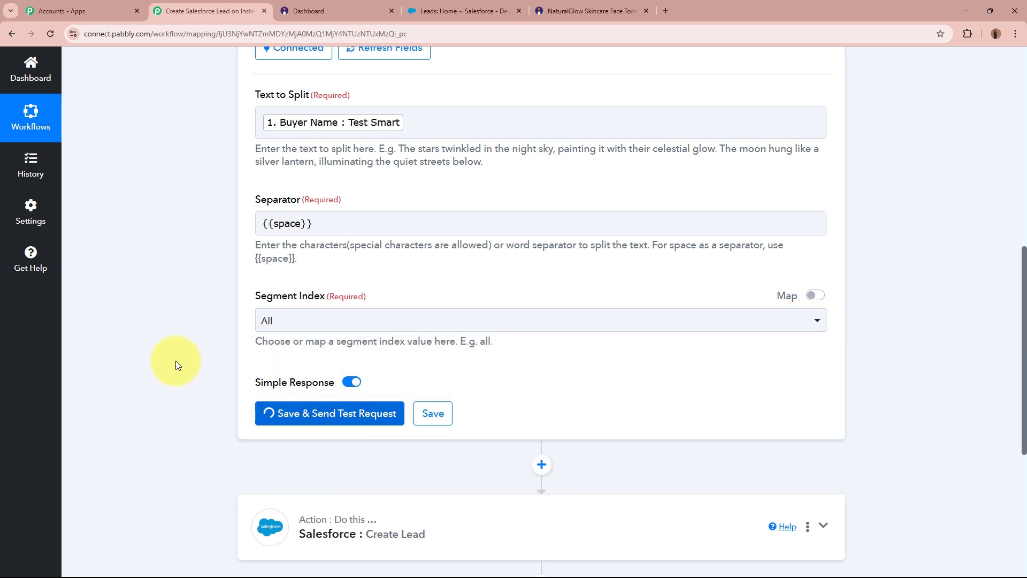
pyautogui.scroll(-2, 169, 344)
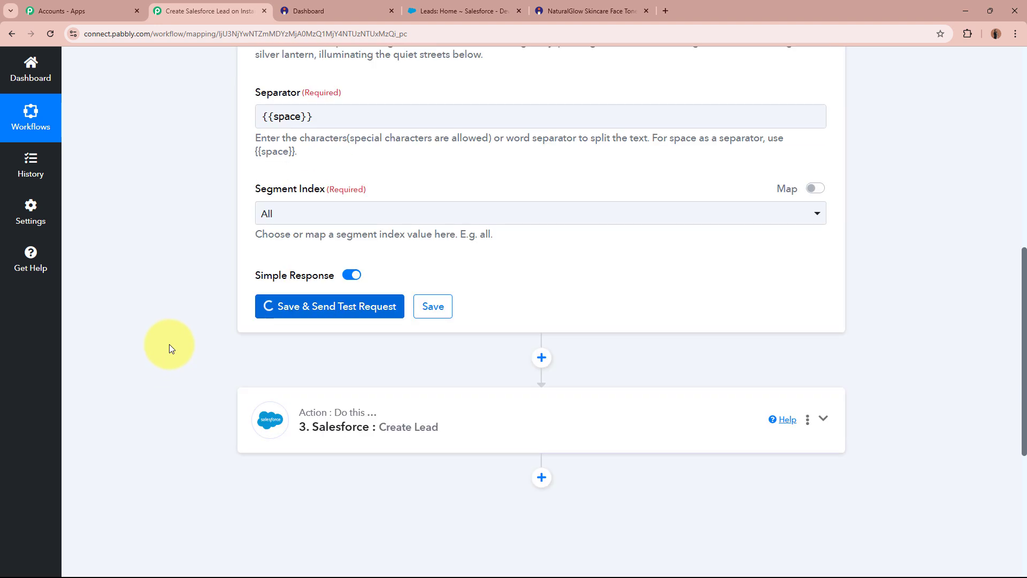
pyautogui.scroll(-1, 696, 338)
pyautogui.scroll(-2, 695, 338)
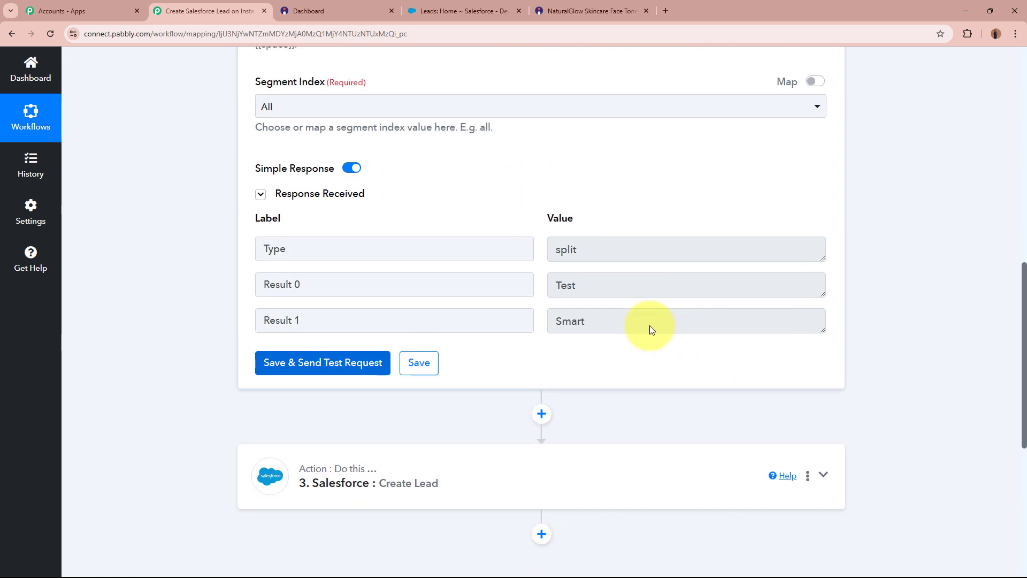
pyautogui.moveTo(552, 285); pyautogui.dragTo(530, 326)
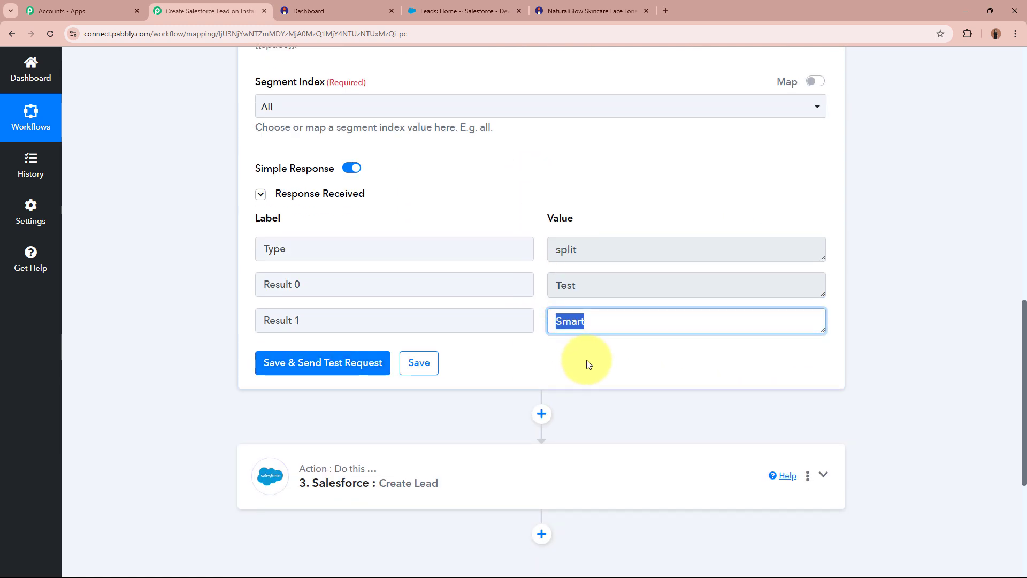
pyautogui.click(602, 363)
pyautogui.scroll(-4, 914, 394)
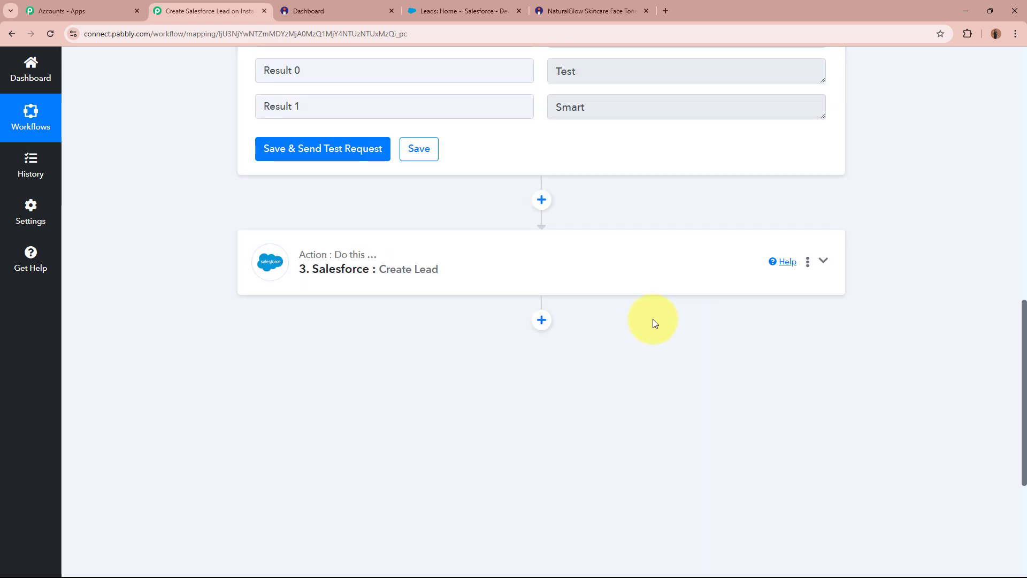
# - Map Split Text Result 1 (Smart) into Last Name and Result 0 (Test) into First Name
pyautogui.click(596, 278)
pyautogui.scroll(-2, 436, 220)
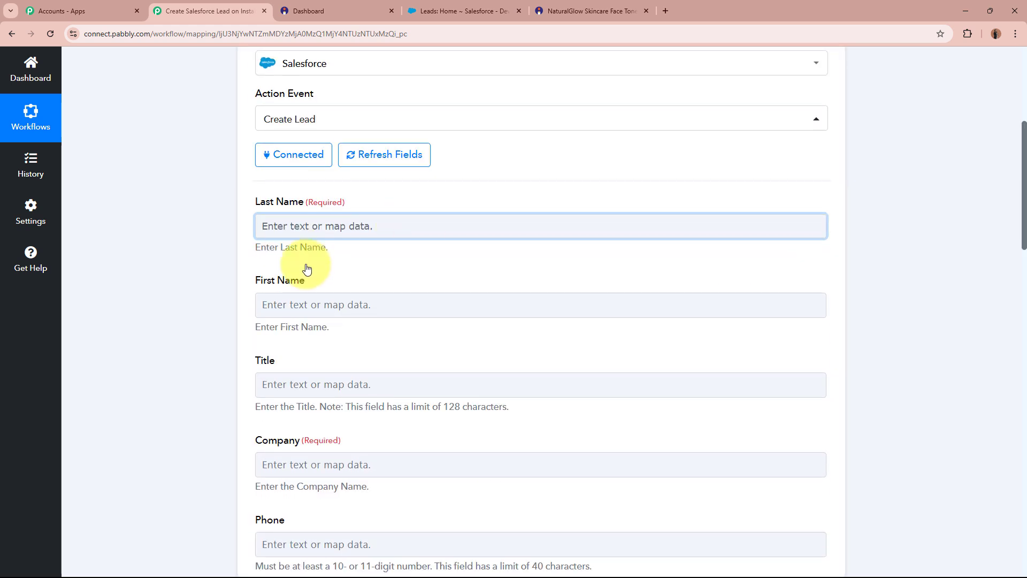
pyautogui.scroll(-2, 385, 120)
pyautogui.click(366, 117)
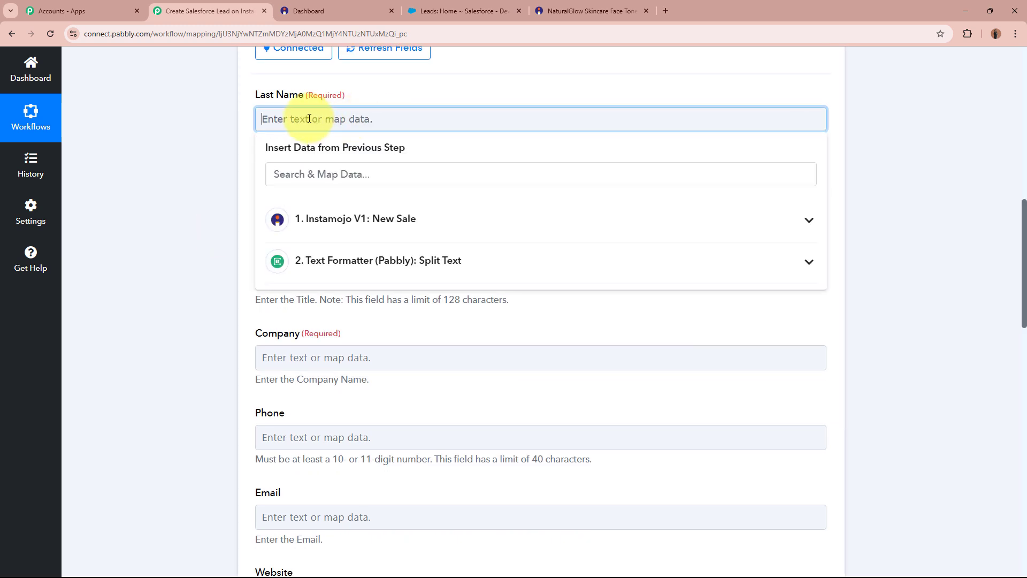
pyautogui.click(212, 321)
pyautogui.scroll(2, 212, 323)
pyautogui.click(412, 226)
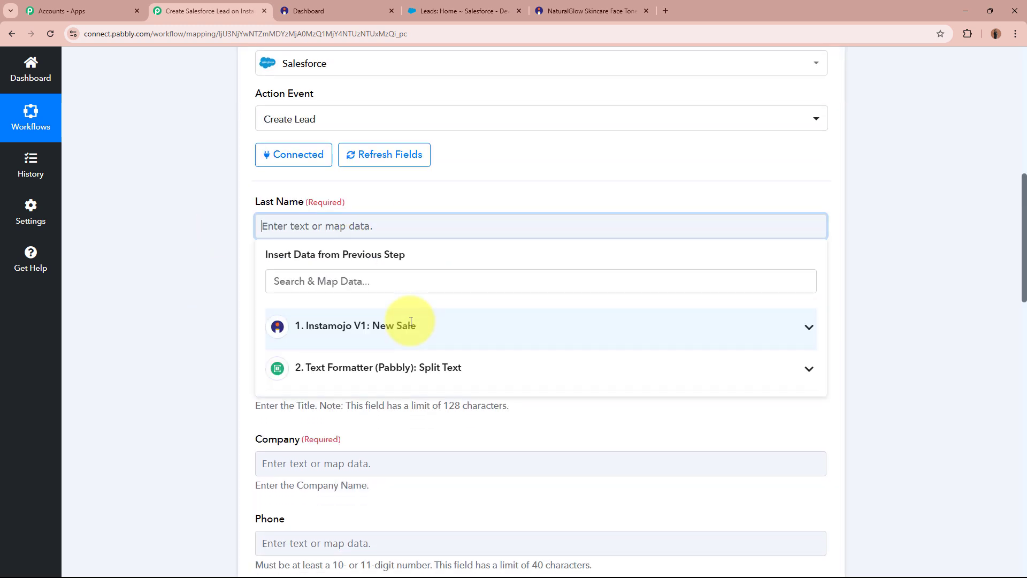
pyautogui.click(404, 384)
pyautogui.click(398, 460)
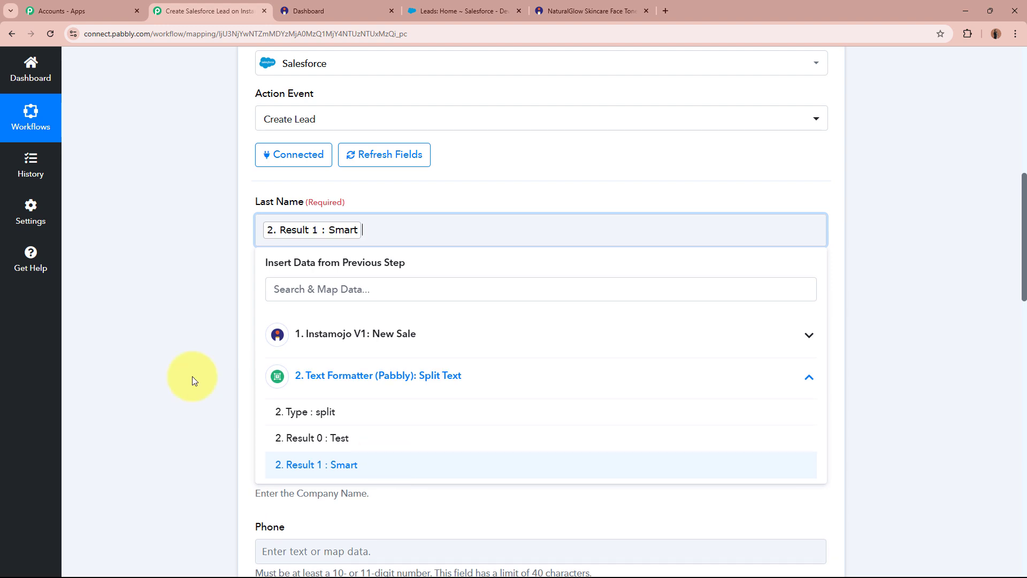
pyautogui.click(156, 315)
pyautogui.click(368, 321)
pyautogui.click(377, 461)
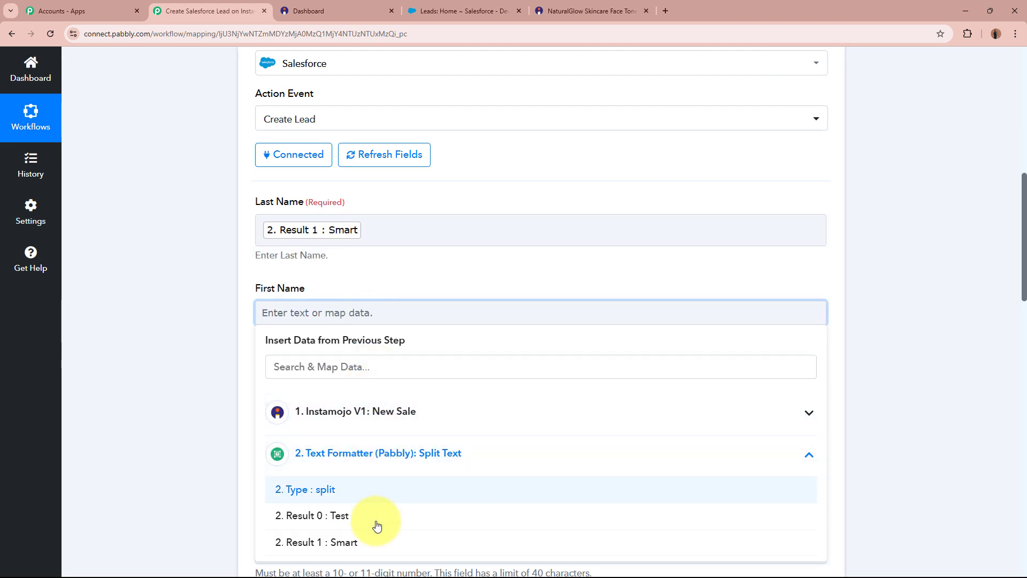
pyautogui.click(360, 515)
# - Enter 'N' in the Company field
pyautogui.scroll(-2, 194, 361)
pyautogui.scroll(-2, 194, 361)
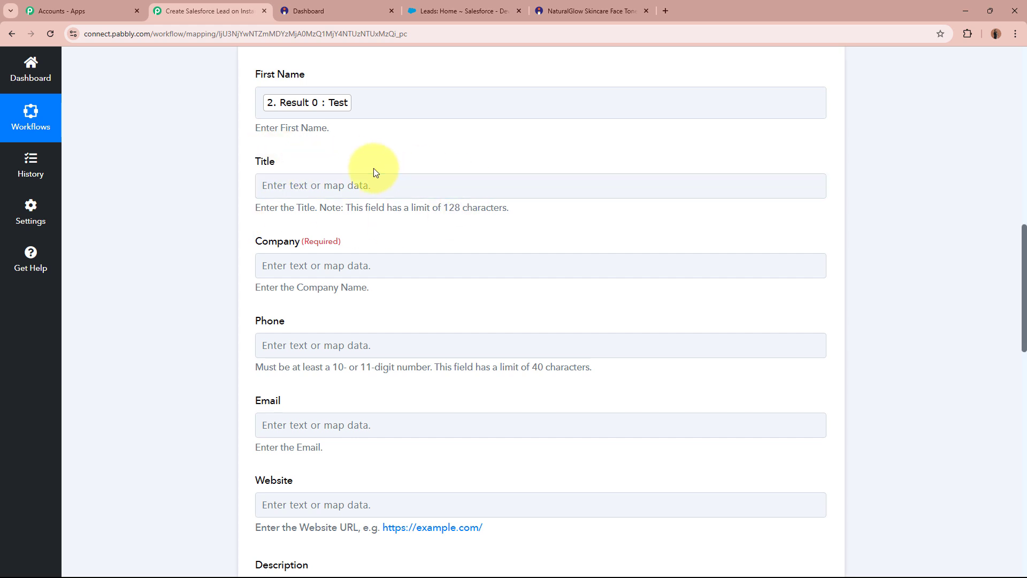
pyautogui.click(375, 266)
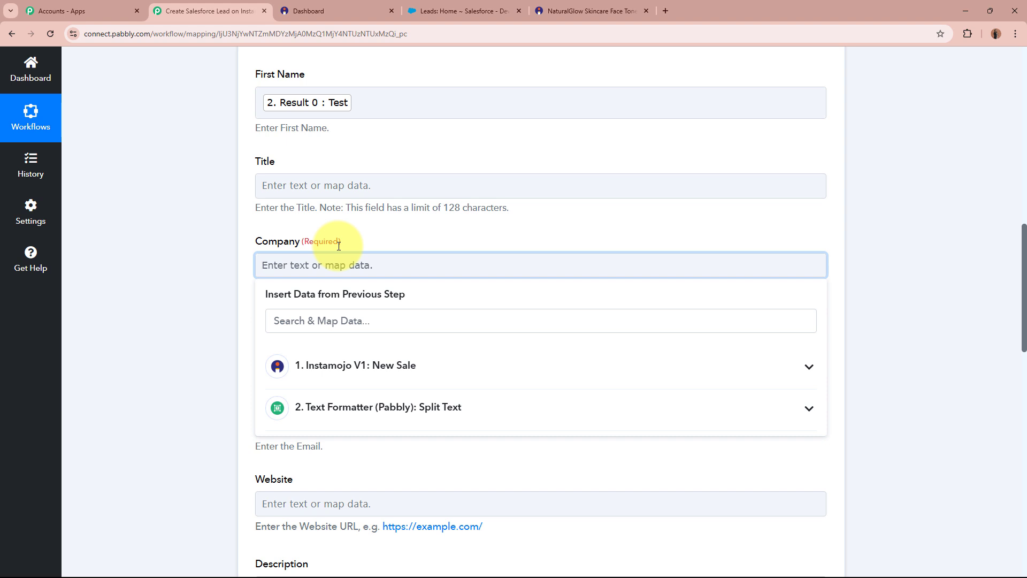
pyautogui.write('None')
pyautogui.click(201, 264)
pyautogui.scroll(-2, 202, 265)
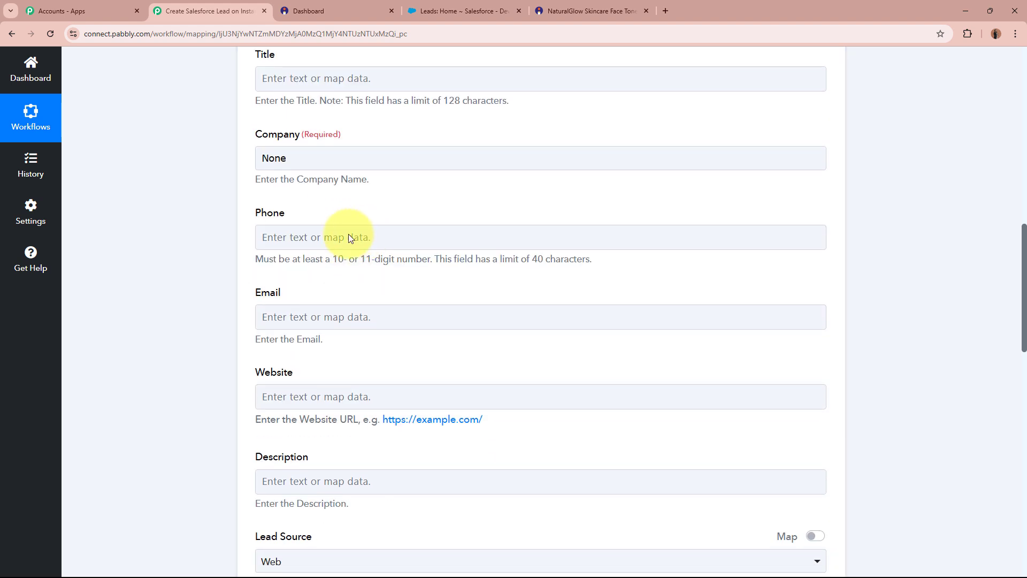
pyautogui.scroll(-2, 184, 244)
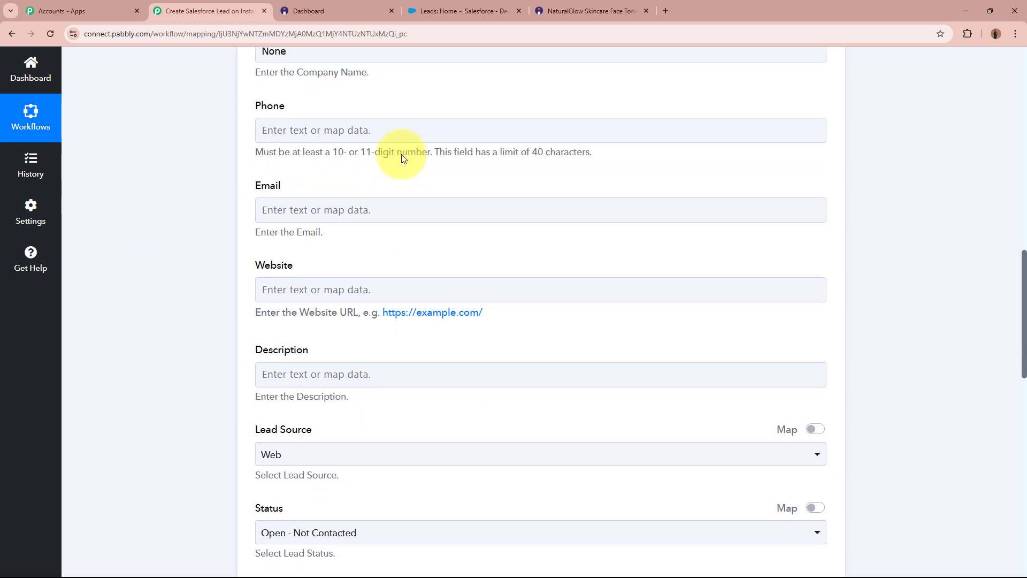
# - Map Buyer Phone into Phone and Buyer Email into Email
pyautogui.click(448, 131)
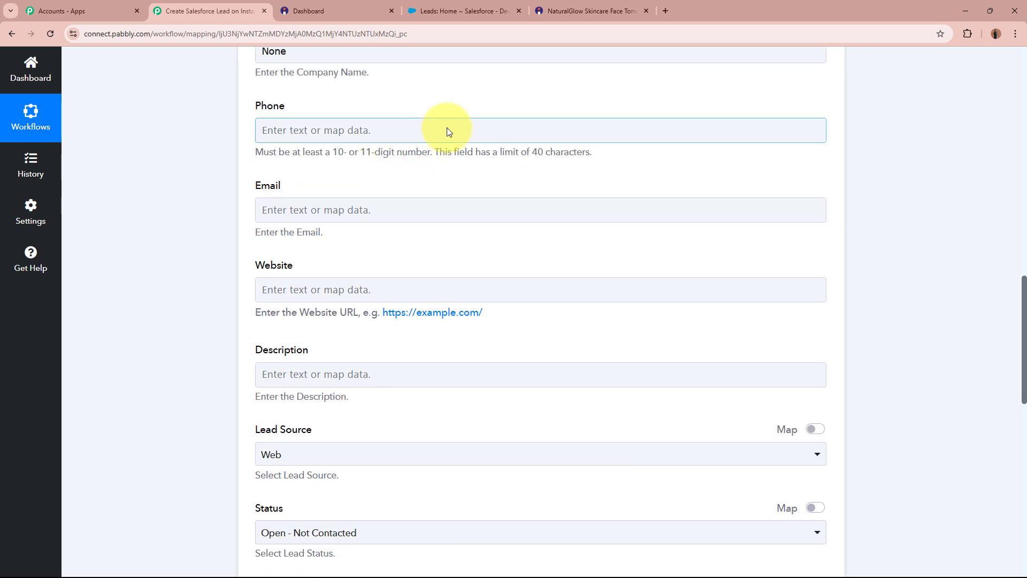
pyautogui.click(447, 128)
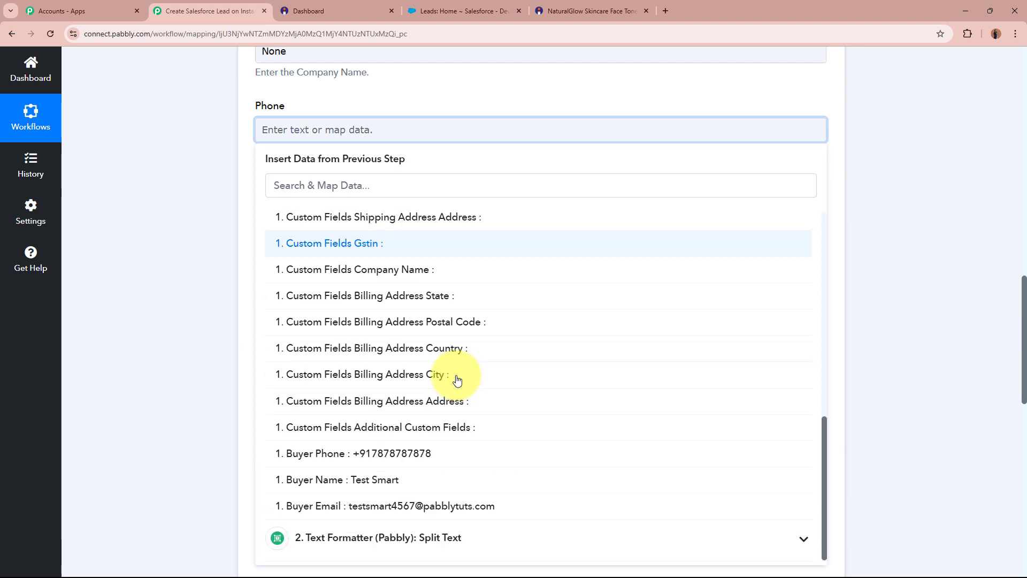
pyautogui.click(454, 455)
pyautogui.click(181, 291)
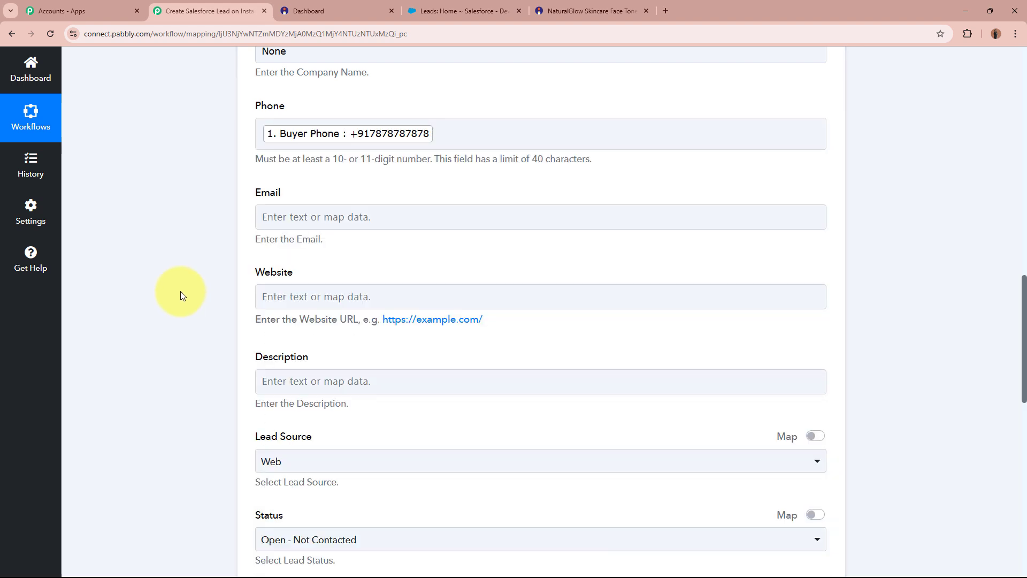
pyautogui.click(332, 213)
pyautogui.click(378, 317)
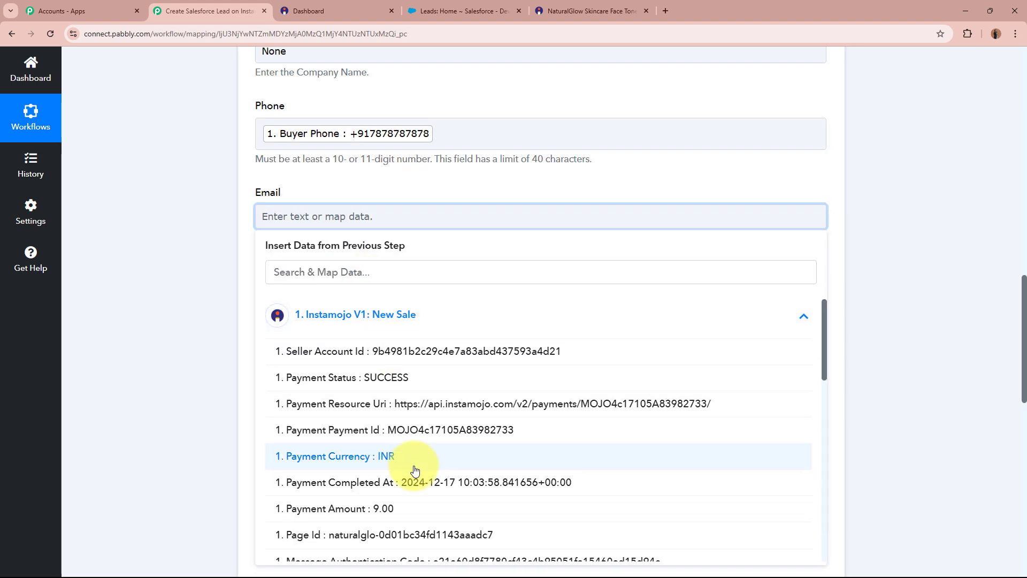
pyautogui.scroll(-10, 415, 502)
pyautogui.click(435, 554)
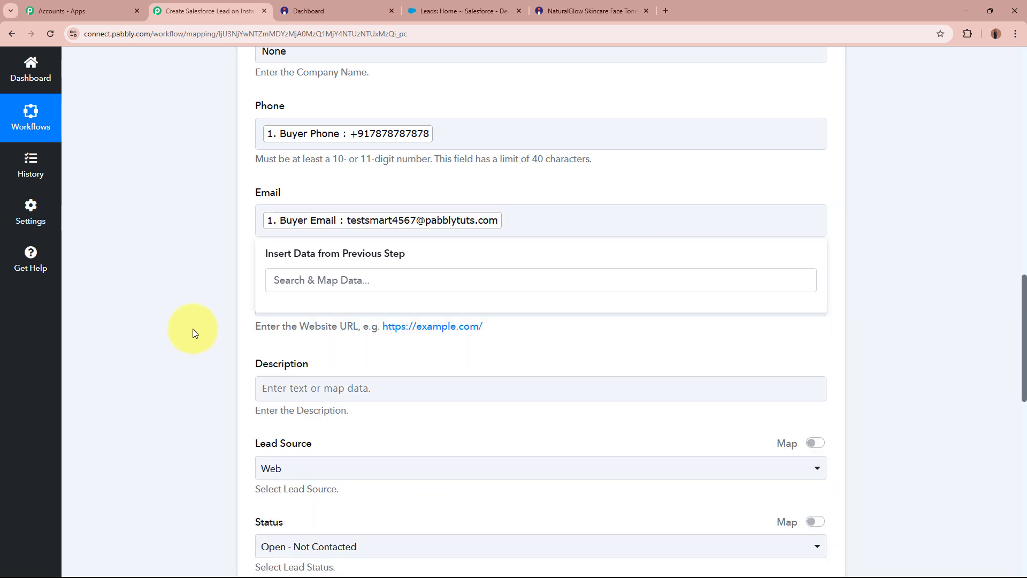
pyautogui.click(210, 286)
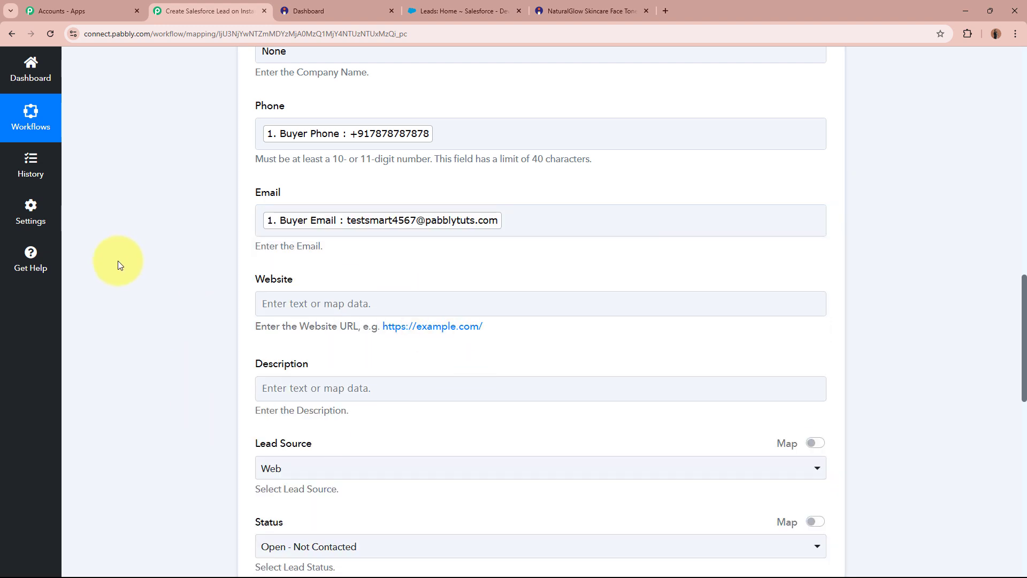
pyautogui.scroll(-4, 118, 261)
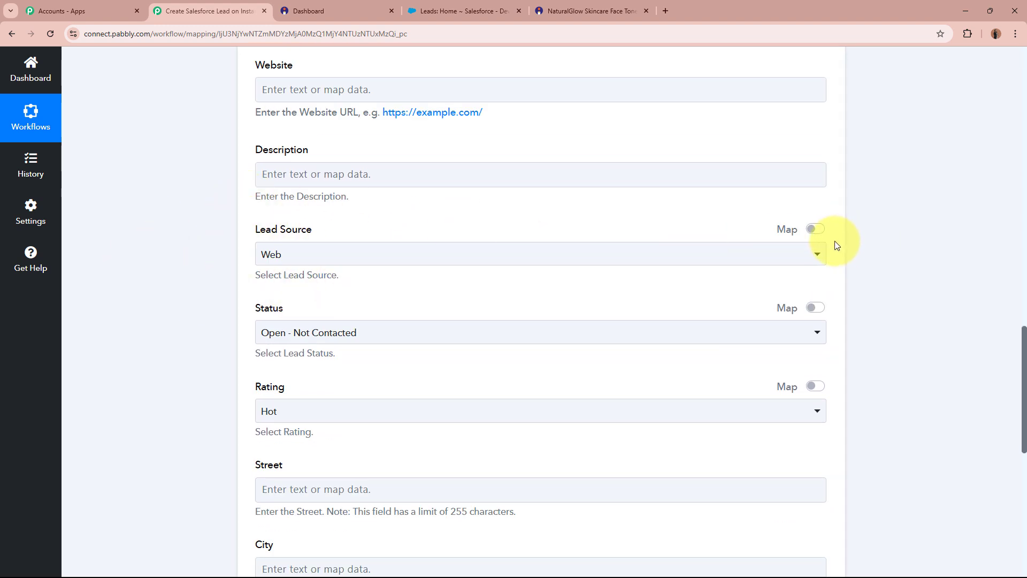
# - Replace Lead Source 'Web' with the custom value 'New Customer (Instamojo Payment)'
pyautogui.click(350, 264)
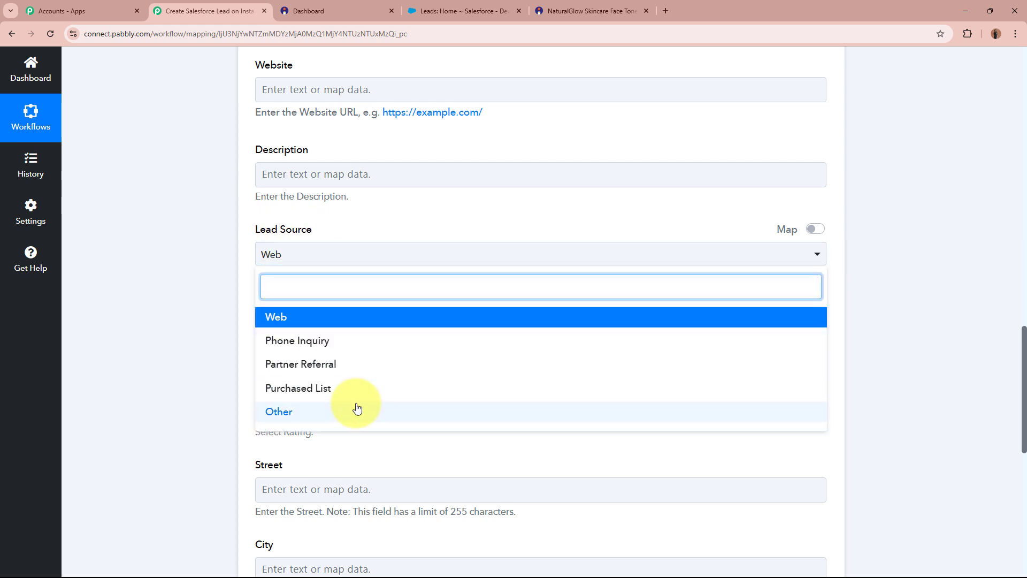
pyautogui.click(172, 338)
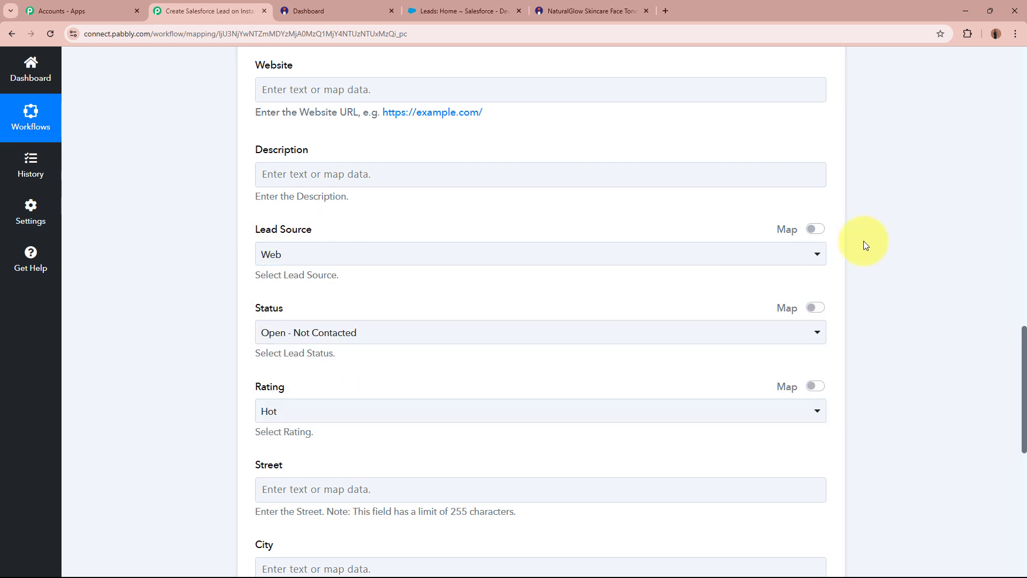
pyautogui.click(815, 229)
pyautogui.click(403, 246)
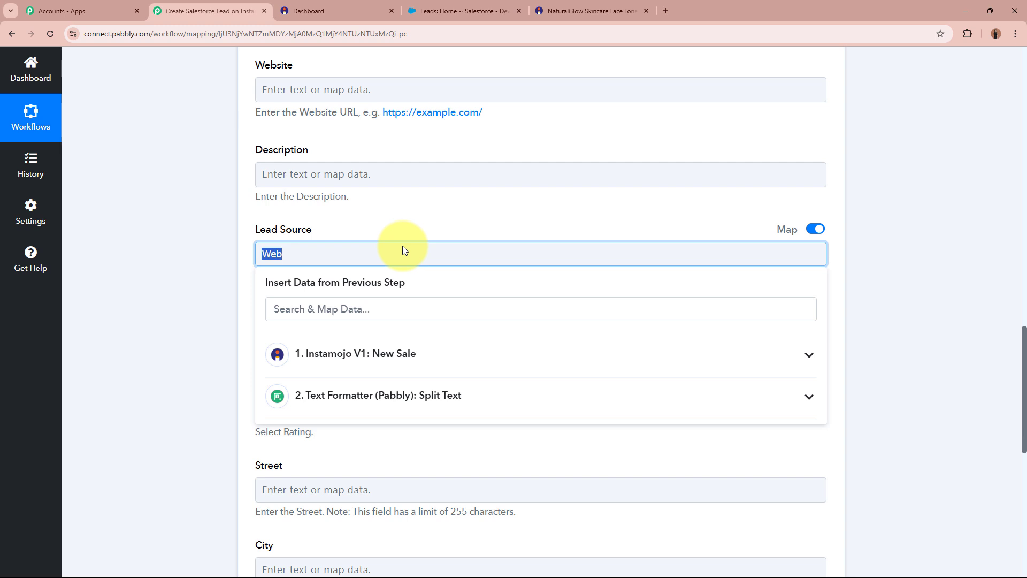
pyautogui.press('BackSpace')
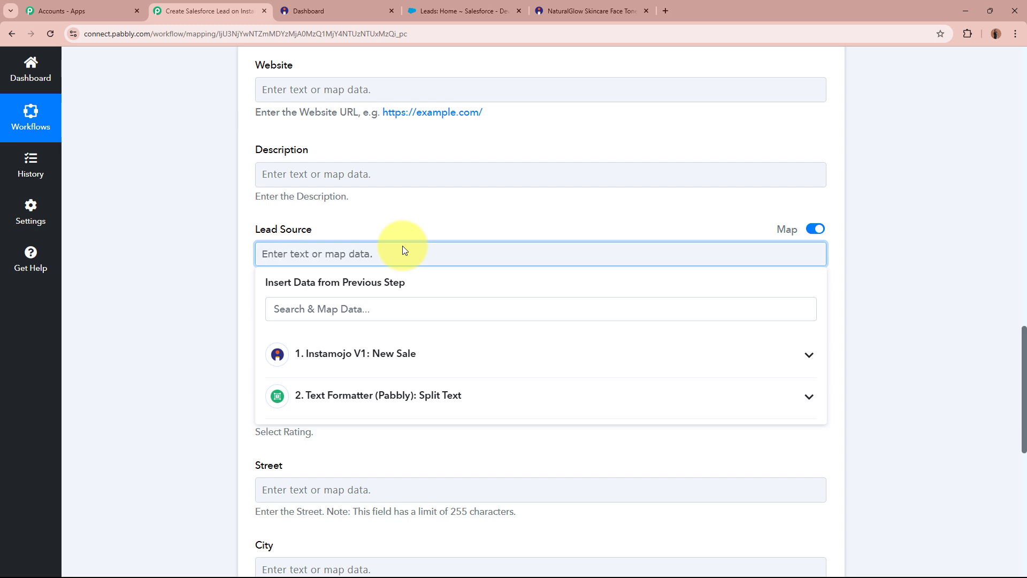
pyautogui.write('New Customer (Instamojo Payment)')
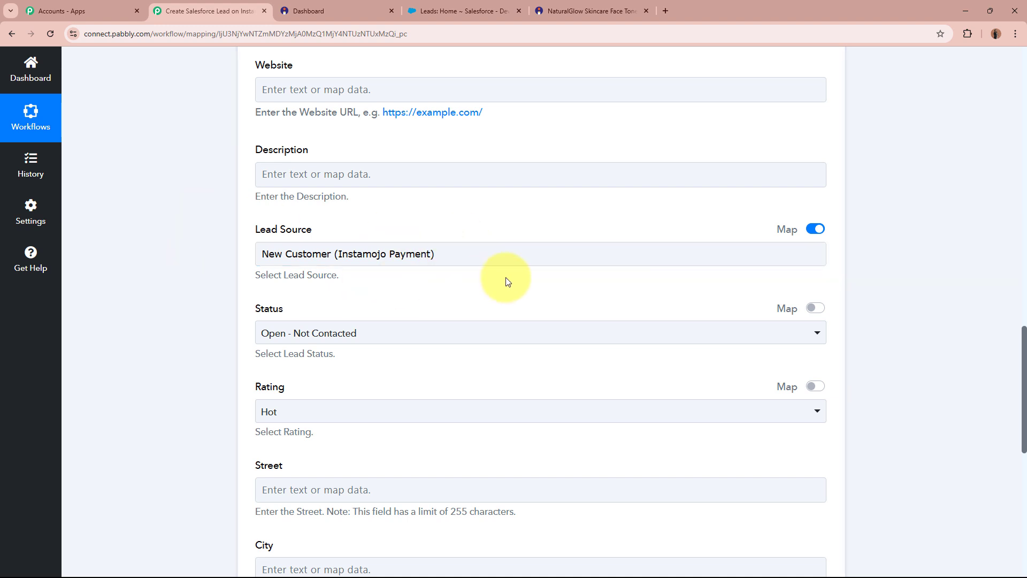
# - Save the Create Lead step and send a test request, getting a lead Id with Success 1
pyautogui.scroll(-2, 506, 281)
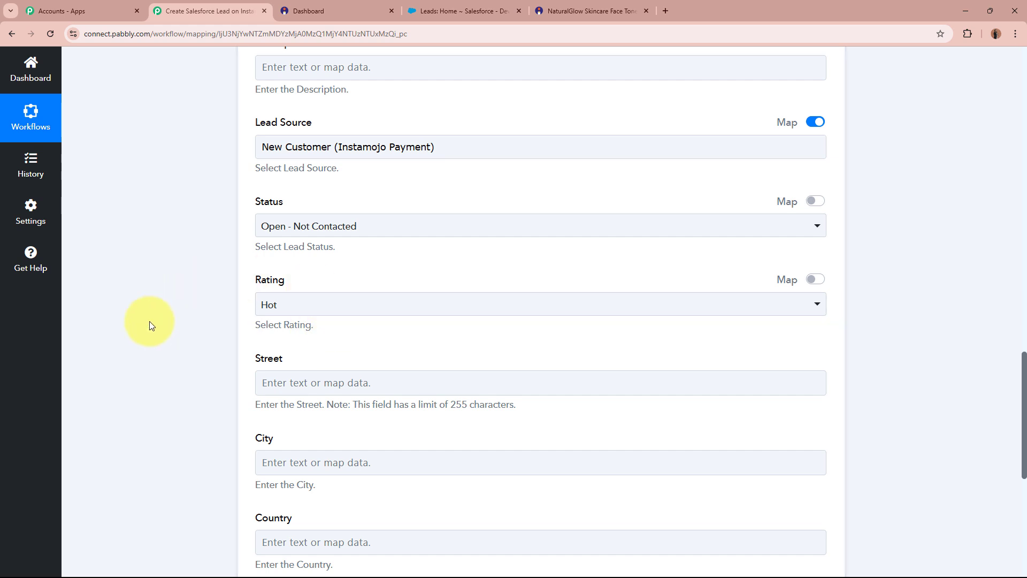
pyautogui.scroll(-2, 223, 216)
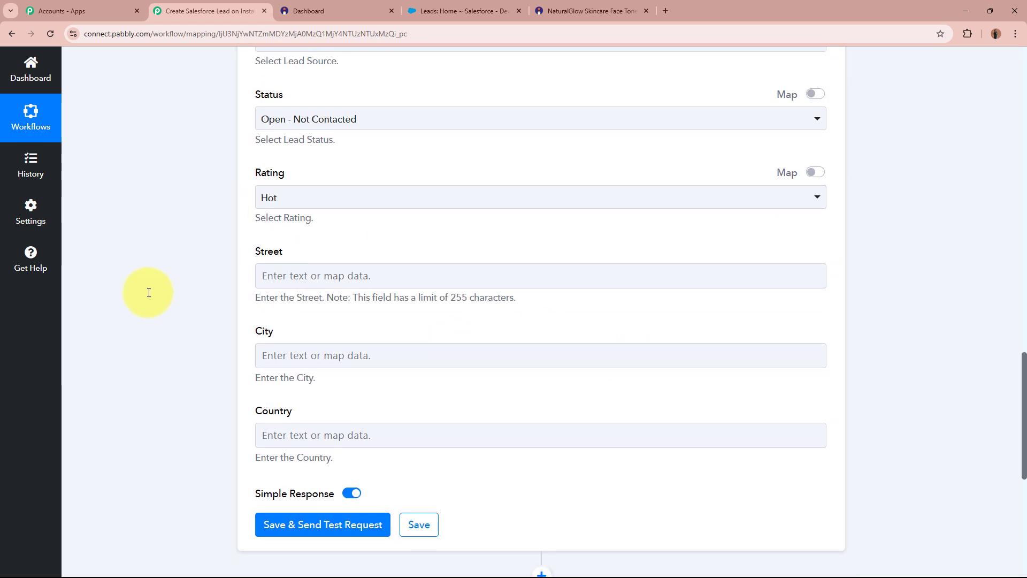
pyautogui.scroll(-4, 148, 291)
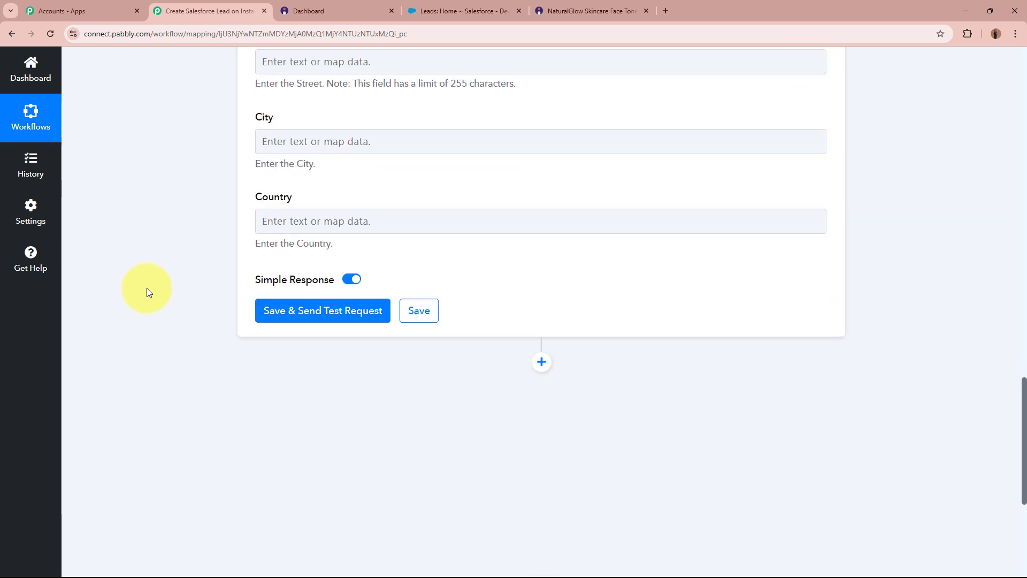
pyautogui.click(364, 310)
pyautogui.scroll(-2, 109, 312)
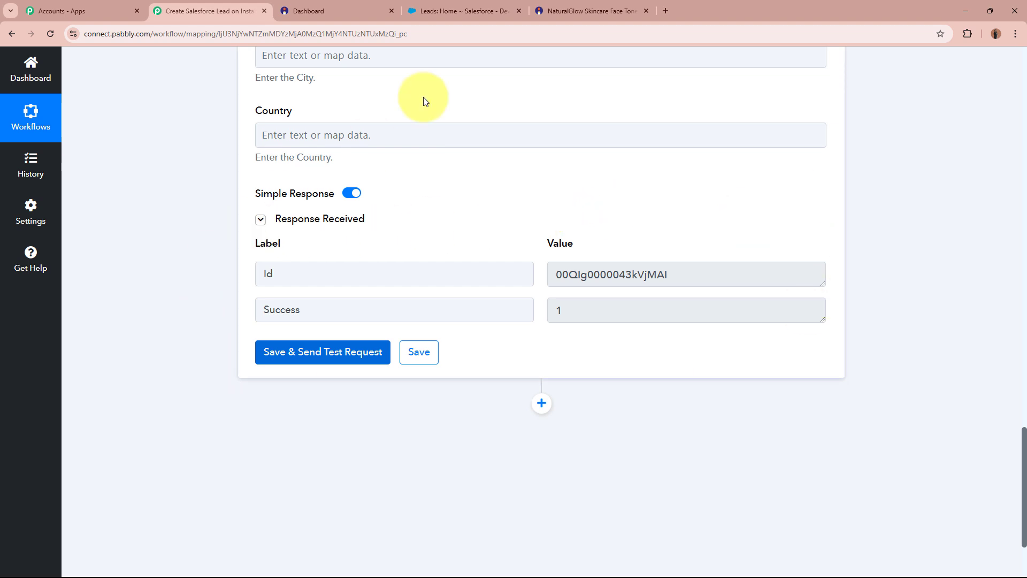
# - Reload the Salesforce Leads list and open the new 'Smart, Test' lead's detail page
pyautogui.click(465, 10)
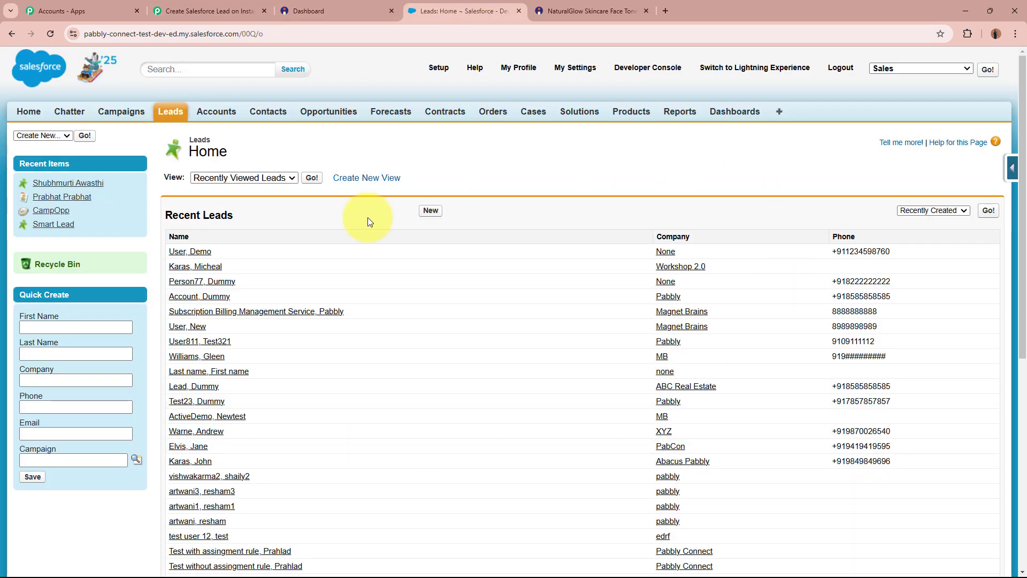
pyautogui.click(47, 33)
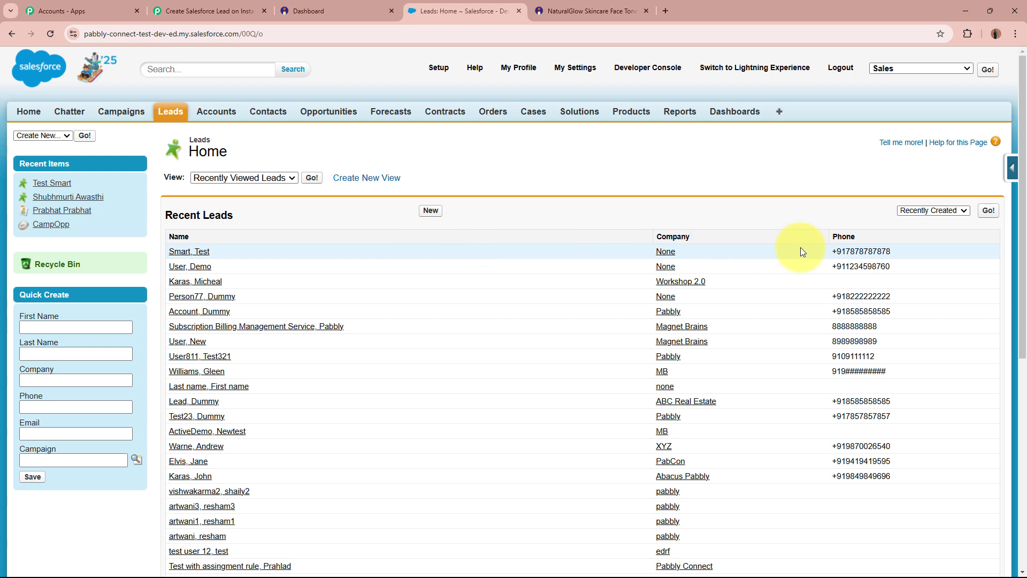
pyautogui.click(188, 252)
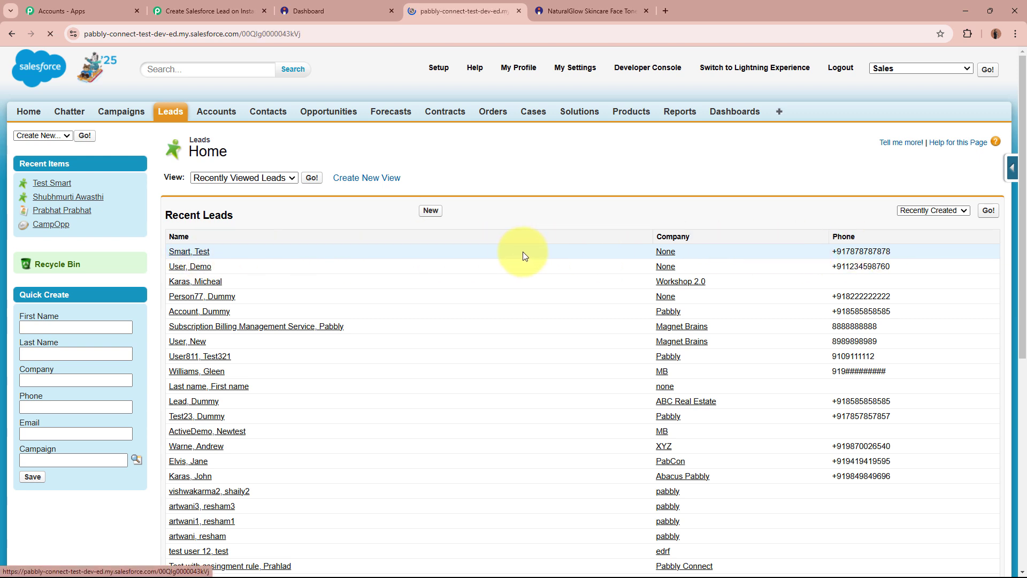
pyautogui.scroll(-2, 523, 248)
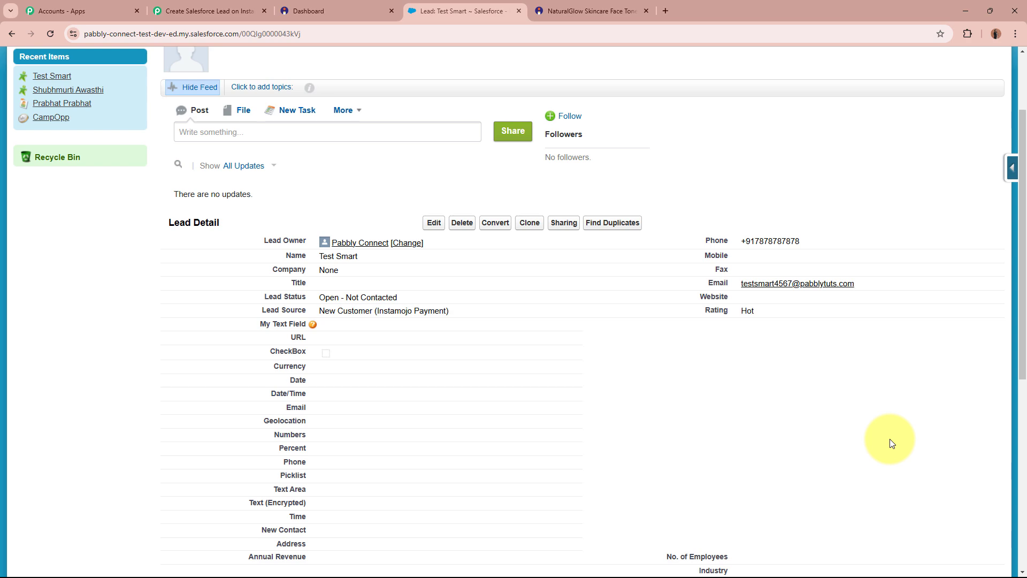
# - Collapse the Salesforce Create Lead step so the three workflow steps show together
pyautogui.click(391, 11)
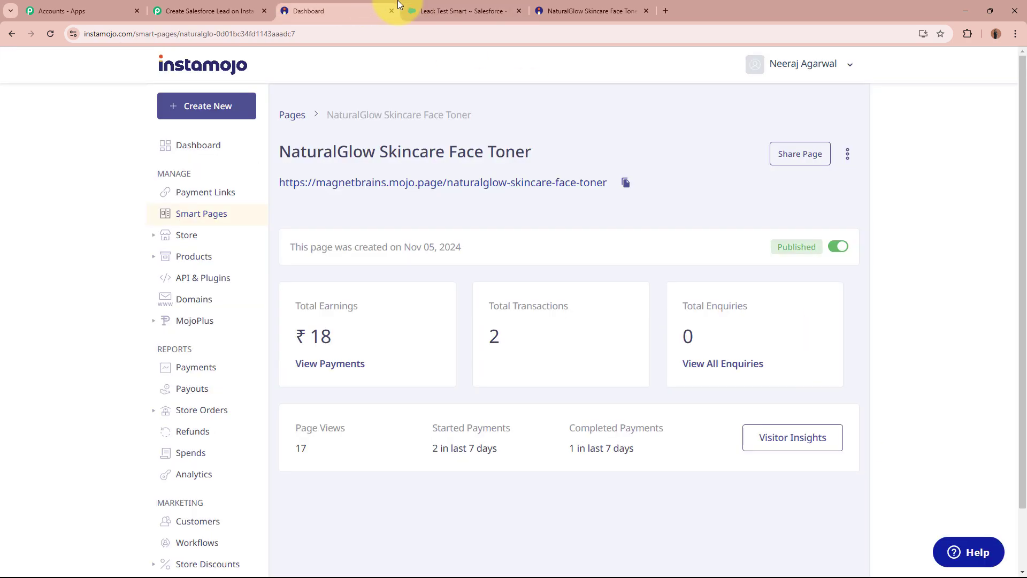
pyautogui.click(448, 7)
pyautogui.click(189, 6)
pyautogui.scroll(15, 187, 252)
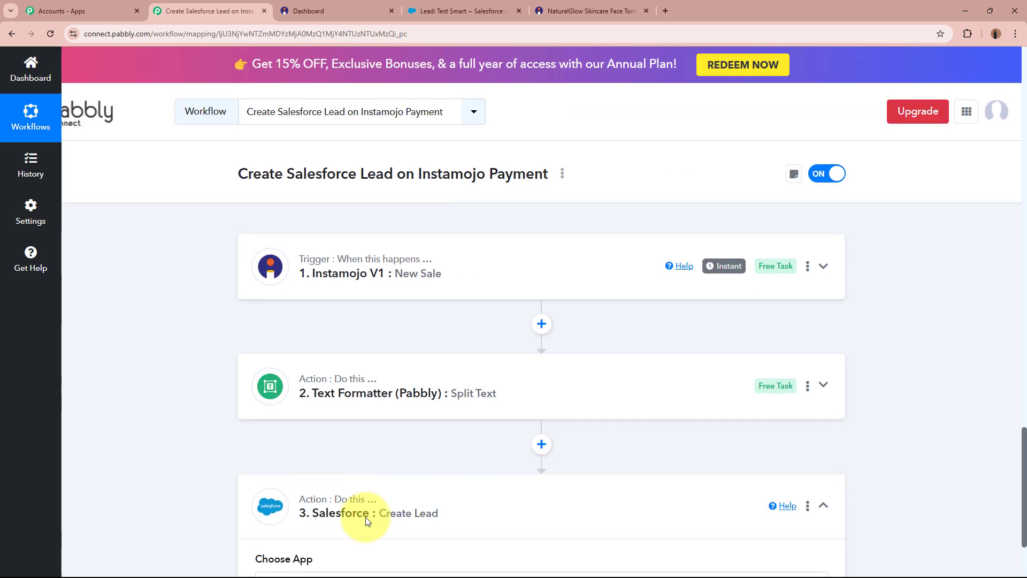
pyautogui.click(367, 514)
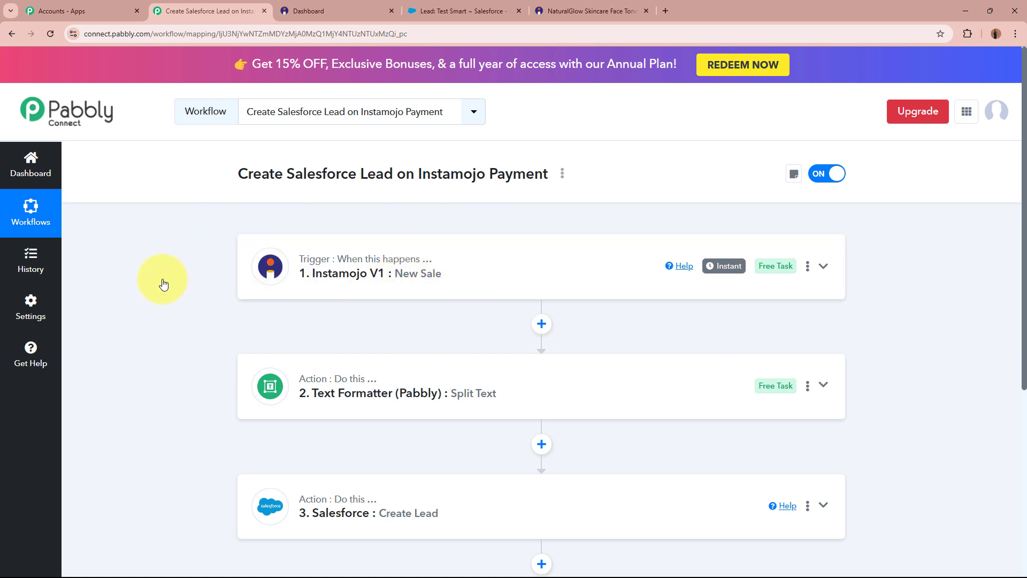
pyautogui.scroll(-4, 162, 278)
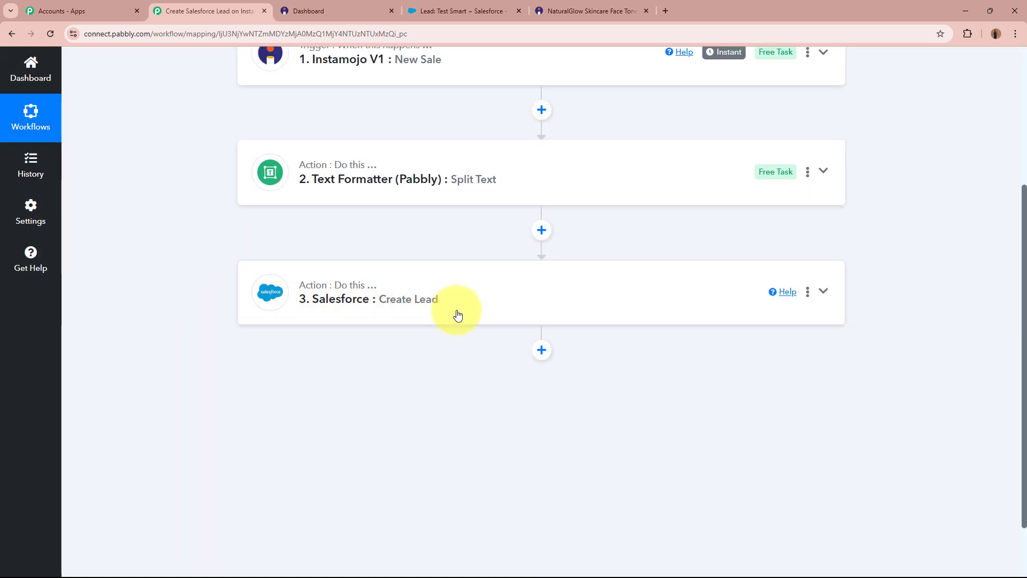
pyautogui.scroll(2, 458, 315)
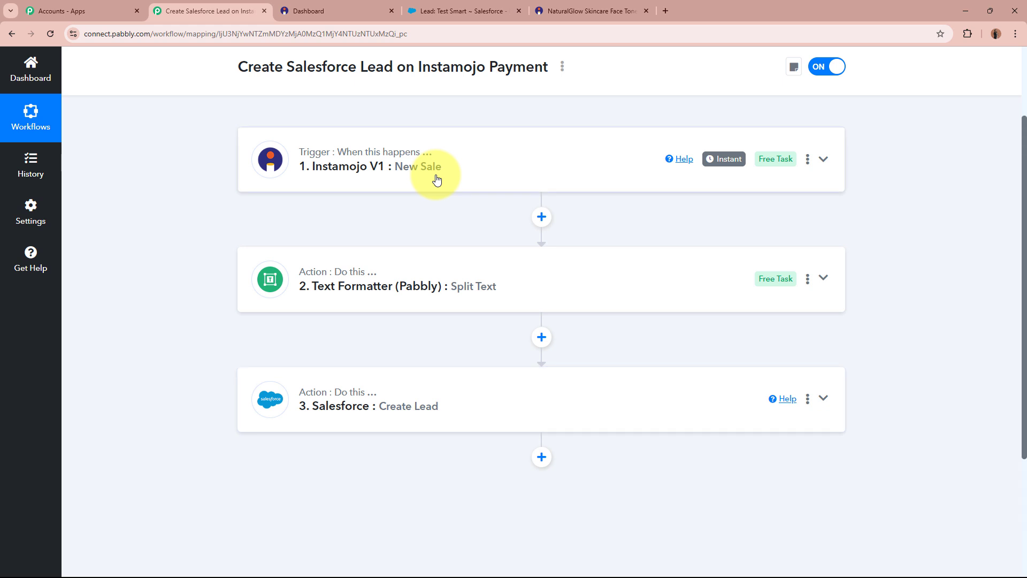
pyautogui.scroll(-2, 436, 179)
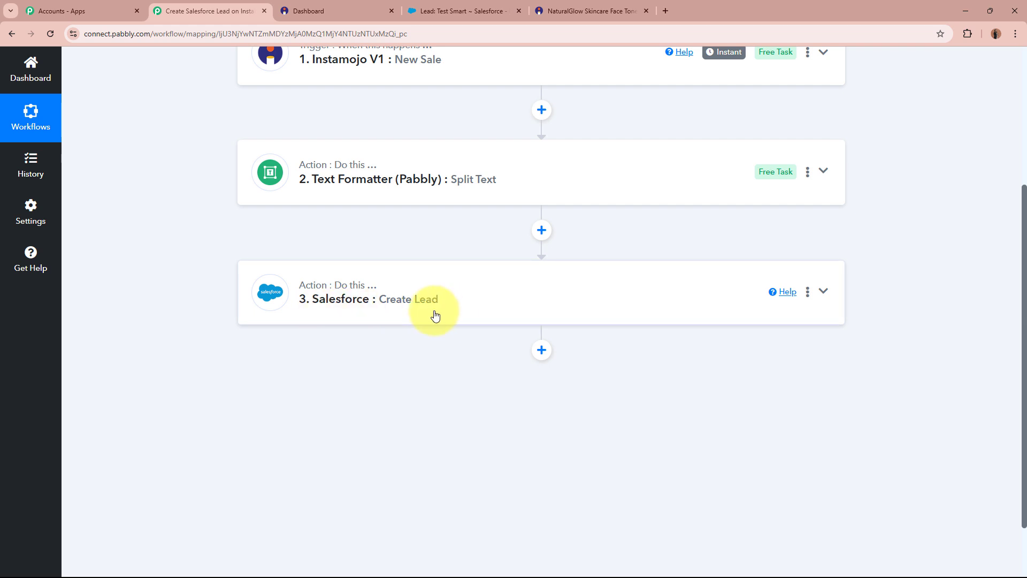
pyautogui.scroll(2, 435, 316)
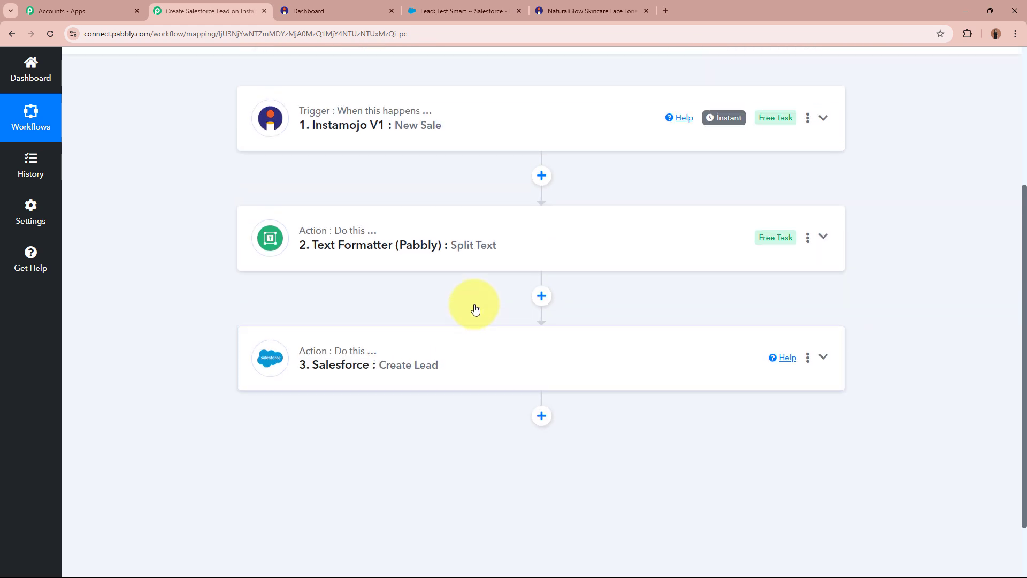